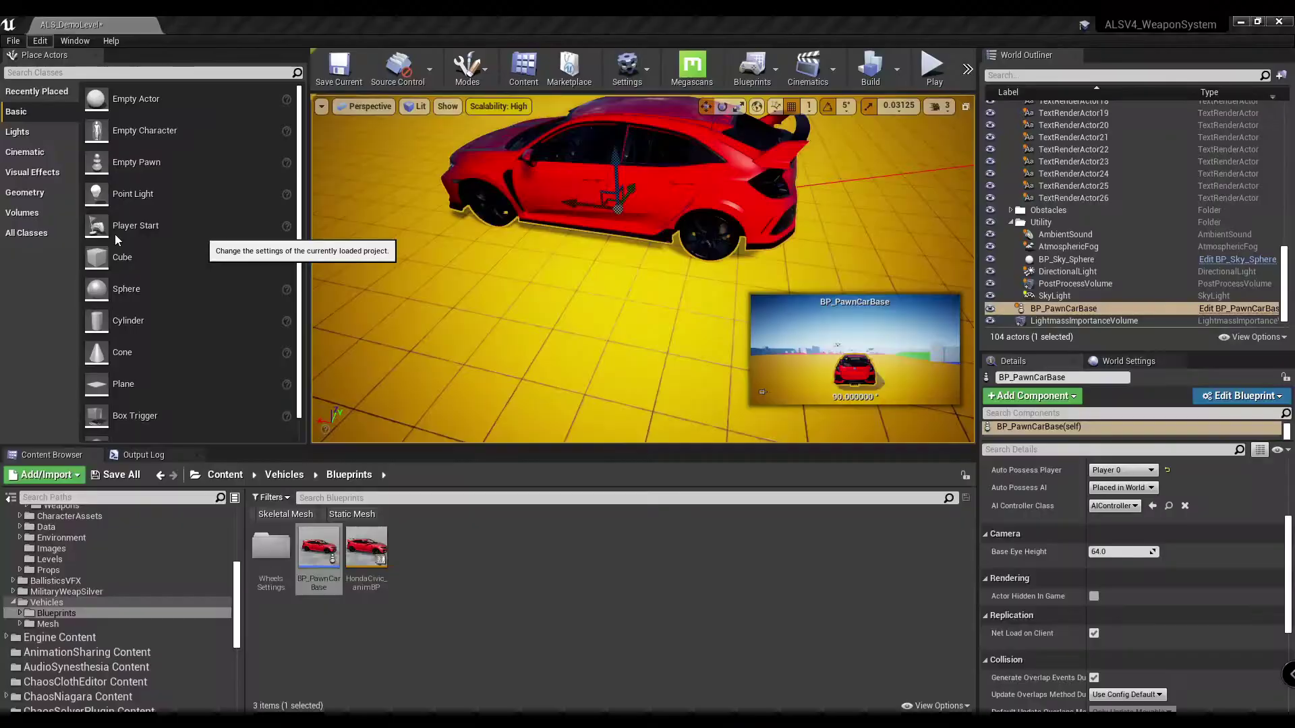
Open the engine Input bindings in Project Settings
{"action": "left_click", "coordinate": [111, 240]}
{"action": "scroll", "coordinate": [119, 266], "scroll_direction": "down", "scroll_amount": 2}
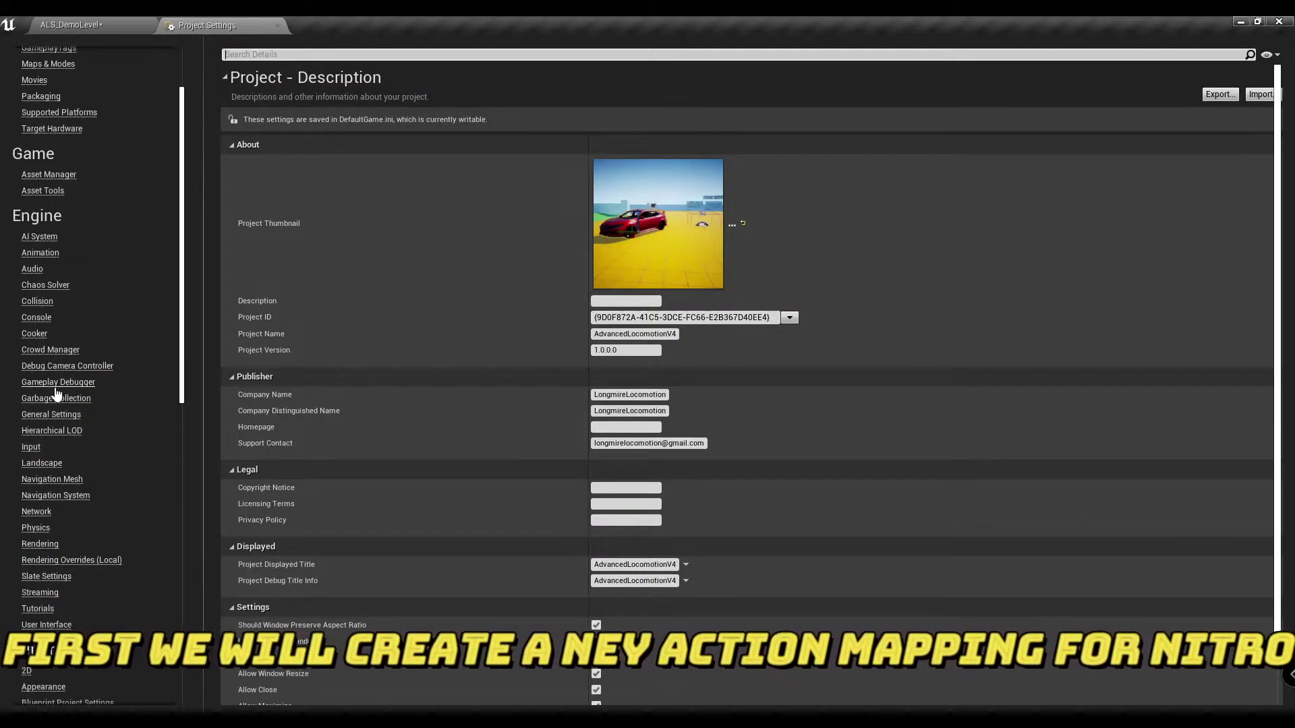
{"action": "left_click", "coordinate": [31, 449]}
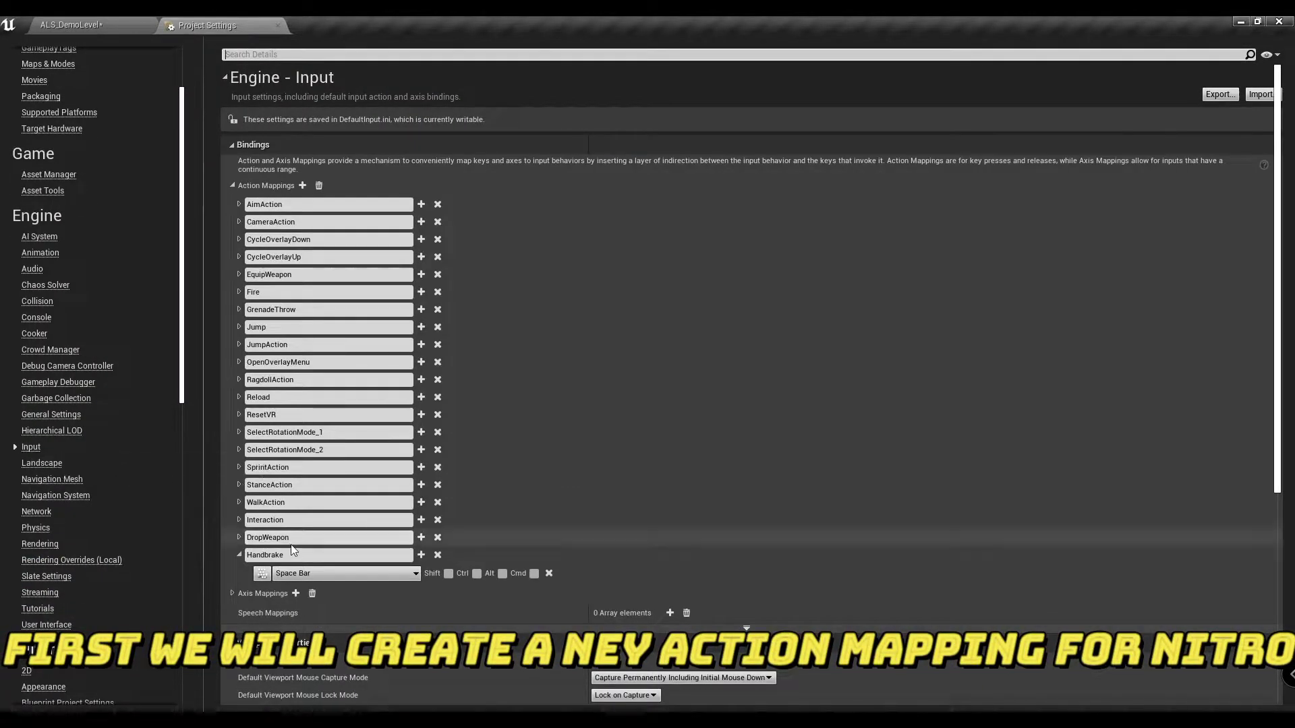
{"action": "left_click", "coordinate": [238, 555]}
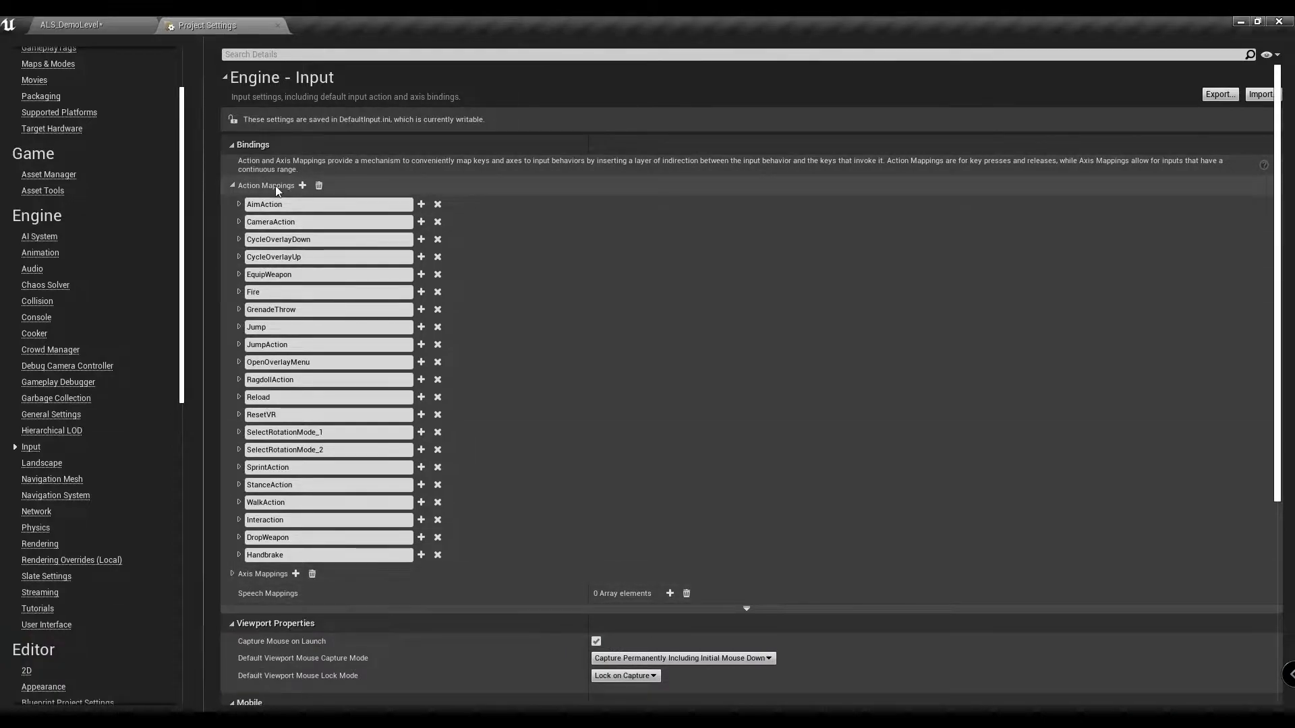
Add a UseNitro action mapping bound to Left Shift, then save the current level
{"action": "left_click", "coordinate": [302, 186]}
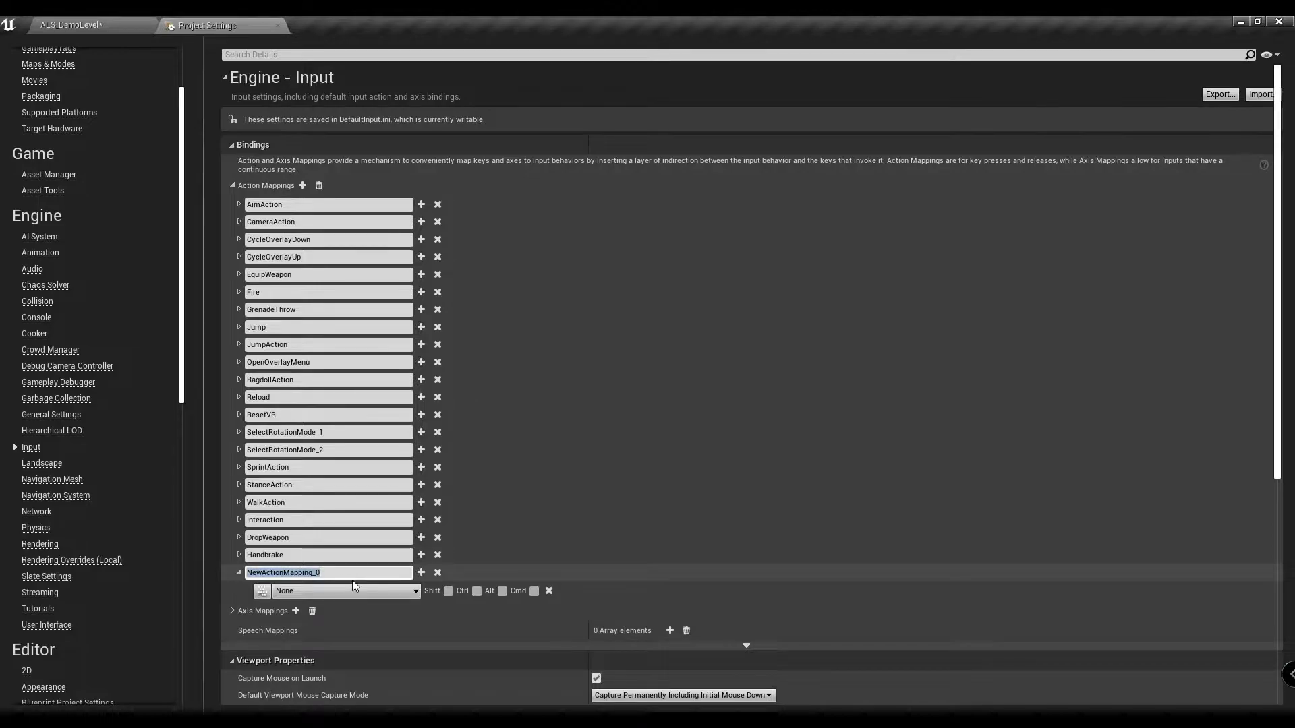
{"action": "type", "text": "U"}
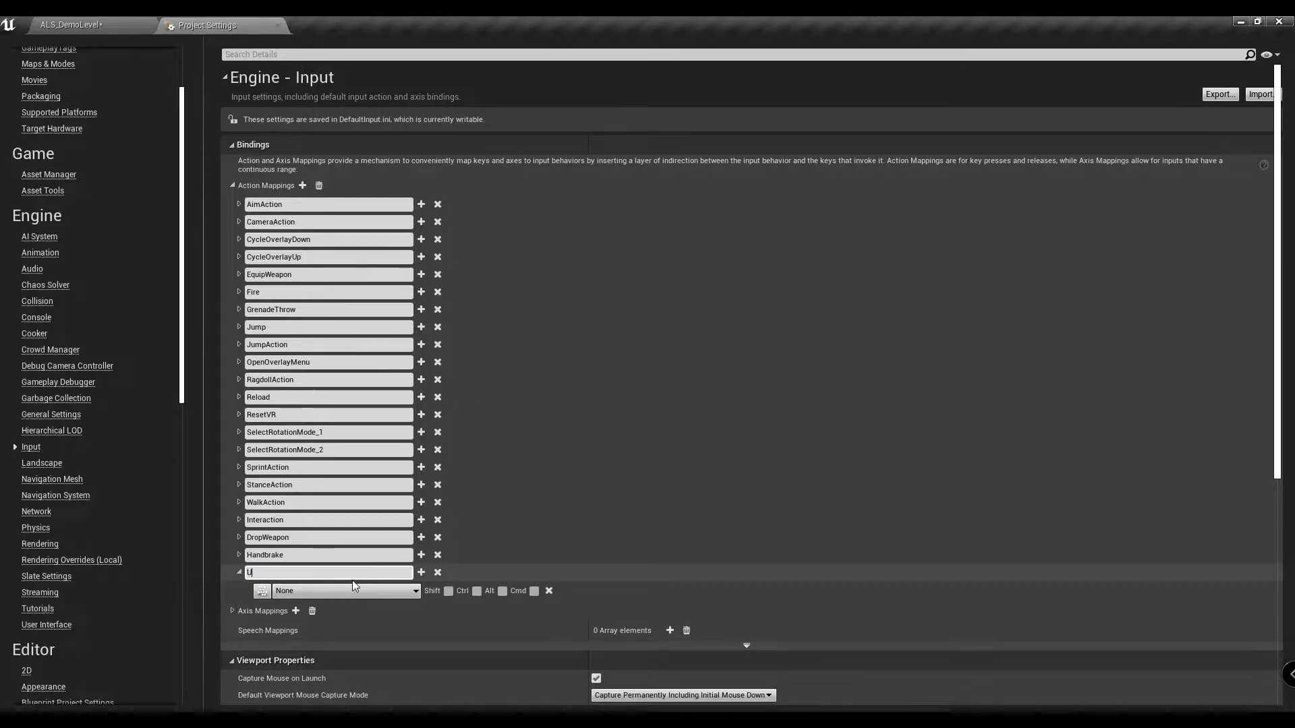
{"action": "type", "text": "seN"}
{"action": "type", "text": "itro"}
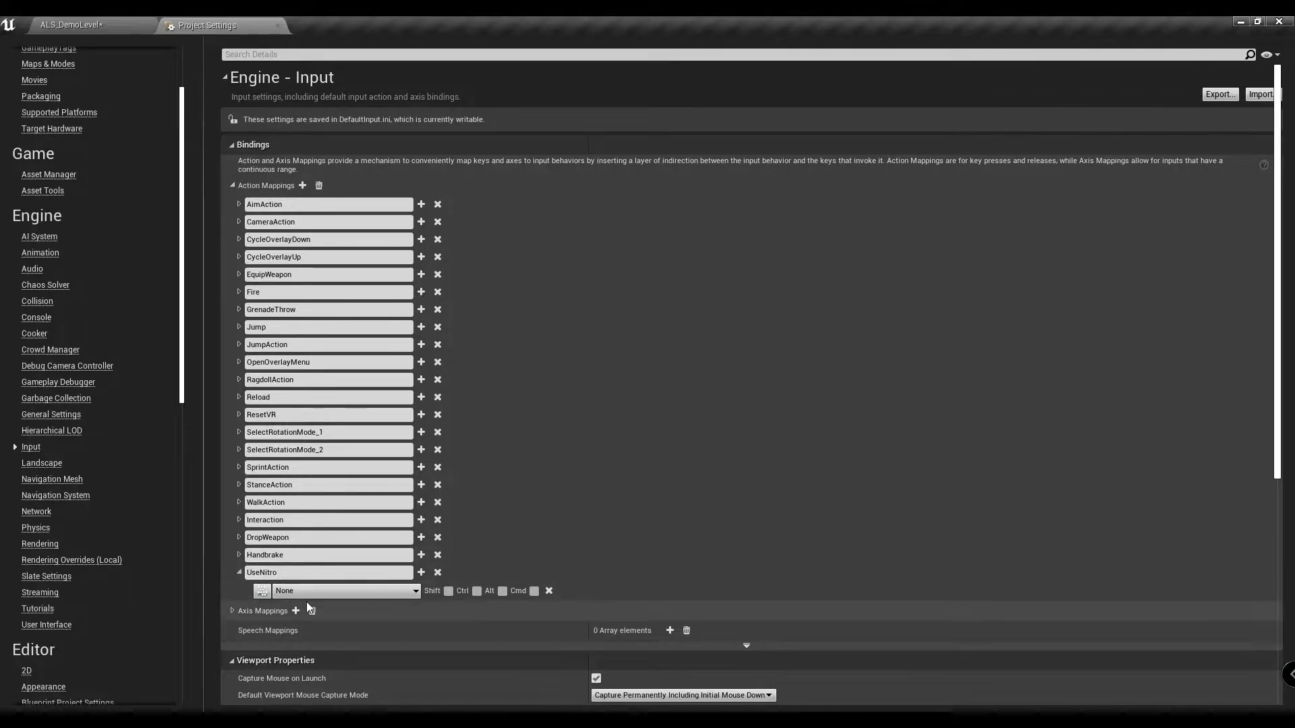
{"action": "left_click", "coordinate": [297, 591]}
{"action": "type", "text": "le"}
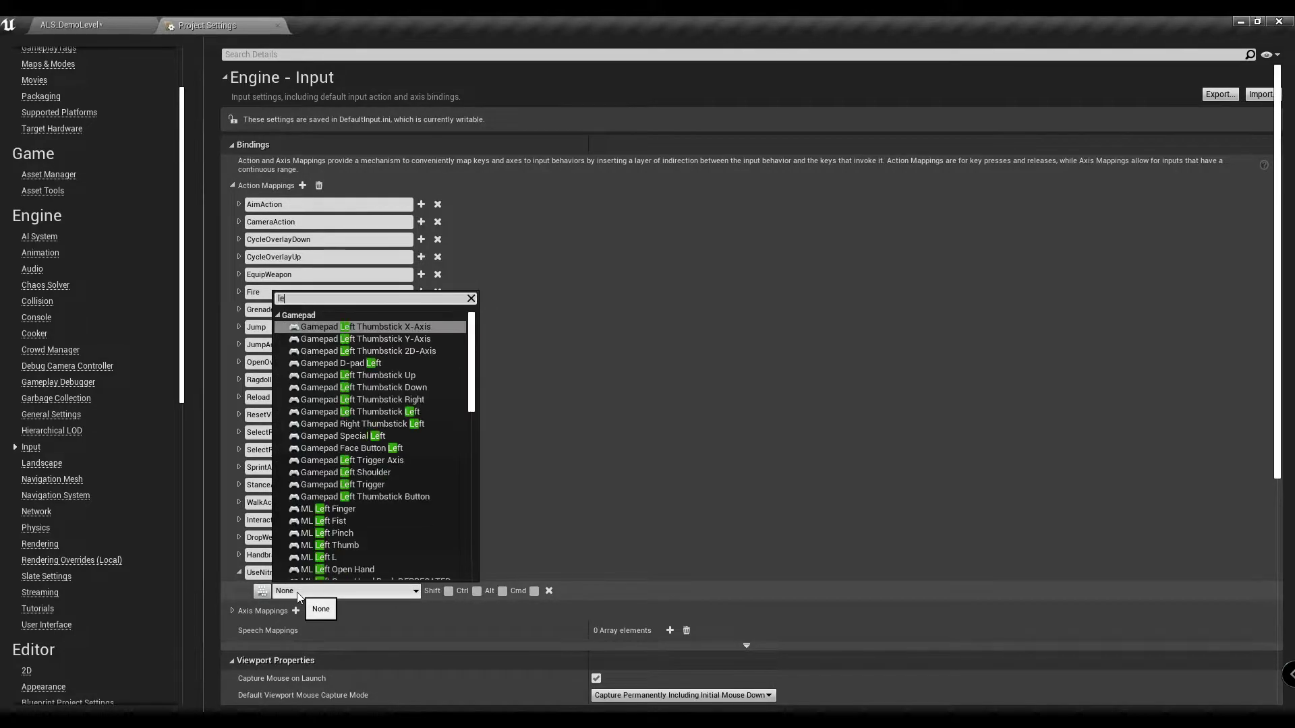
{"action": "type", "text": "ft sh"}
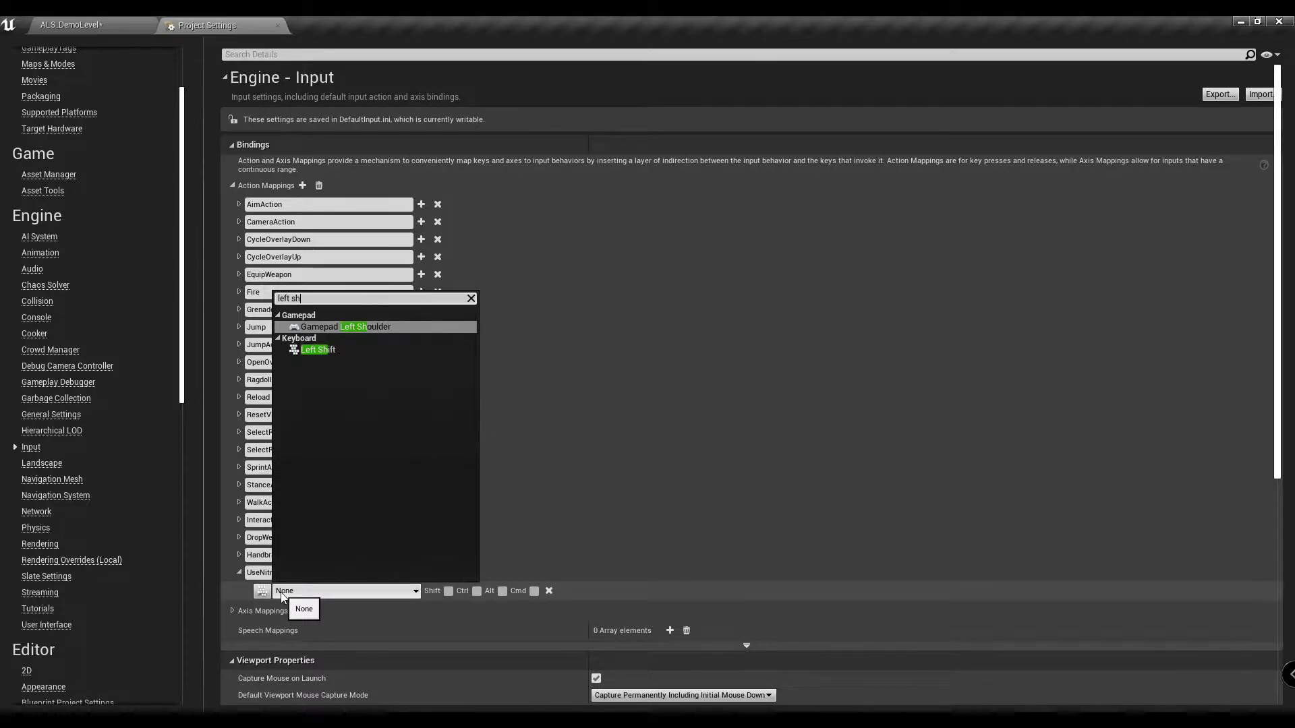
{"action": "left_click", "coordinate": [319, 350]}
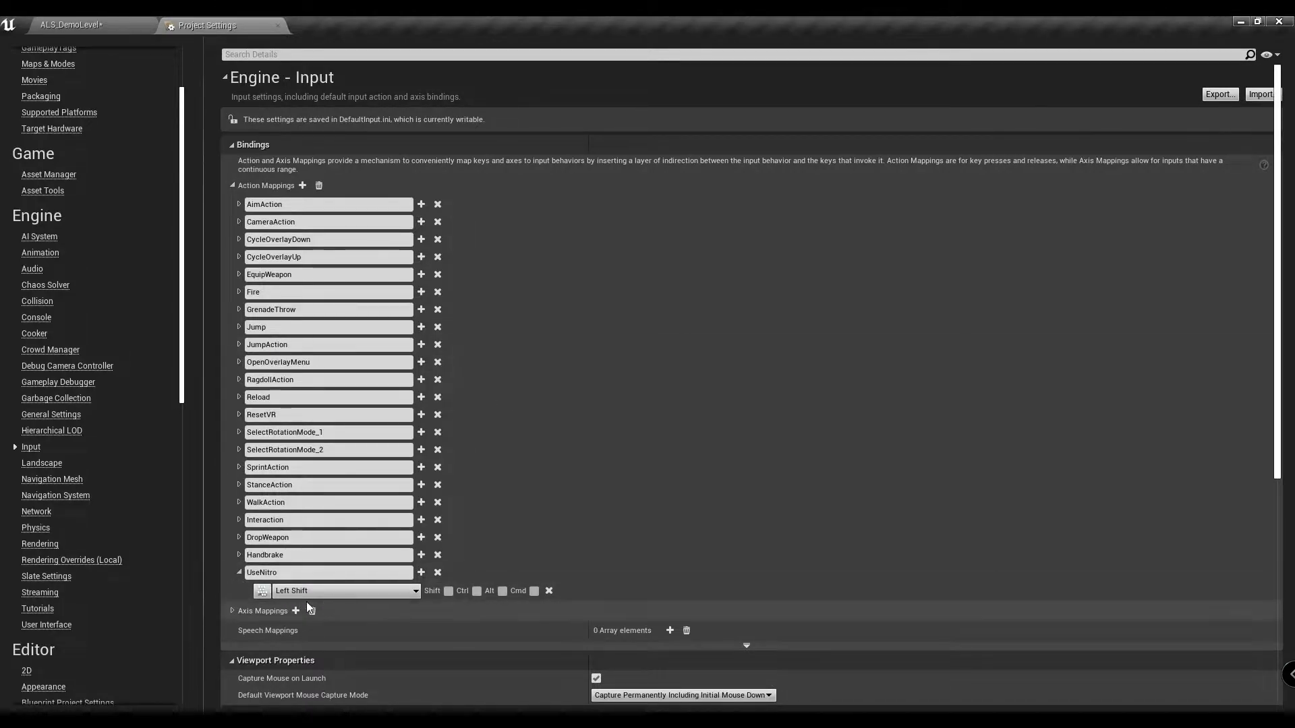
{"action": "left_click", "coordinate": [70, 25]}
{"action": "left_click", "coordinate": [339, 69]}
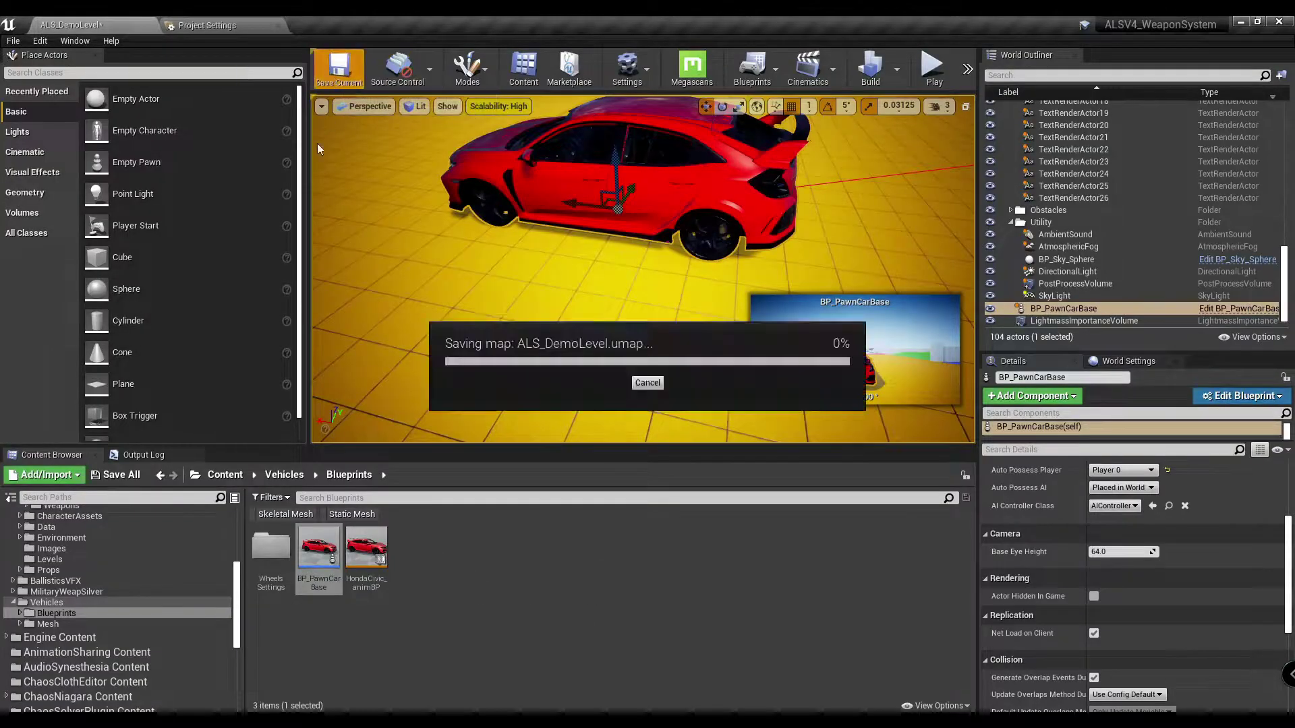
Save all modified content, then open BP_PawnCarBase and dock its editor in the main window
{"action": "left_click", "coordinate": [116, 475]}
{"action": "left_click", "coordinate": [768, 499]}
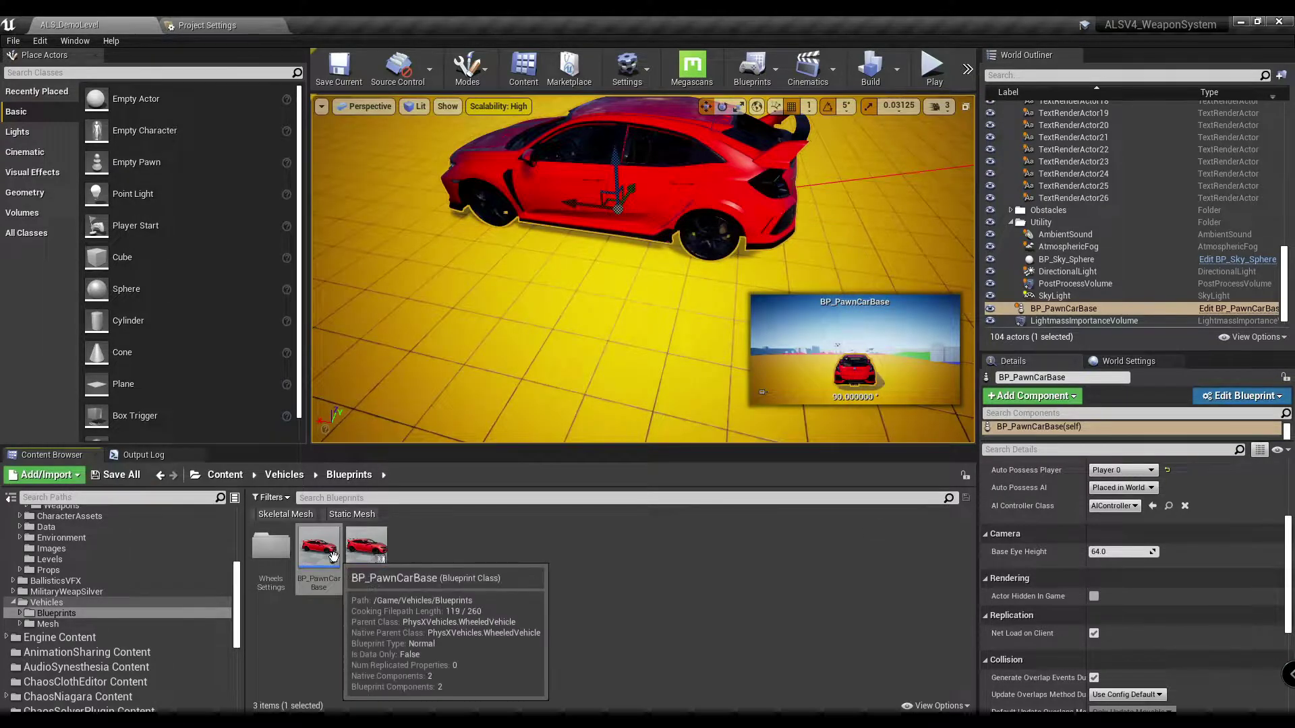
{"action": "double_click", "coordinate": [317, 539]}
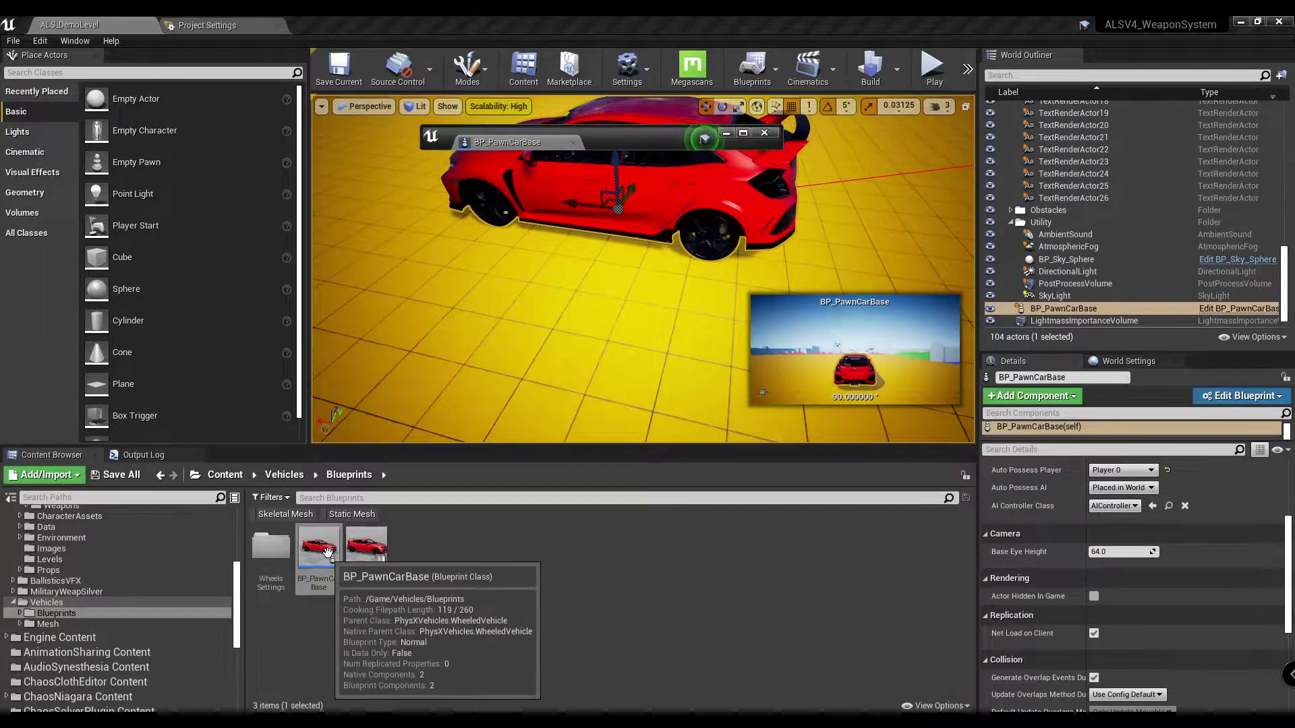
{"action": "left_click_drag", "start_coordinate": [505, 142], "coordinate": [418, 22]}
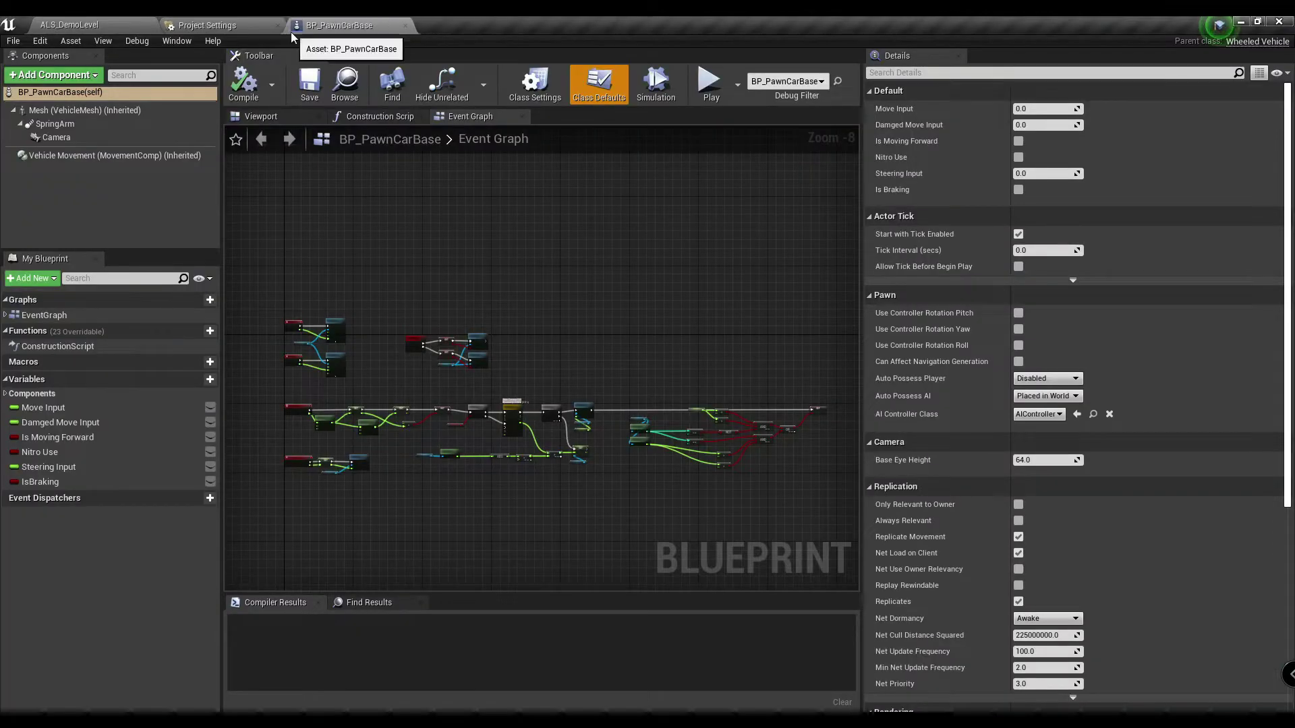
{"action": "mouse_move", "coordinate": [452, 277]}
{"action": "right_mouse_down"}
{"action": "mouse_move", "coordinate": [490, 287]}
{"action": "mouse_move", "coordinate": [459, 297]}
{"action": "right_mouse_up"}
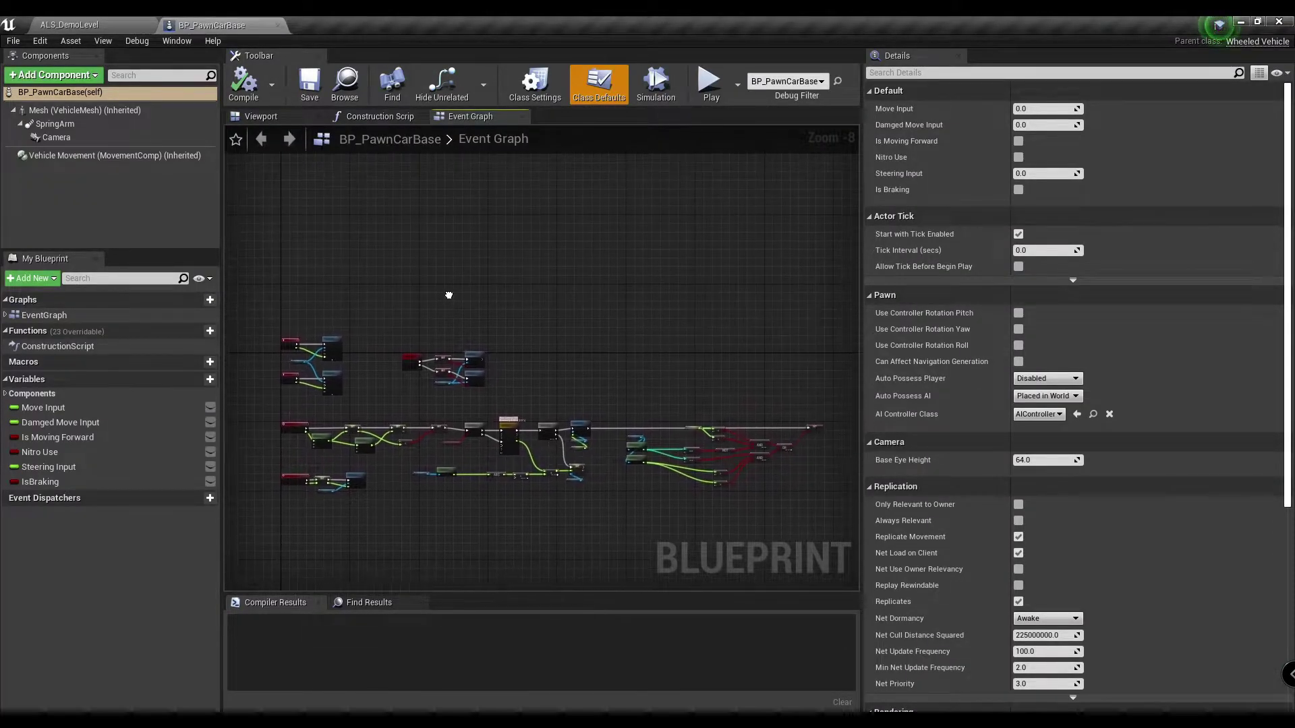
{"action": "right_click_drag", "start_coordinate": [439, 530], "coordinate": [548, 425]}
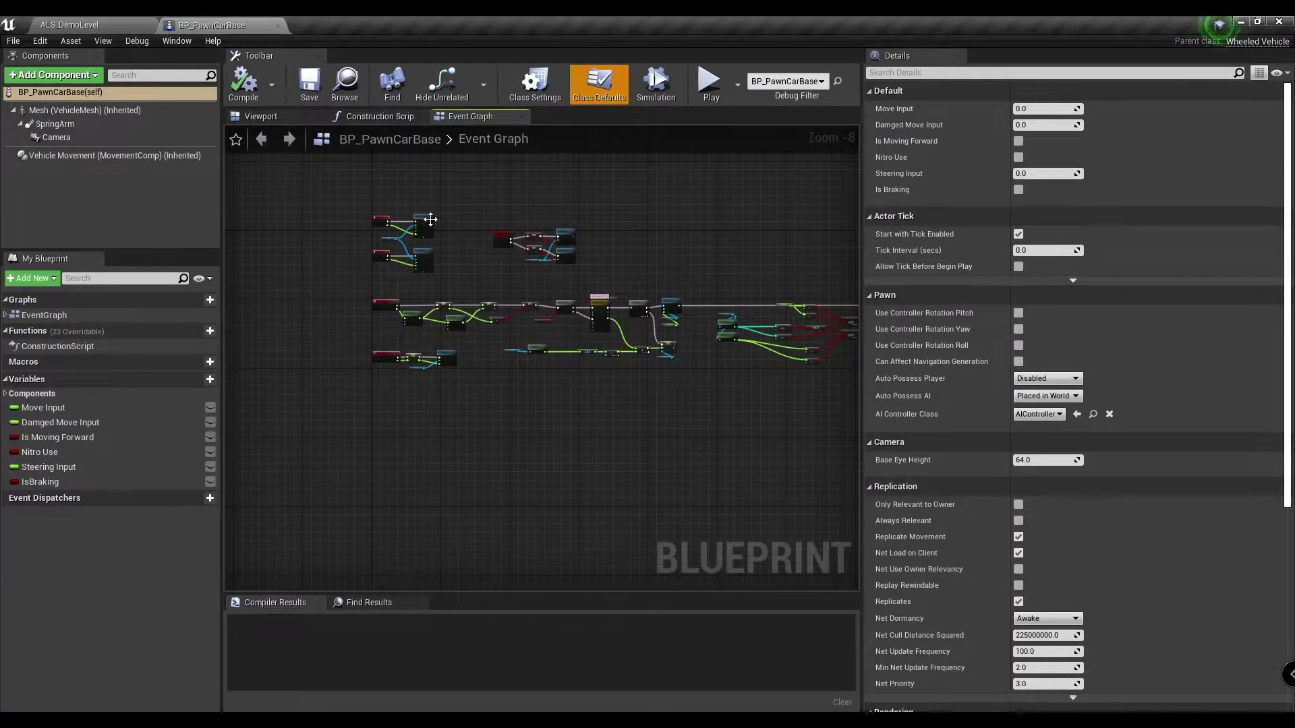
{"action": "right_click_drag", "start_coordinate": [703, 419], "coordinate": [341, 465]}
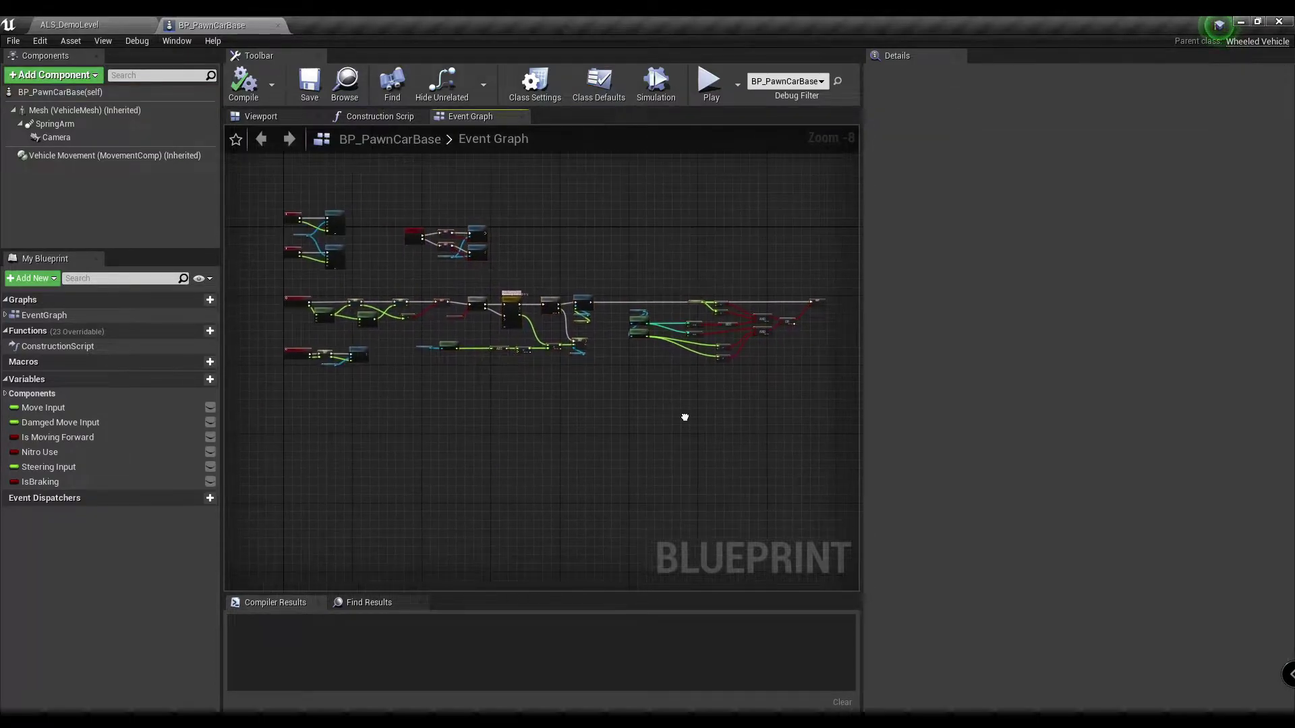
Add an Event Tick node to the Event Graph
{"action": "scroll", "coordinate": [457, 364], "scroll_direction": "up", "scroll_amount": 4}
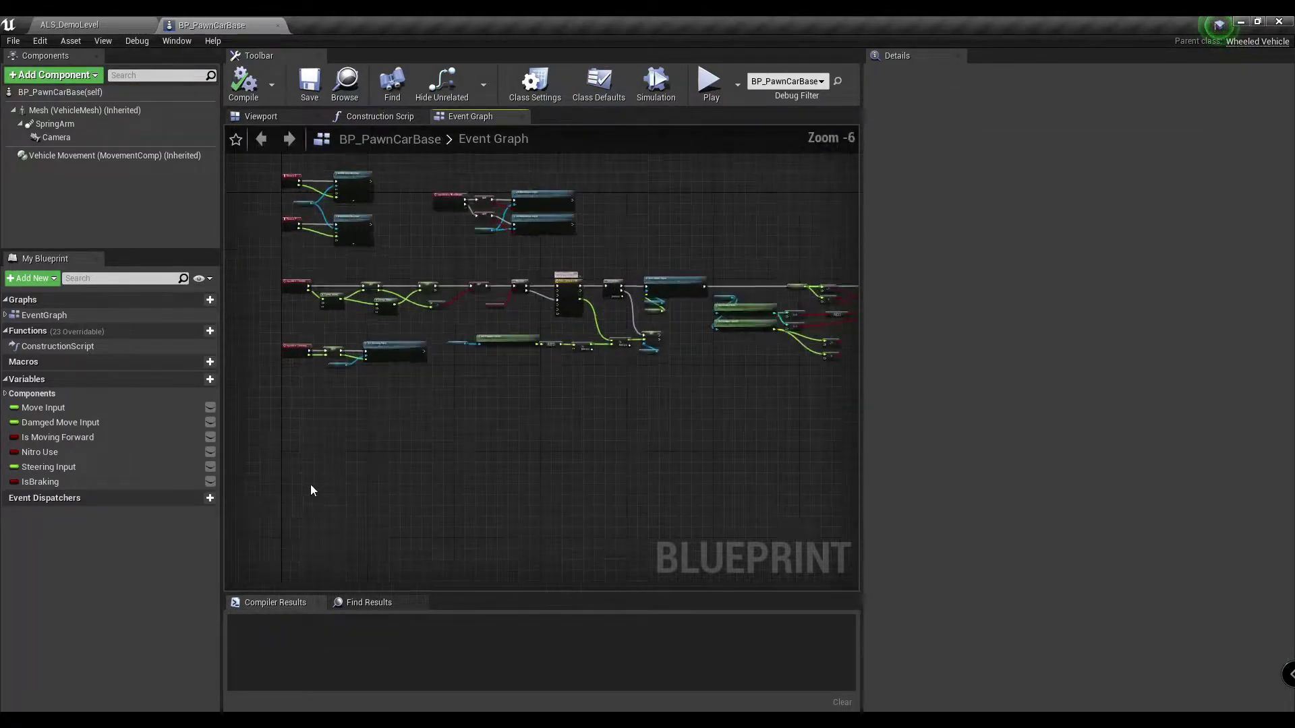
{"action": "scroll", "coordinate": [310, 484], "scroll_direction": "up", "scroll_amount": 5}
{"action": "right_click", "coordinate": [298, 375]}
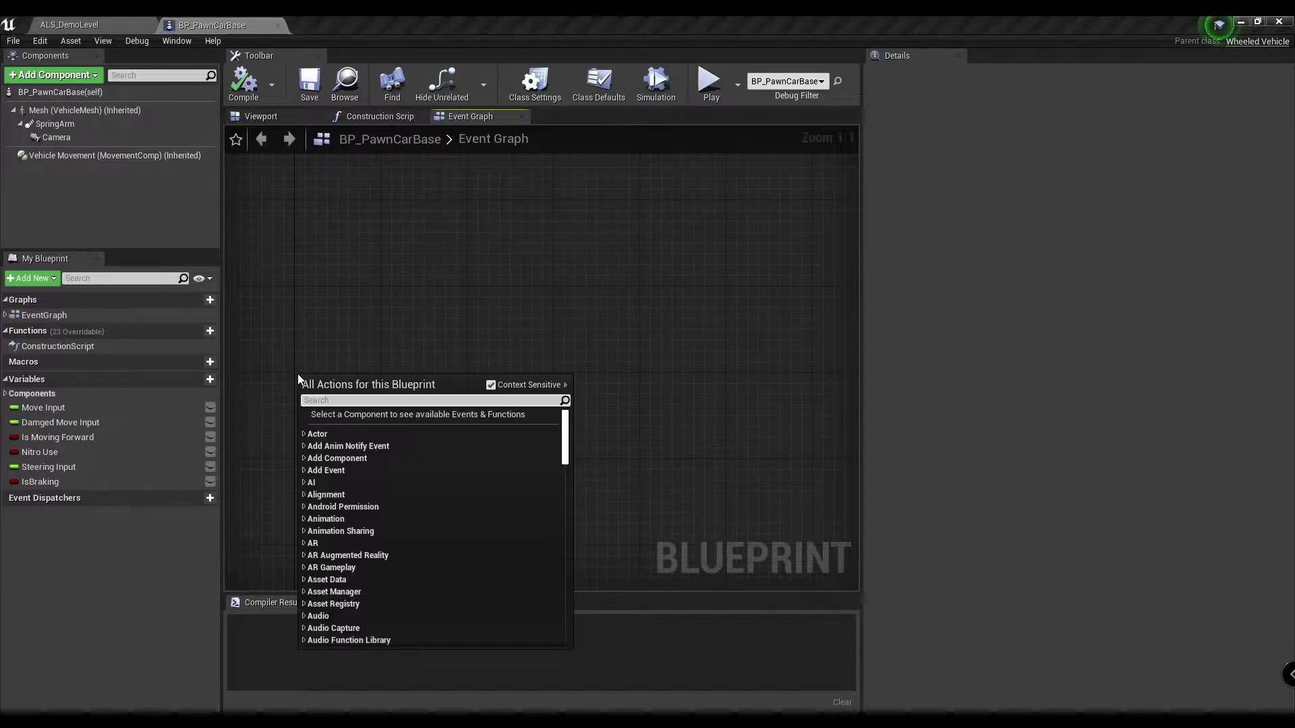
{"action": "type", "text": "tick"}
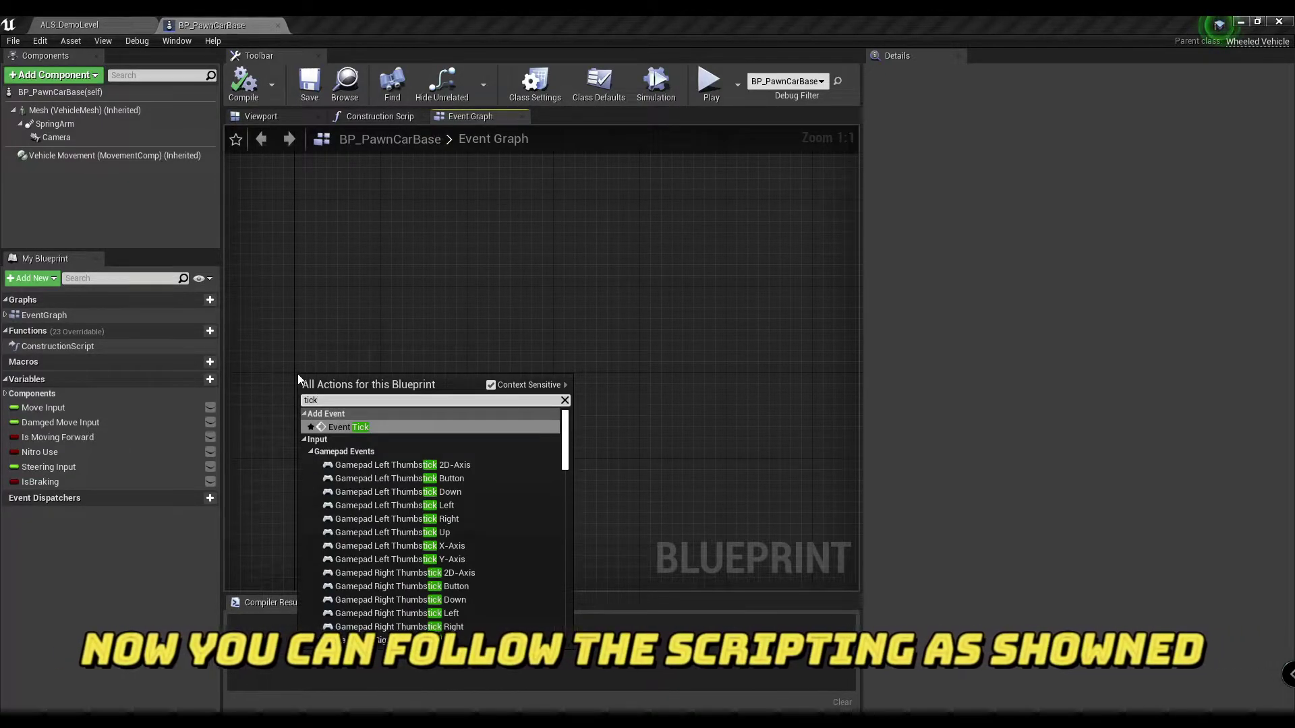
{"action": "key", "text": "Return"}
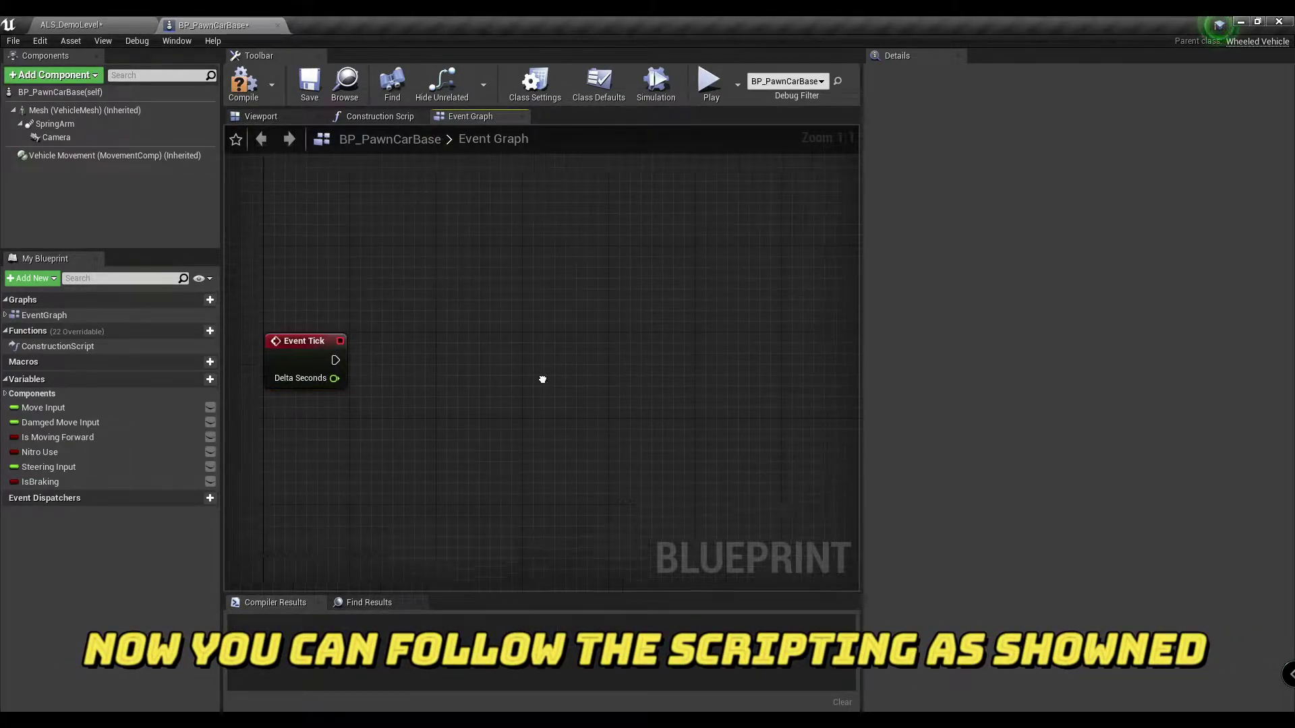
{"action": "right_click_drag", "start_coordinate": [556, 449], "coordinate": [524, 355]}
Add an InputAction UseNitro event node and place it under Event Tick
{"action": "right_click", "coordinate": [453, 398]}
{"action": "type", "text": "use nit"}
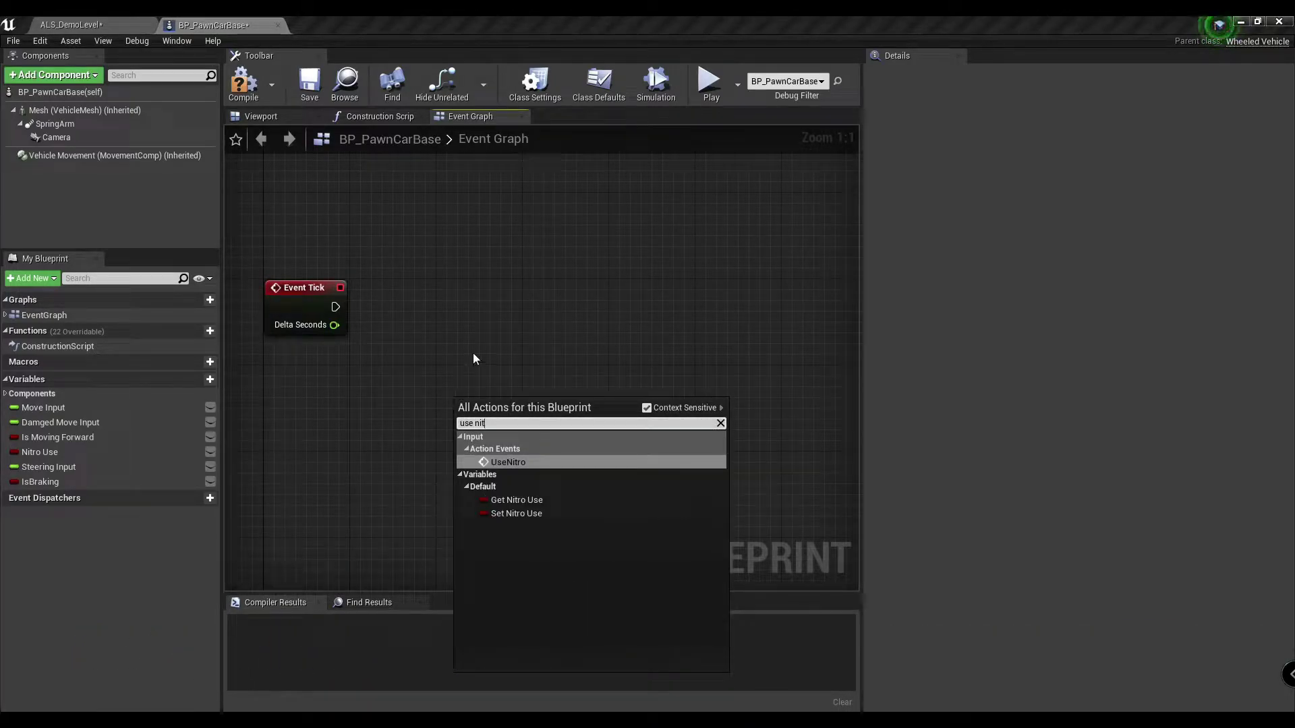
{"action": "left_click", "coordinate": [519, 461]}
{"action": "mouse_move", "coordinate": [498, 461]}
{"action": "left_mouse_down"}
{"action": "mouse_move", "coordinate": [472, 547]}
{"action": "mouse_move", "coordinate": [433, 537]}
{"action": "left_mouse_up"}
{"action": "right_click_drag", "start_coordinate": [326, 529], "coordinate": [500, 438]}
{"action": "left_click_drag", "start_coordinate": [615, 437], "coordinate": [489, 414]}
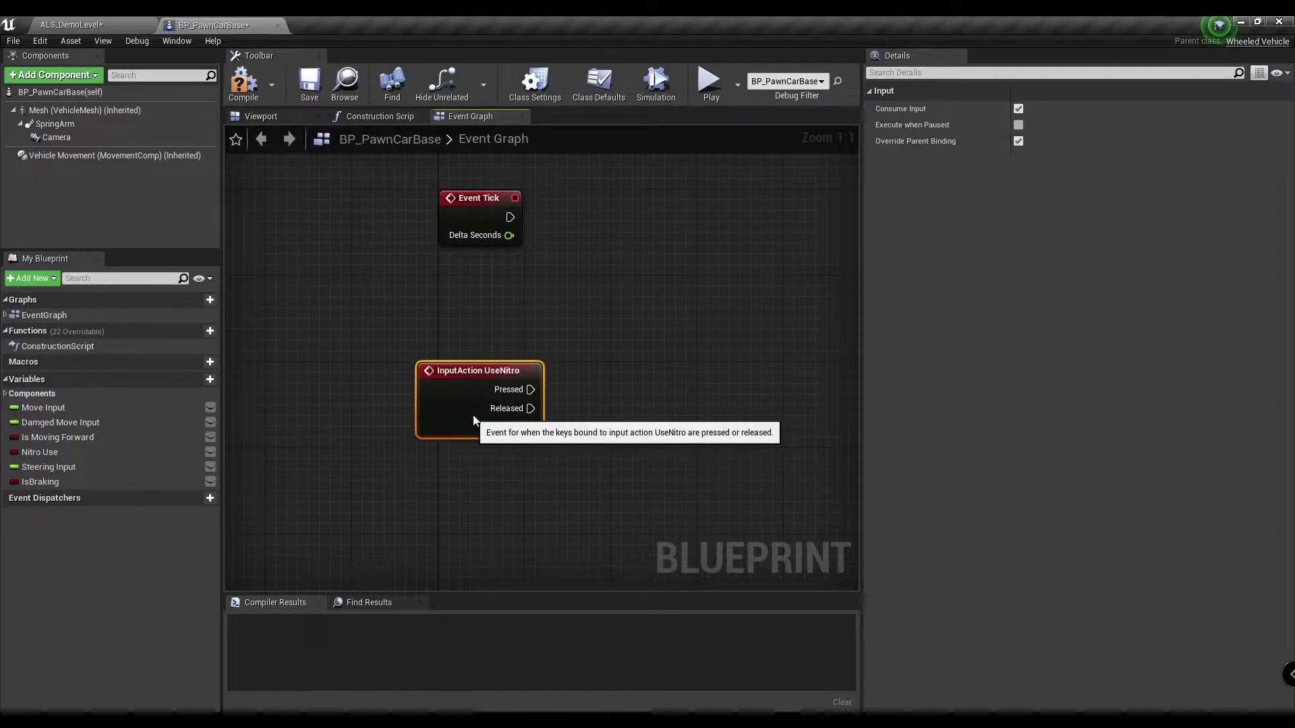
{"action": "left_click", "coordinate": [663, 449]}
{"action": "mouse_move", "coordinate": [664, 449]}
{"action": "right_mouse_down"}
{"action": "mouse_move", "coordinate": [540, 410]}
{"action": "mouse_move", "coordinate": [553, 399]}
{"action": "right_mouse_up"}
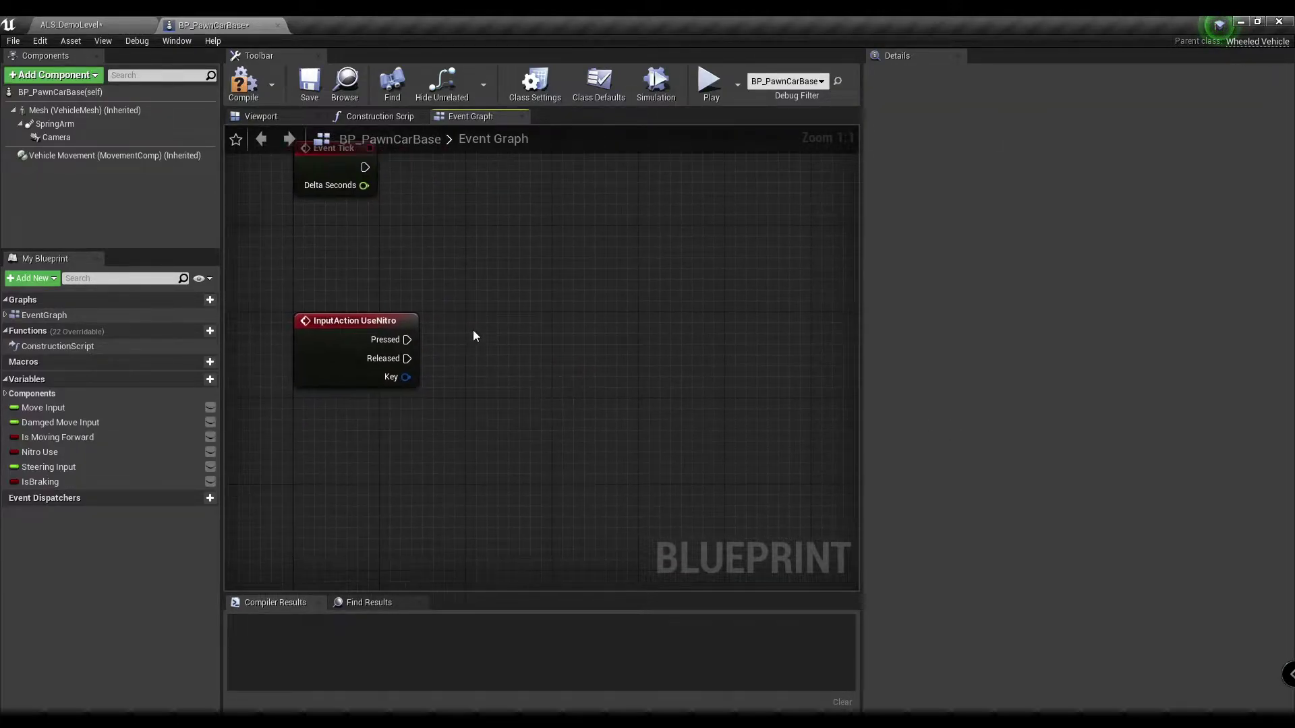
Add a Branch after UseNitro's Pressed pin with an OR node feeding its condition
{"action": "left_click", "coordinate": [472, 336]}
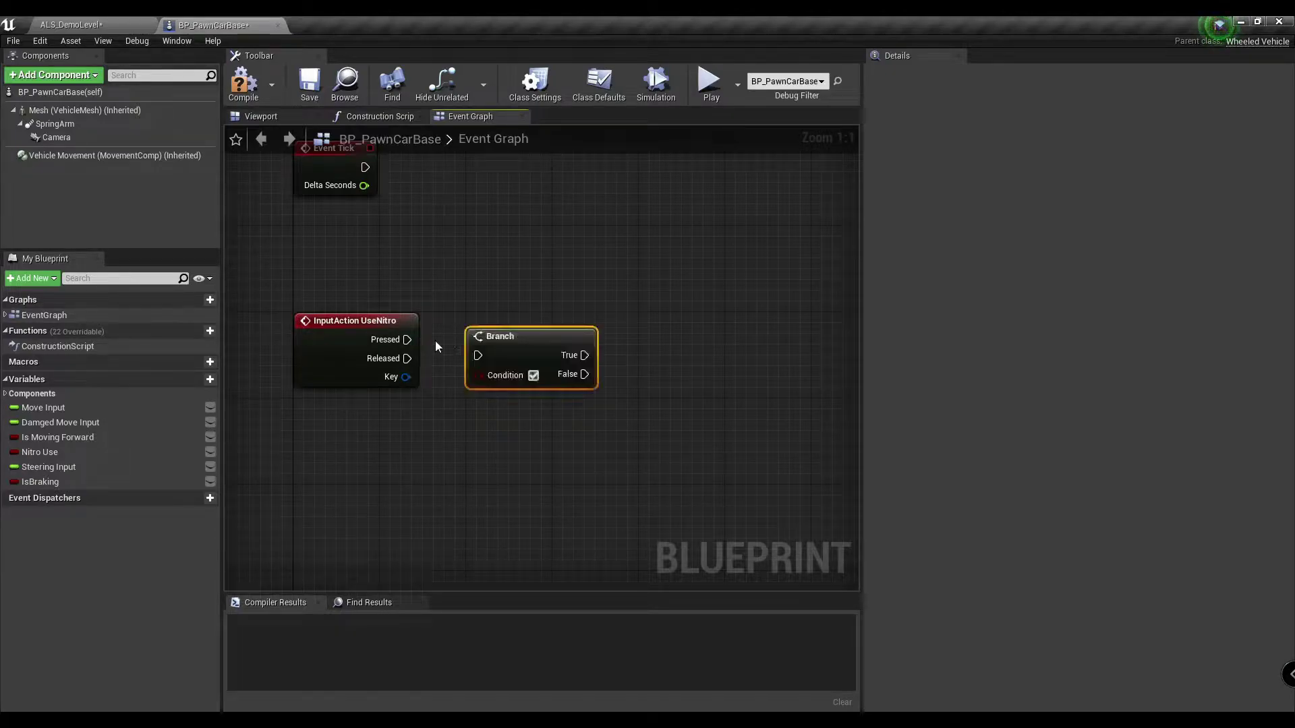
{"action": "mouse_move", "coordinate": [407, 339]}
{"action": "left_mouse_down"}
{"action": "mouse_move", "coordinate": [485, 357]}
{"action": "mouse_move", "coordinate": [550, 342]}
{"action": "mouse_move", "coordinate": [456, 419]}
{"action": "left_mouse_up"}
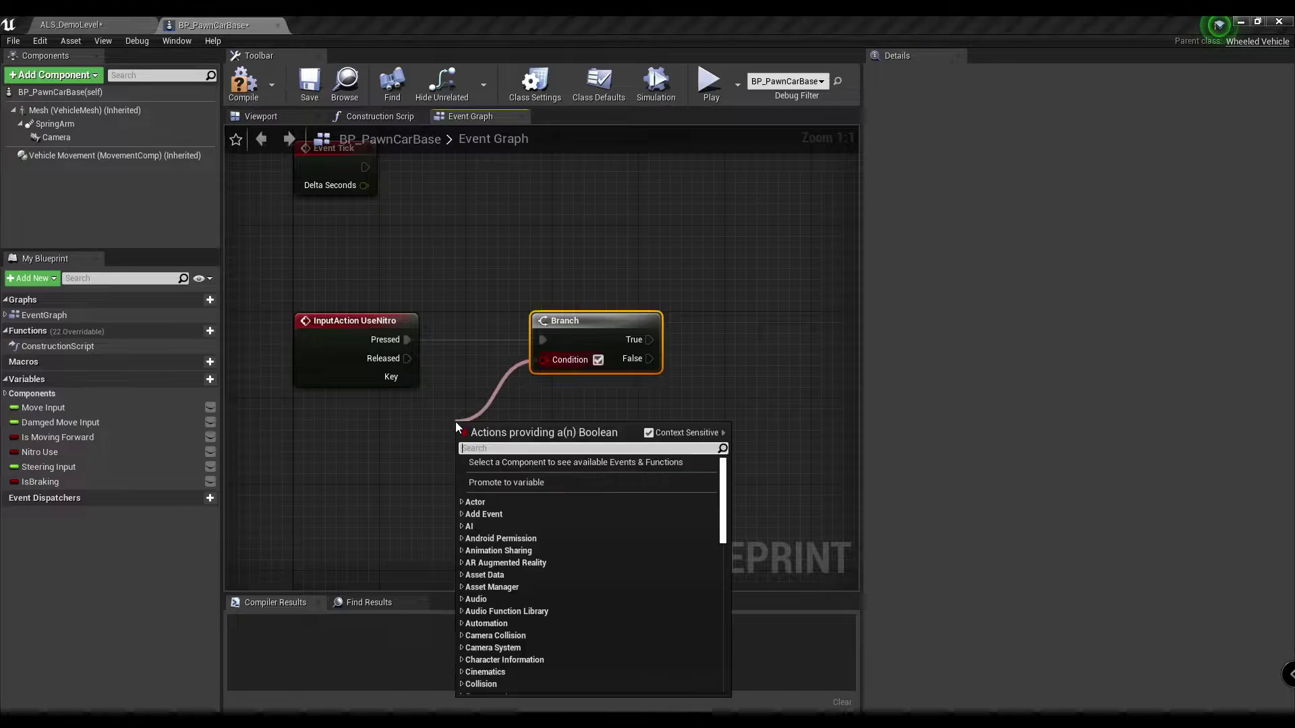
{"action": "type", "text": "or"}
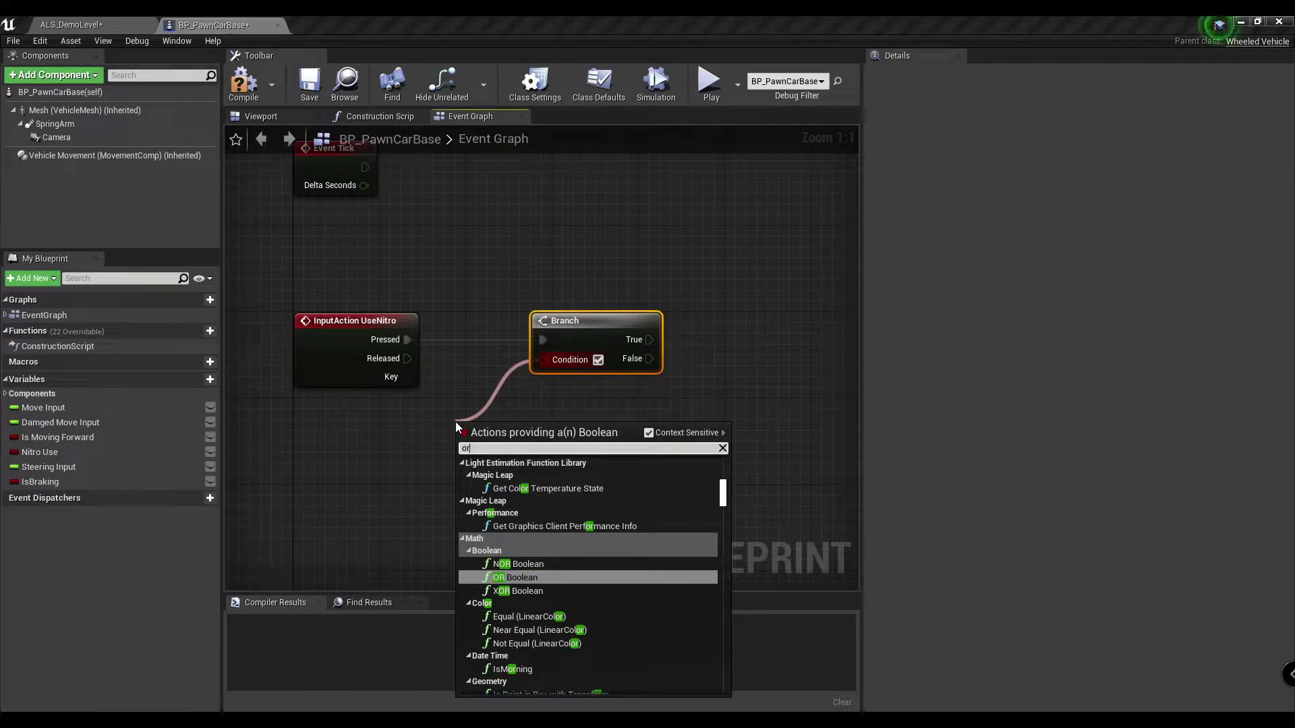
{"action": "key", "text": "Return"}
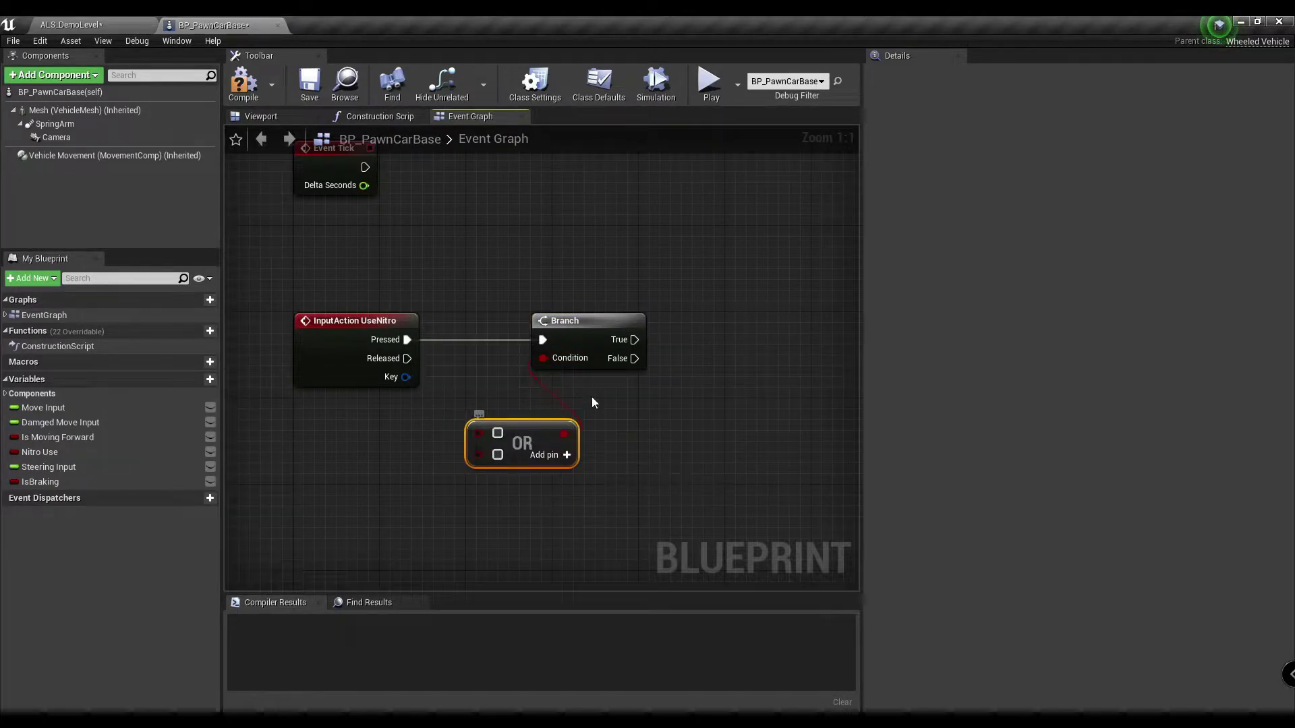
{"action": "left_click_drag", "start_coordinate": [507, 445], "coordinate": [585, 404]}
{"action": "left_click", "coordinate": [518, 437]}
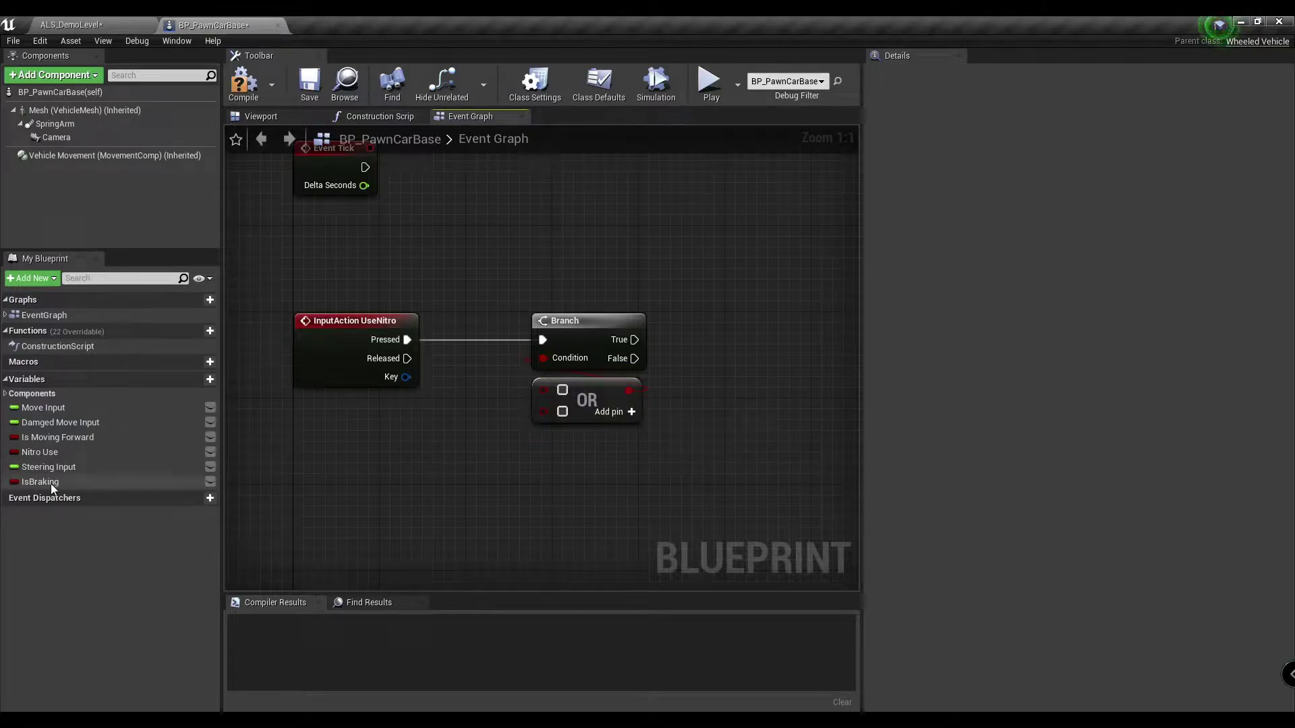
Place an Is Moving Forward getter just left of the OR node
{"action": "left_click_drag", "start_coordinate": [51, 438], "coordinate": [552, 394]}
{"action": "left_click_drag", "start_coordinate": [404, 418], "coordinate": [373, 429]}
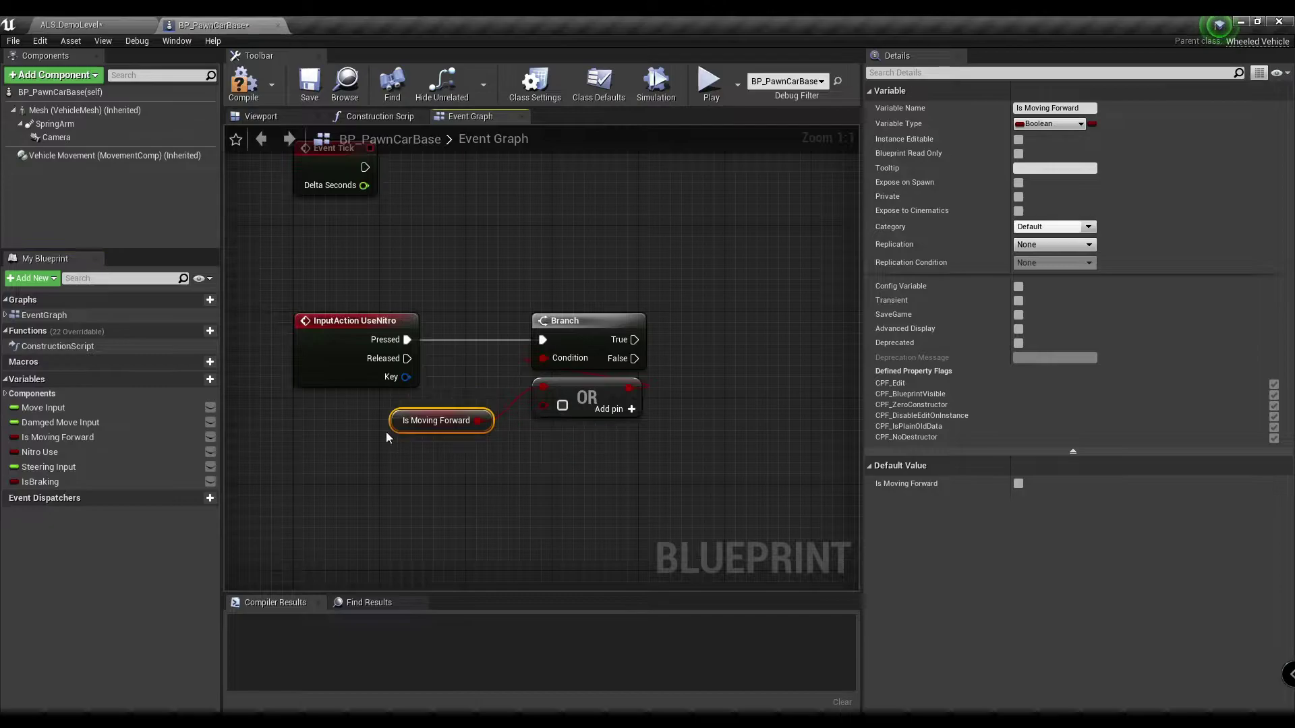
{"action": "left_click", "coordinate": [458, 451]}
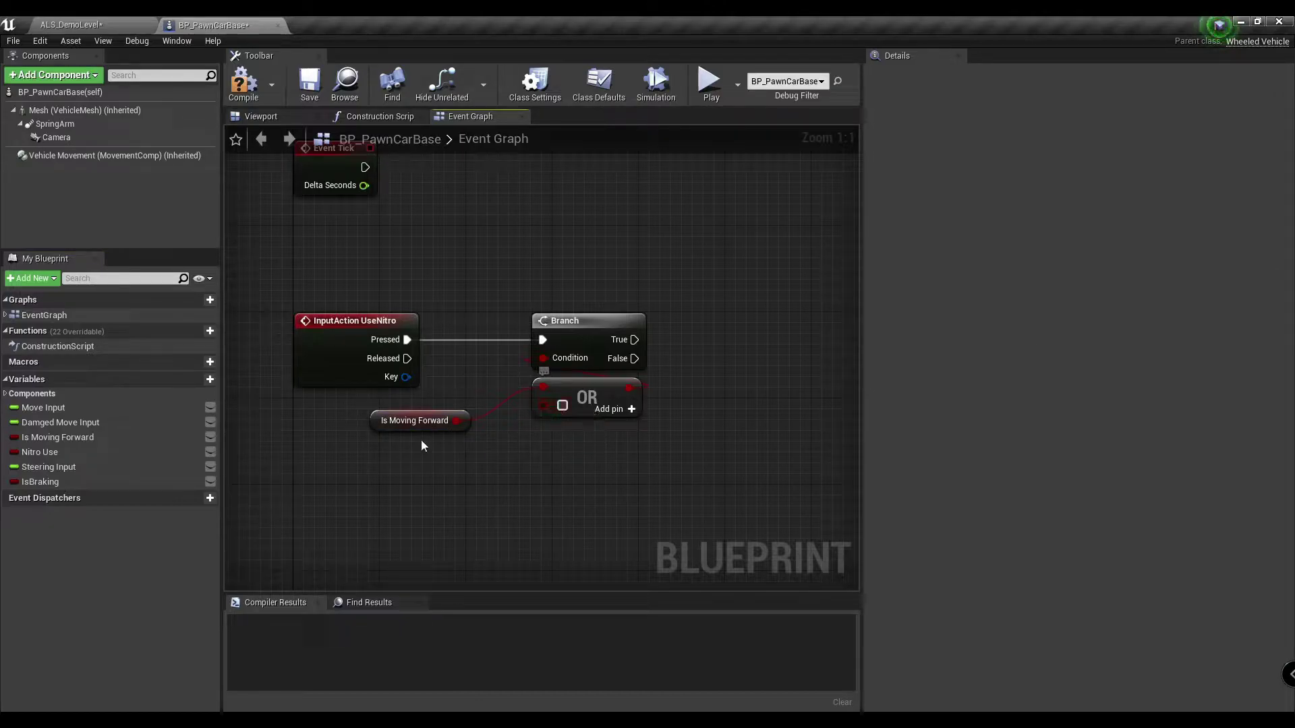
{"action": "right_click", "coordinate": [366, 452]}
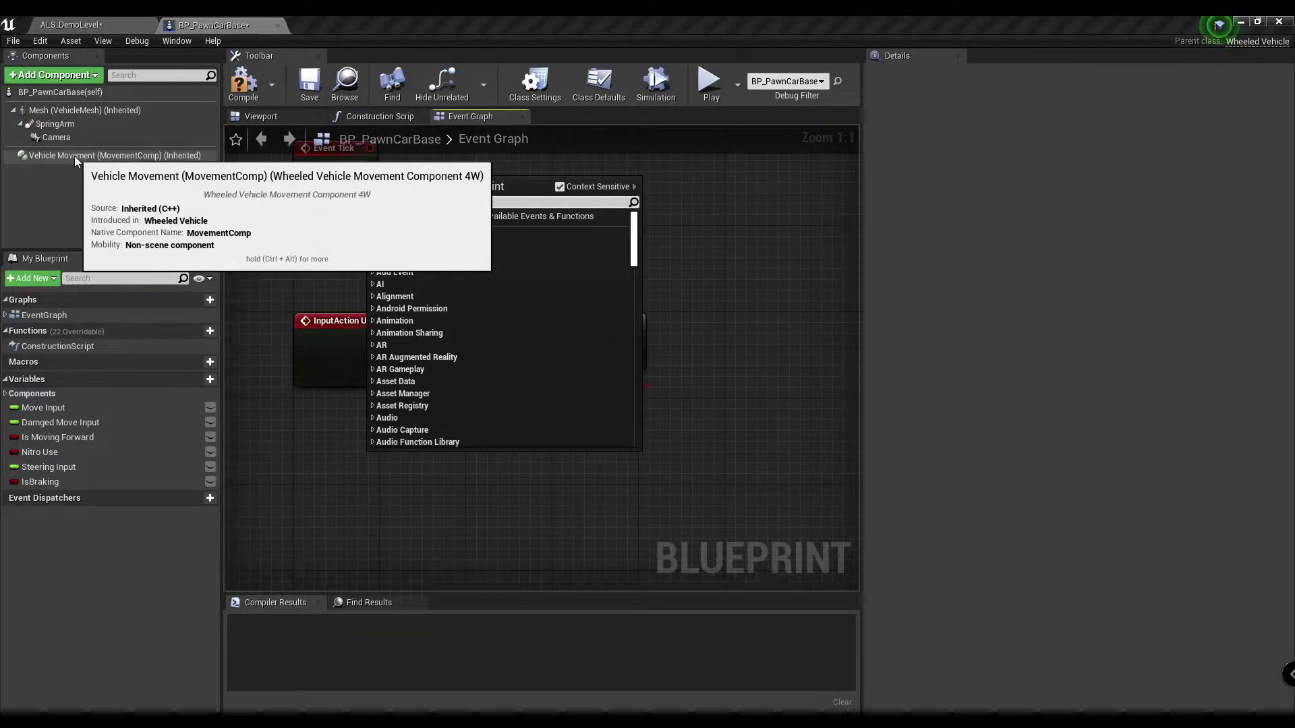
Add a Vehicle Movement getter with a Get Forward Speed node
{"action": "left_click", "coordinate": [99, 154]}
{"action": "left_click_drag", "start_coordinate": [100, 151], "coordinate": [261, 461]}
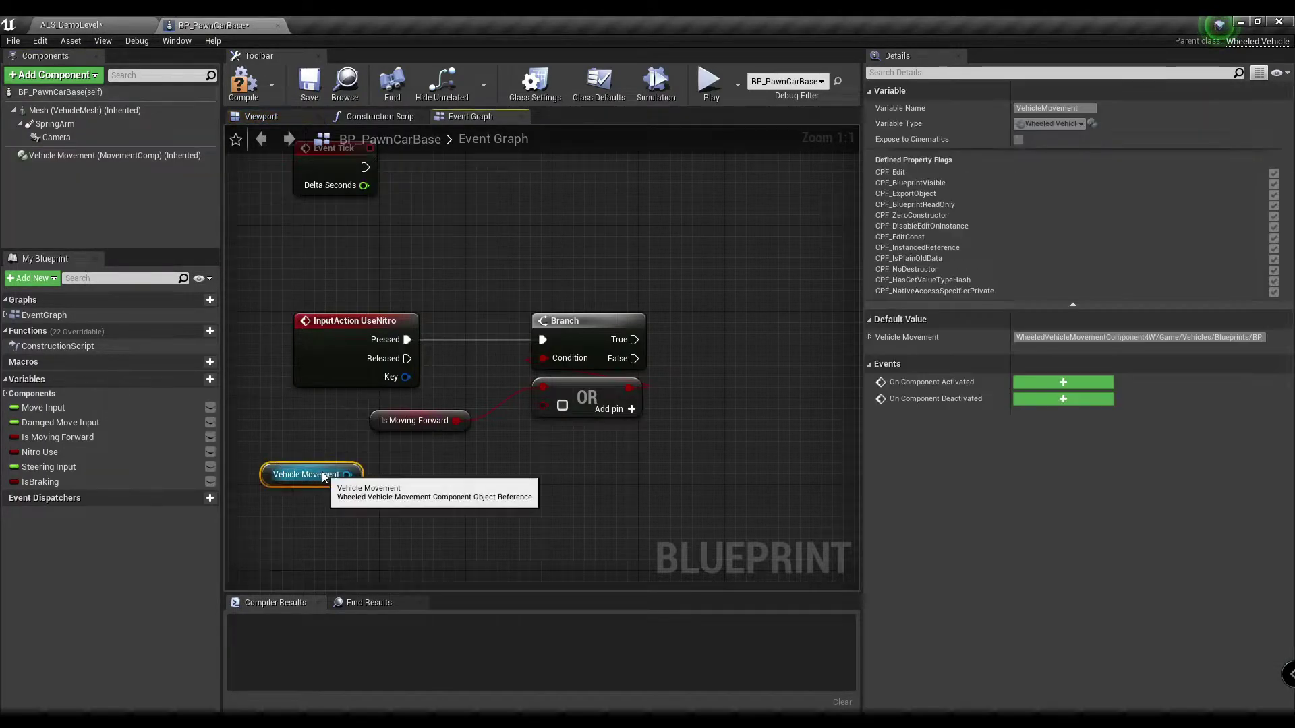
{"action": "left_click_drag", "start_coordinate": [346, 474], "coordinate": [451, 472]}
{"action": "type", "text": "get for"}
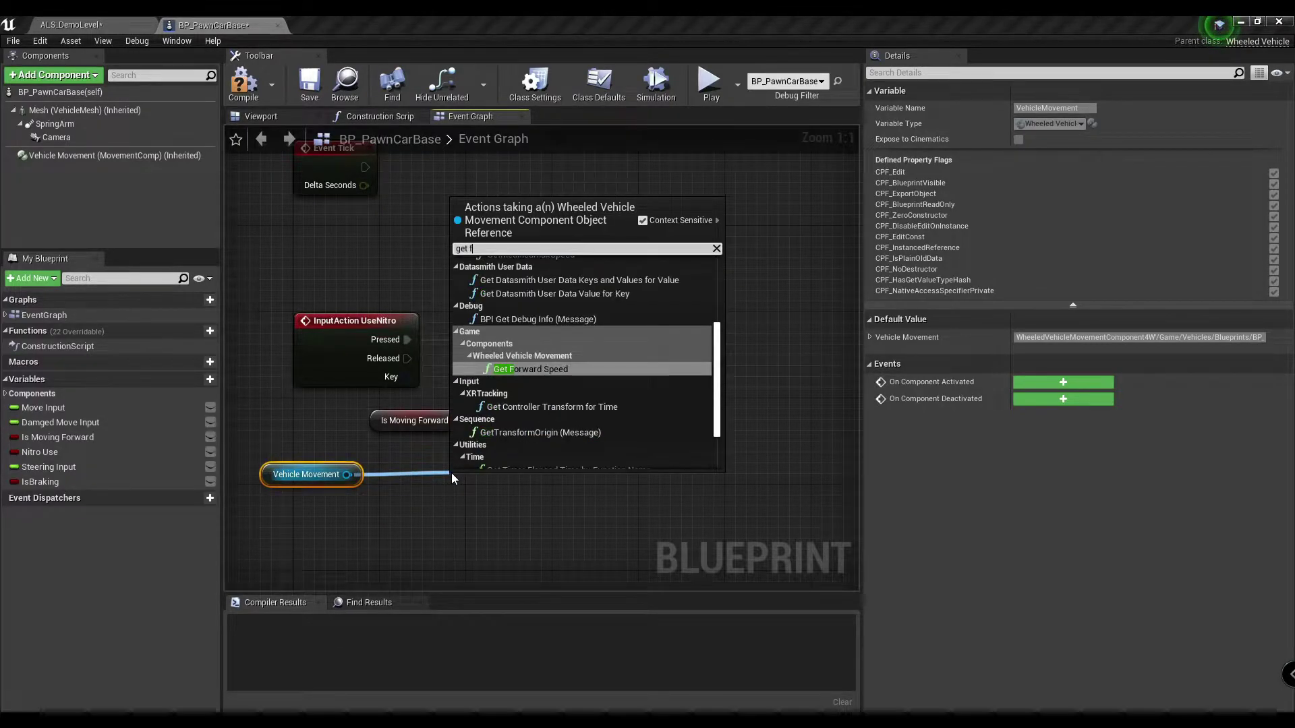
{"action": "left_click", "coordinate": [537, 362]}
{"action": "left_click_drag", "start_coordinate": [267, 476], "coordinate": [327, 519]}
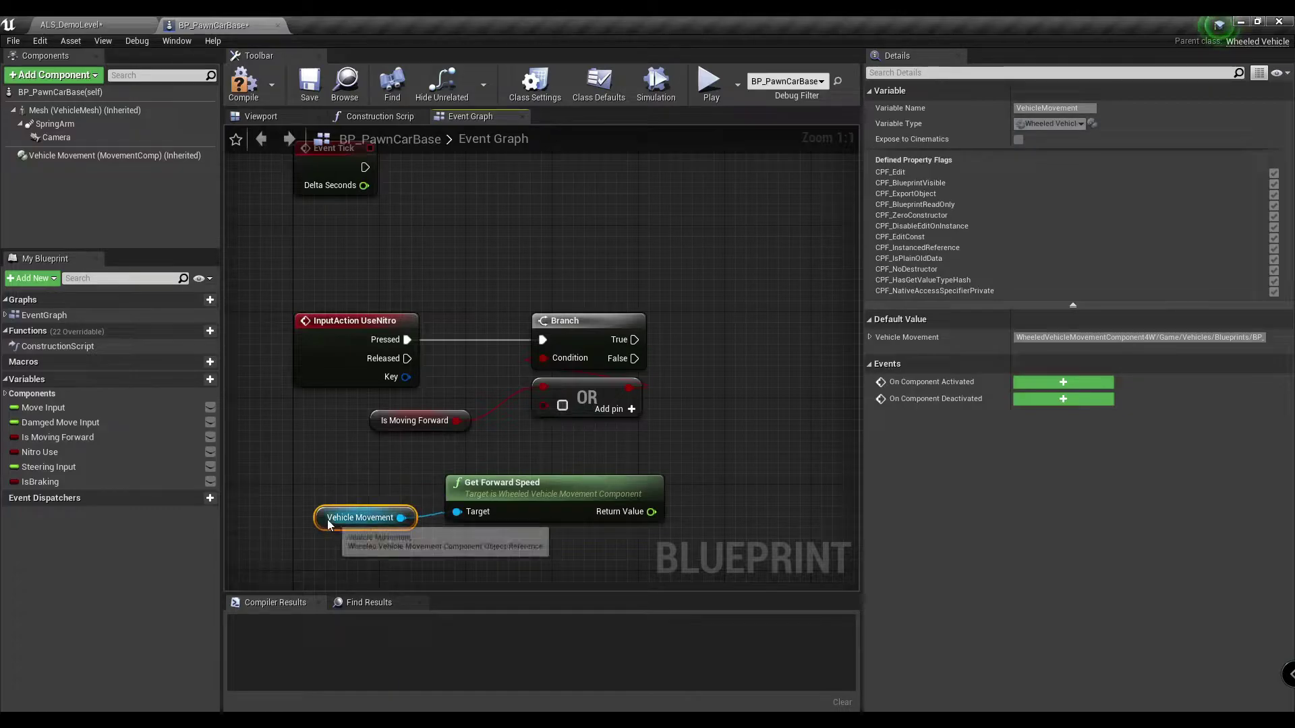
{"action": "right_click_drag", "start_coordinate": [582, 478], "coordinate": [470, 405]}
{"action": "right_click_drag", "start_coordinate": [546, 438], "coordinate": [654, 447]}
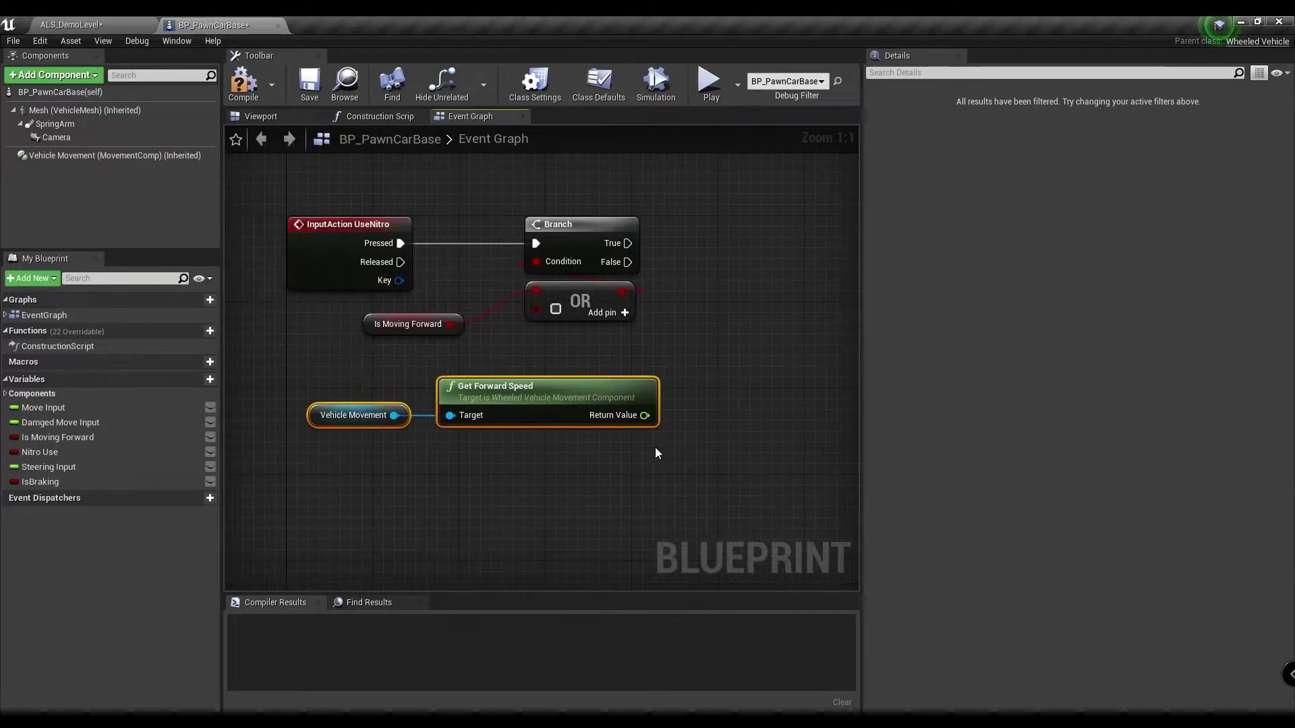
{"action": "right_click_drag", "start_coordinate": [523, 415], "coordinate": [649, 415]}
{"action": "left_click_drag", "start_coordinate": [649, 416], "coordinate": [593, 439]}
{"action": "right_click_drag", "start_coordinate": [594, 439], "coordinate": [471, 451]}
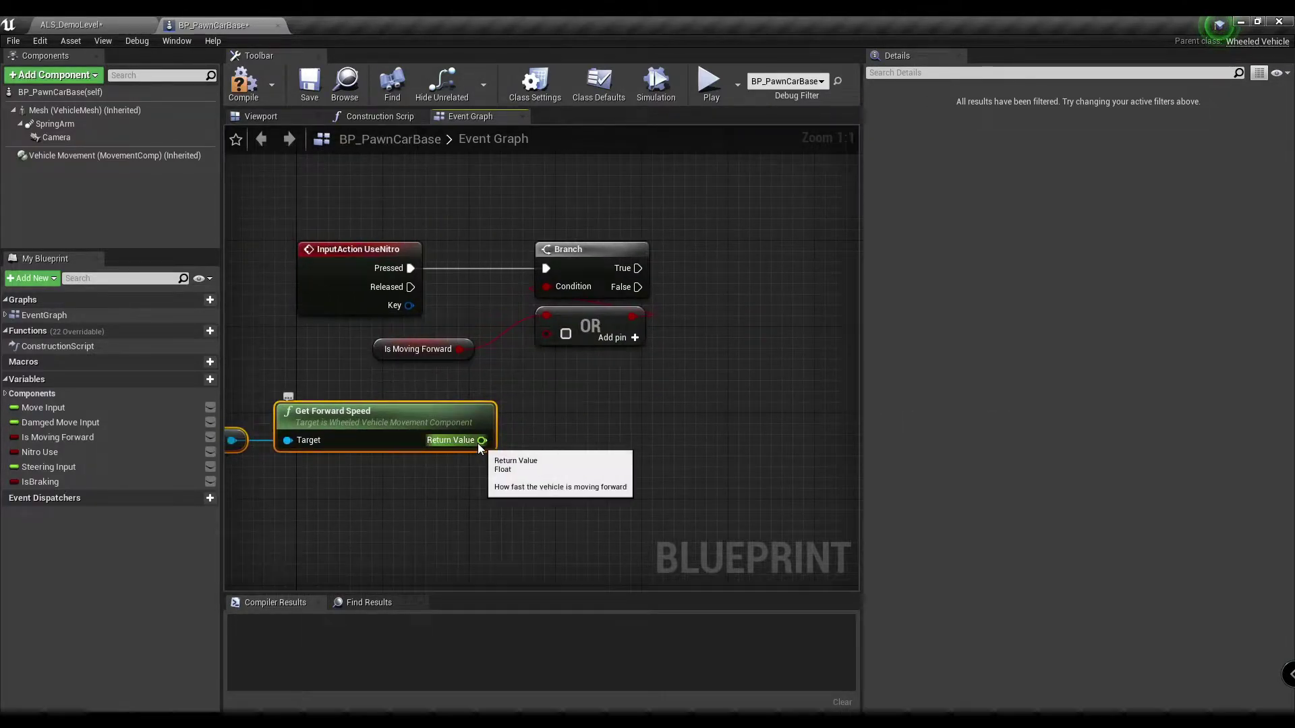
Compare forward speed with a greater-than node using a threshold of 60
{"action": "left_click_drag", "start_coordinate": [479, 441], "coordinate": [519, 443]}
{"action": "type", "text": ">"}
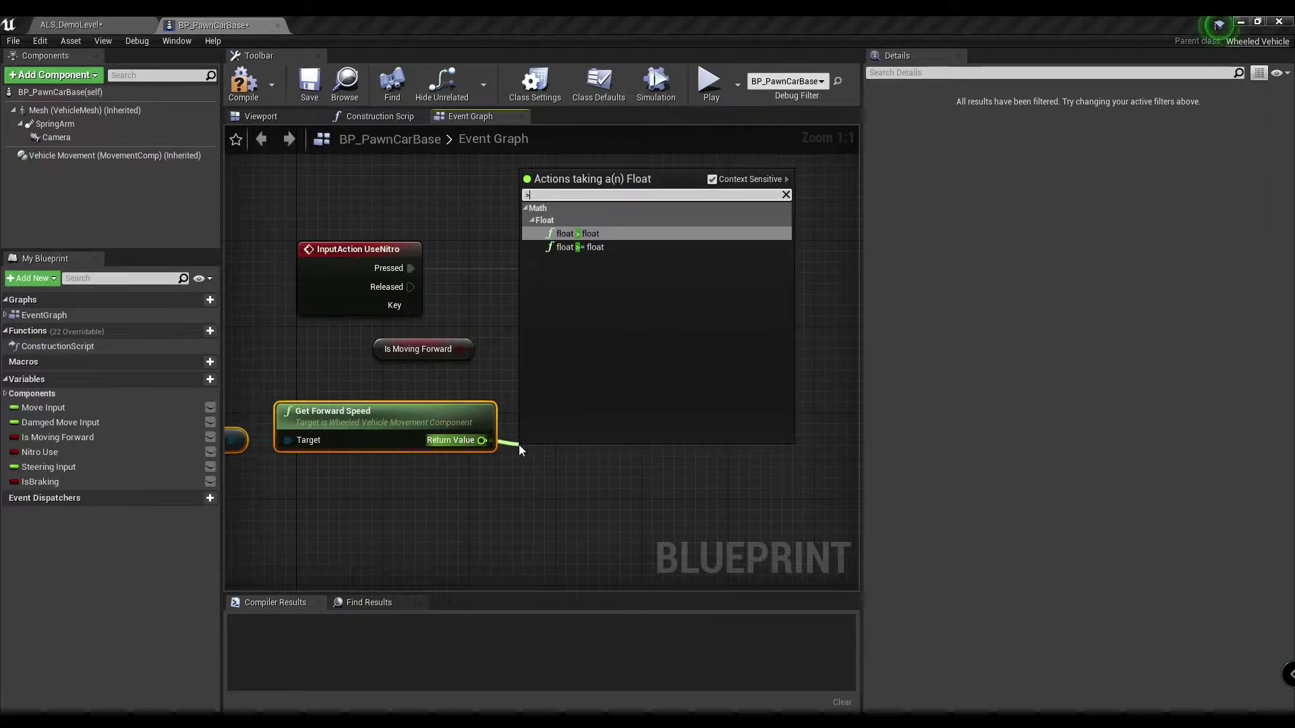
{"action": "left_click", "coordinate": [584, 234]}
{"action": "left_click_drag", "start_coordinate": [585, 477], "coordinate": [585, 467]}
{"action": "left_click", "coordinate": [557, 463]}
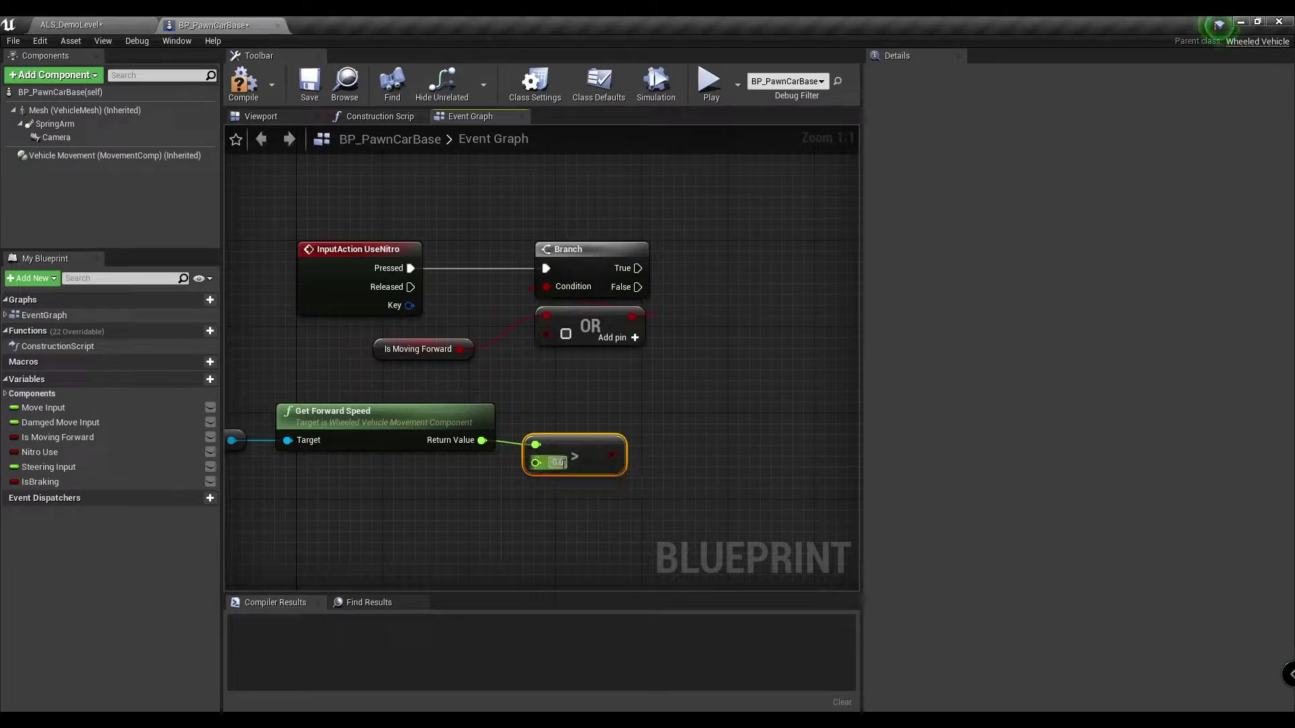
{"action": "type", "text": "6"}
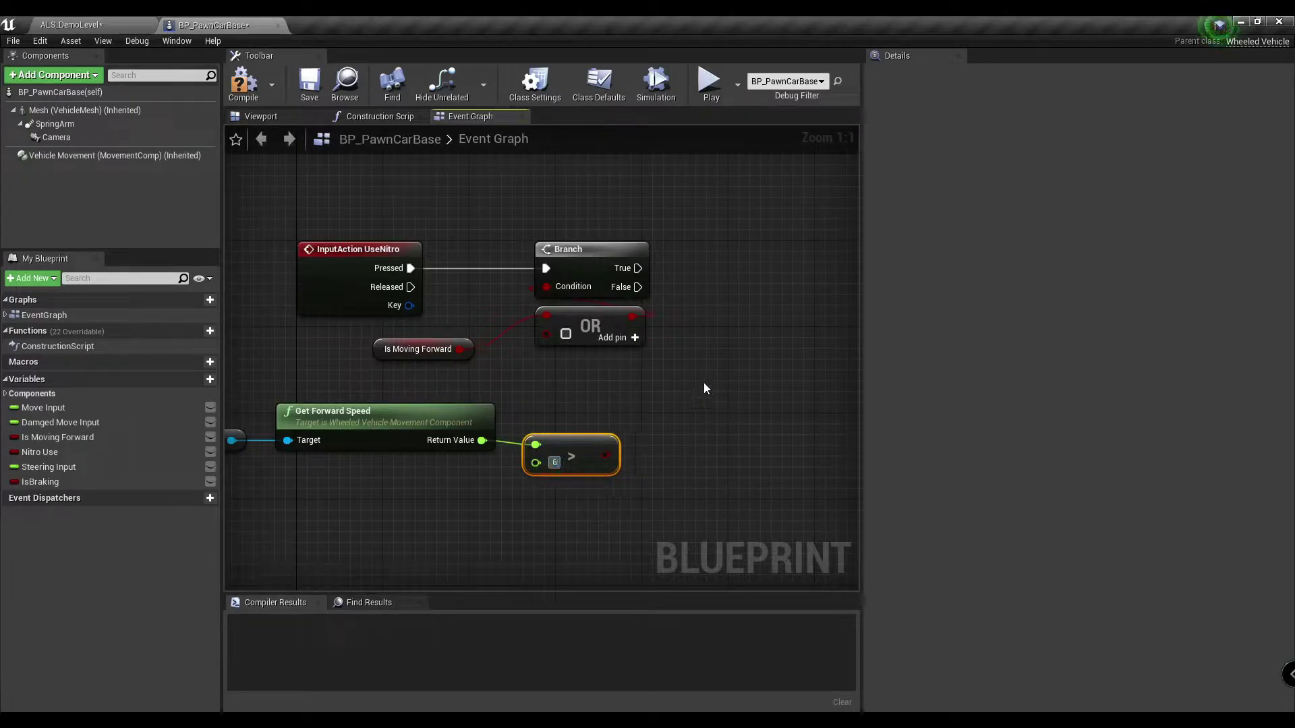
{"action": "type", "text": "0"}
{"action": "key", "text": "Return"}
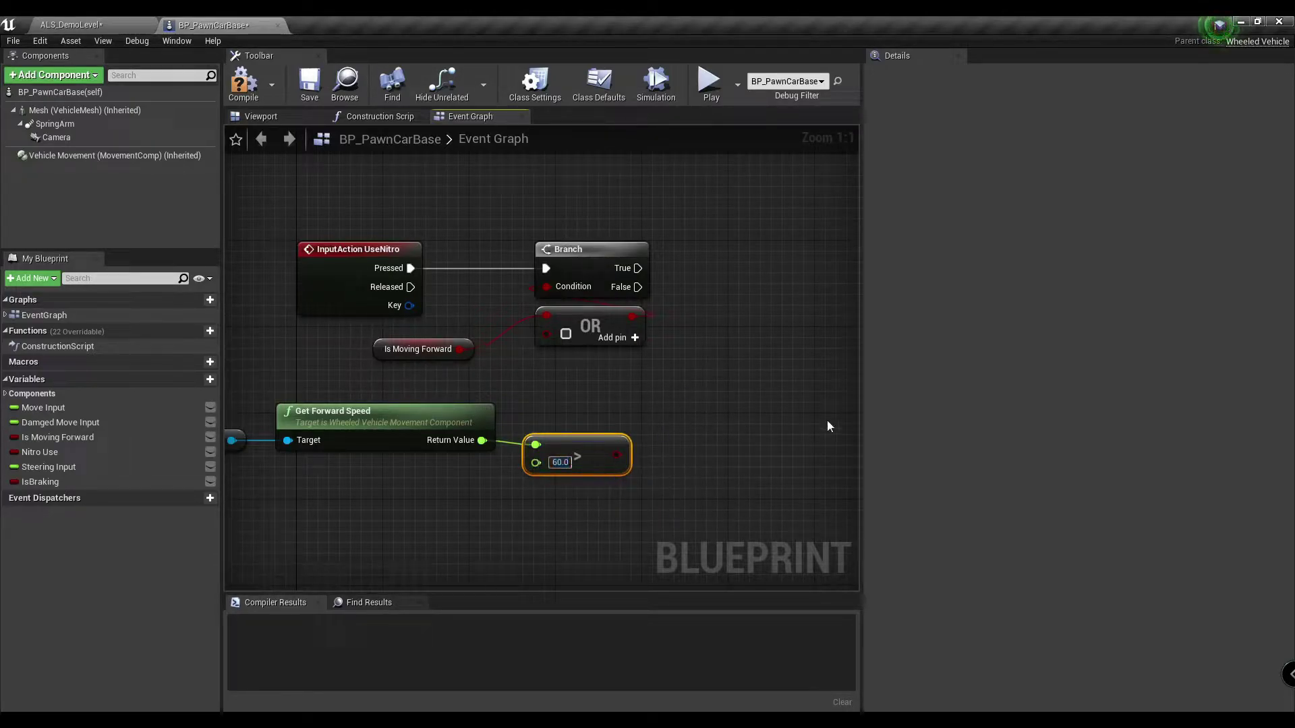
{"action": "right_click_drag", "start_coordinate": [676, 476], "coordinate": [569, 478]}
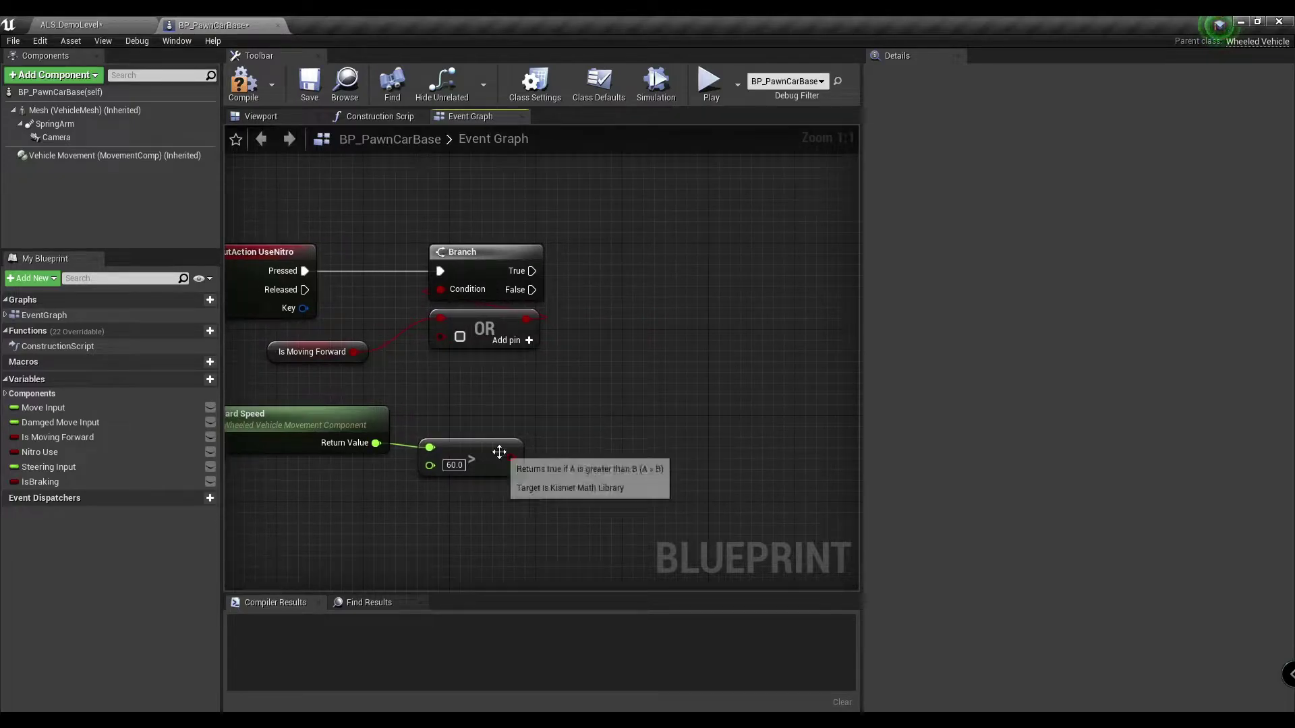
{"action": "left_click_drag", "start_coordinate": [511, 412], "coordinate": [588, 451]}
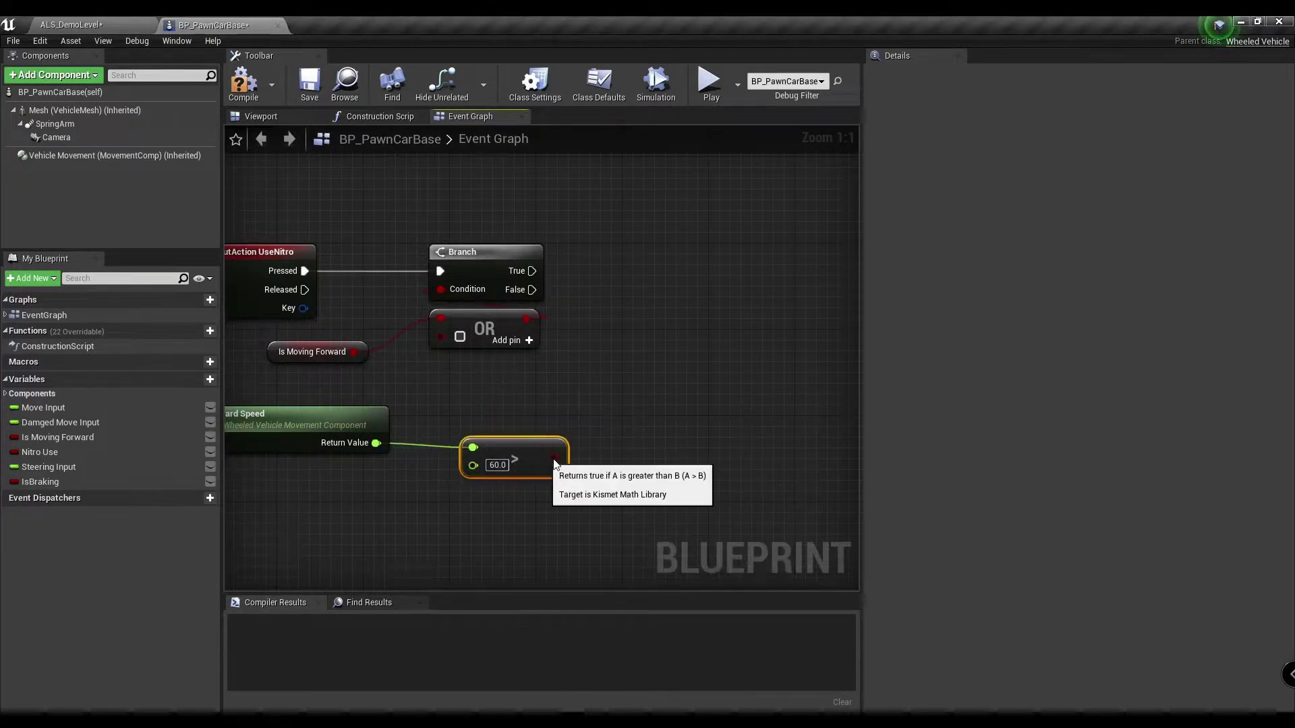
Insert an Absolute node between forward speed and the greater-than comparison
{"action": "left_click_drag", "start_coordinate": [376, 443], "coordinate": [417, 450]}
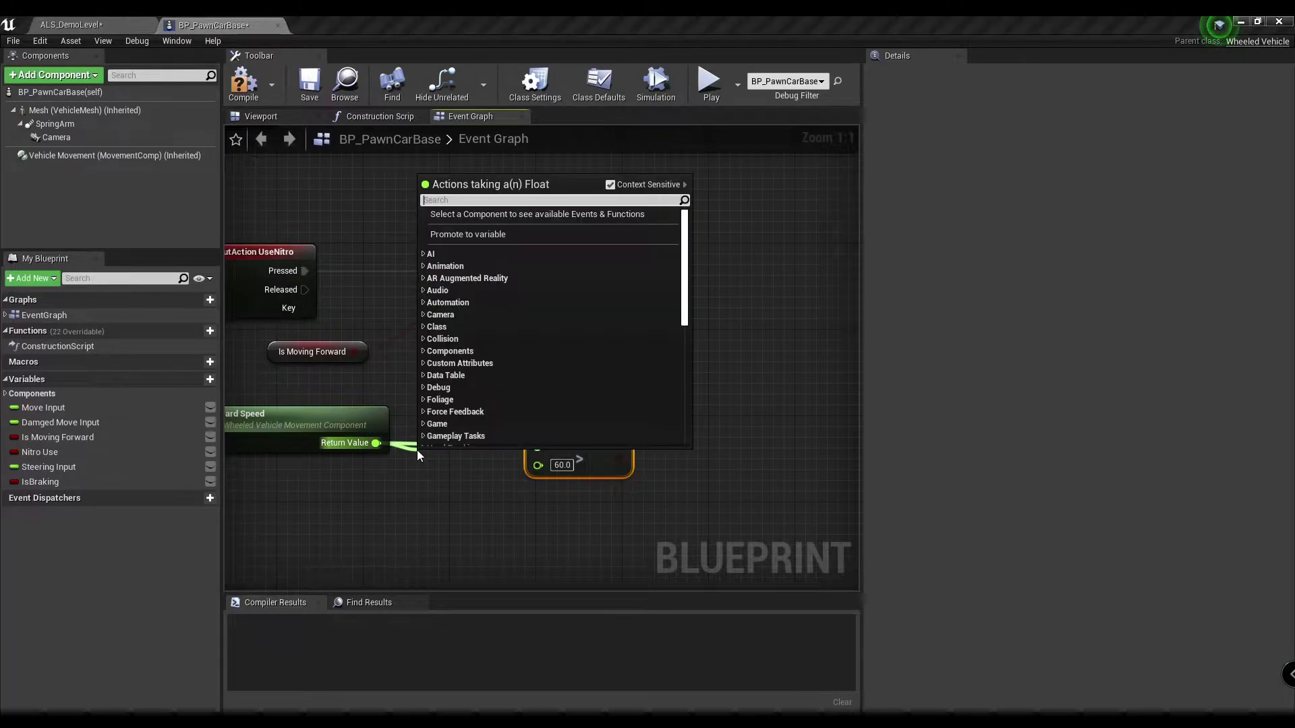
{"action": "type", "text": "abs"}
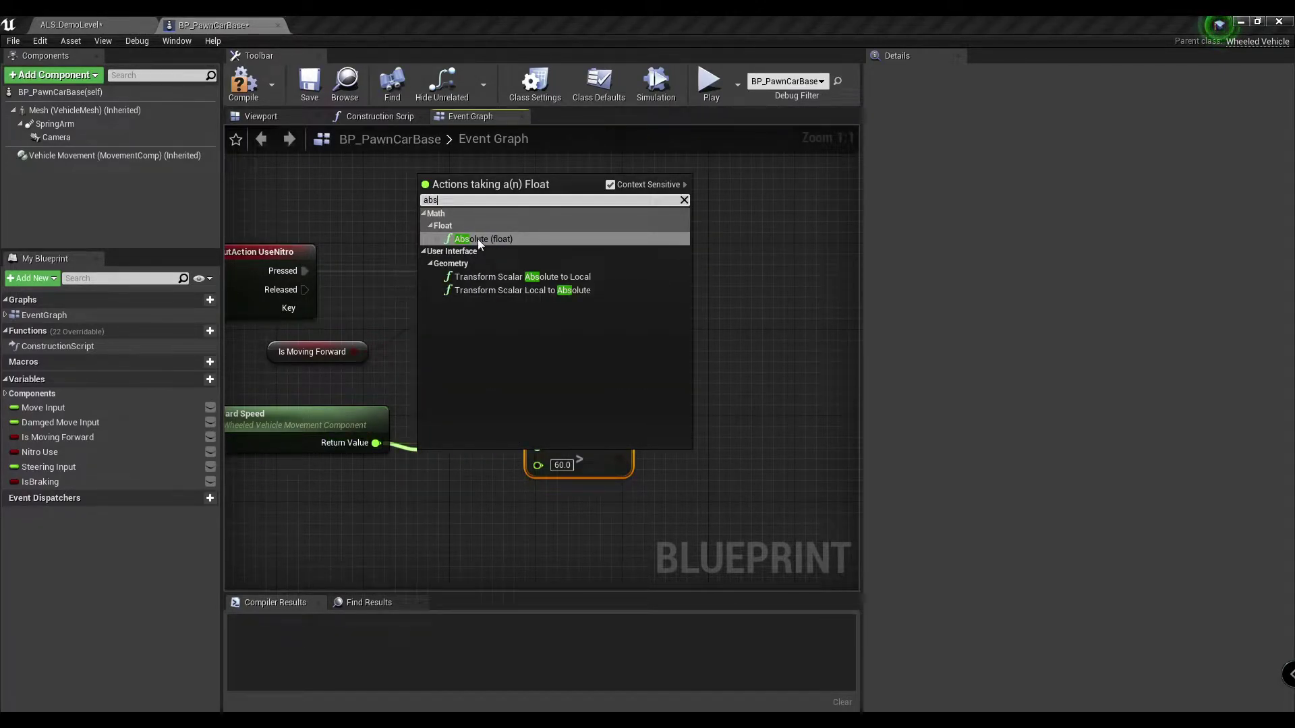
{"action": "left_click", "coordinate": [500, 238]}
{"action": "mouse_move", "coordinate": [486, 464]}
{"action": "left_mouse_down"}
{"action": "mouse_move", "coordinate": [476, 452]}
{"action": "mouse_move", "coordinate": [537, 448]}
{"action": "left_mouse_up"}
{"action": "left_click", "coordinate": [570, 449]}
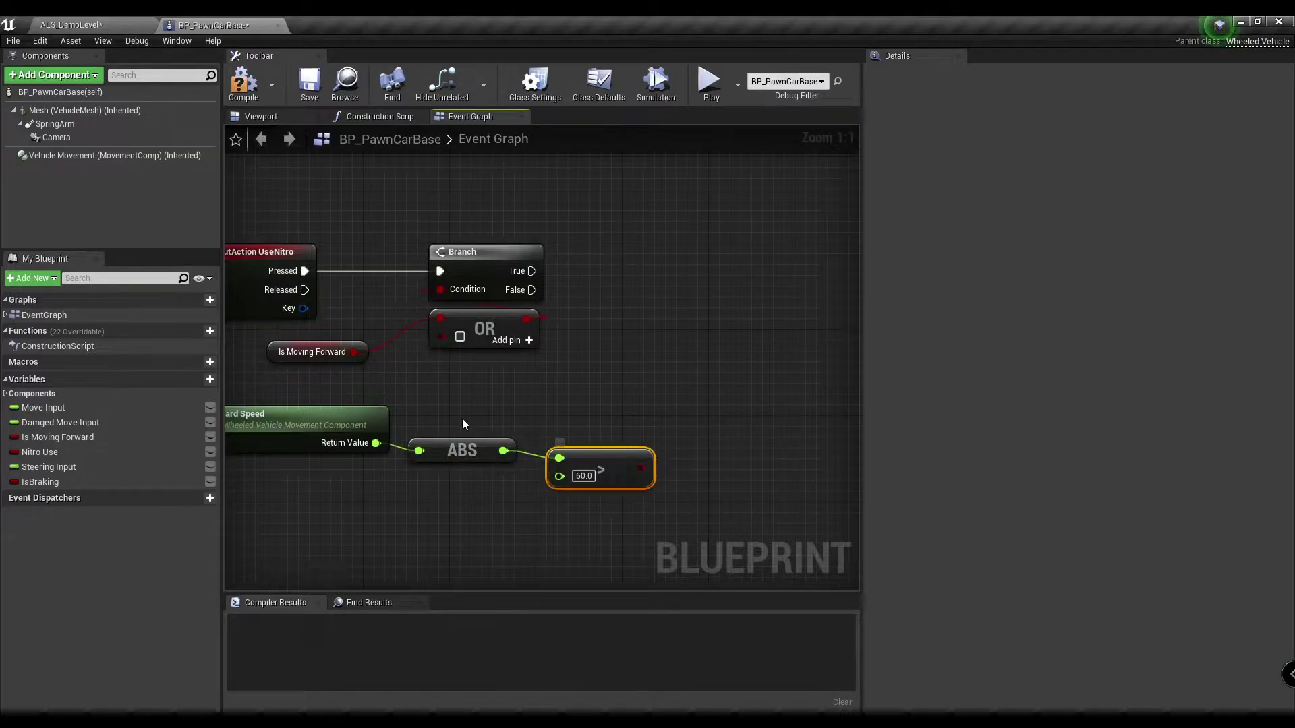
Move the speed-check nodes up beside the OR node and tidy the layout
{"action": "right_click_drag", "start_coordinate": [463, 418], "coordinate": [700, 399]}
{"action": "left_click_drag", "start_coordinate": [257, 385], "coordinate": [794, 522]}
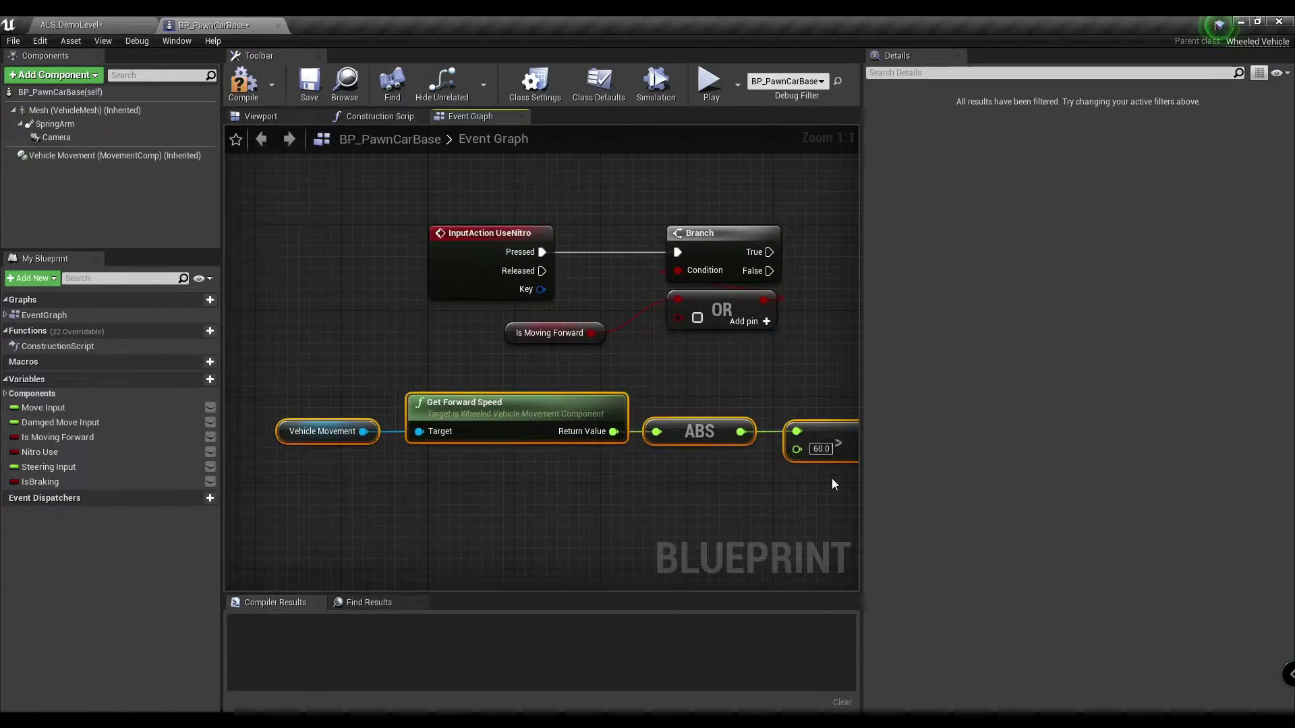
{"action": "mouse_move", "coordinate": [813, 431]}
{"action": "left_mouse_down"}
{"action": "mouse_move", "coordinate": [641, 390]}
{"action": "mouse_move", "coordinate": [677, 317]}
{"action": "left_mouse_up"}
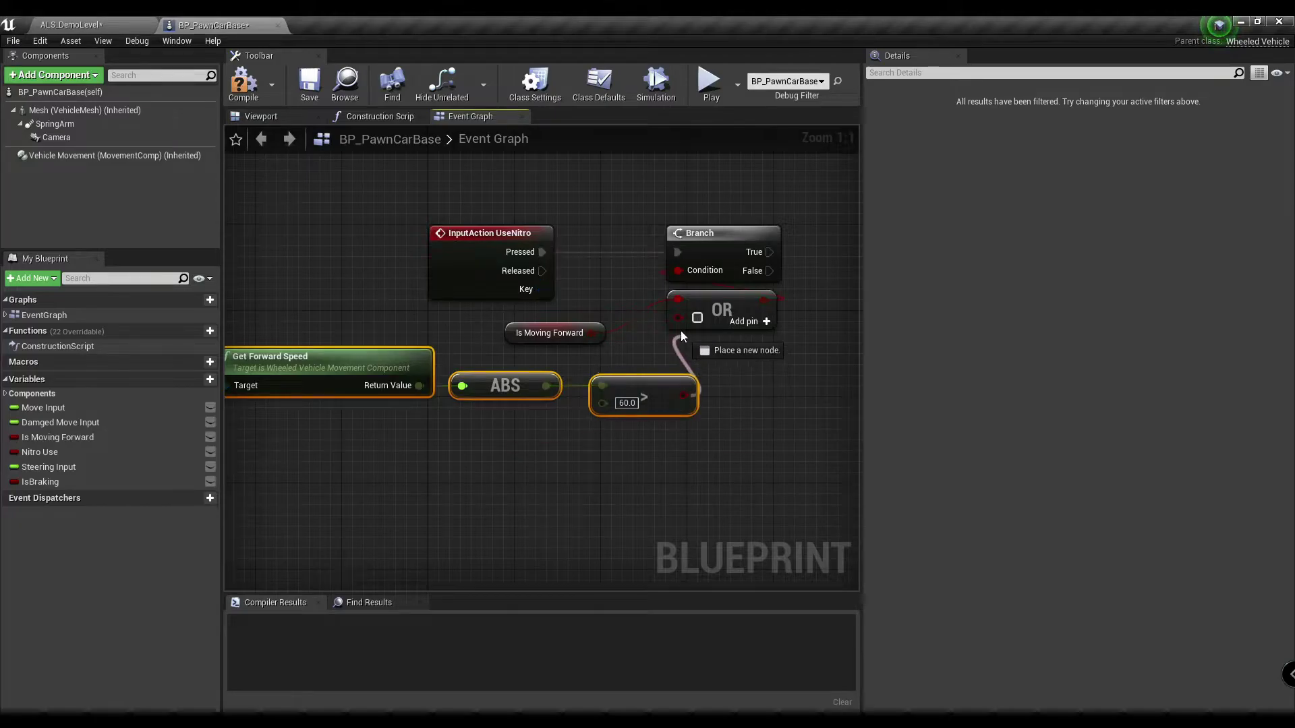
{"action": "right_click_drag", "start_coordinate": [644, 357], "coordinate": [600, 439]}
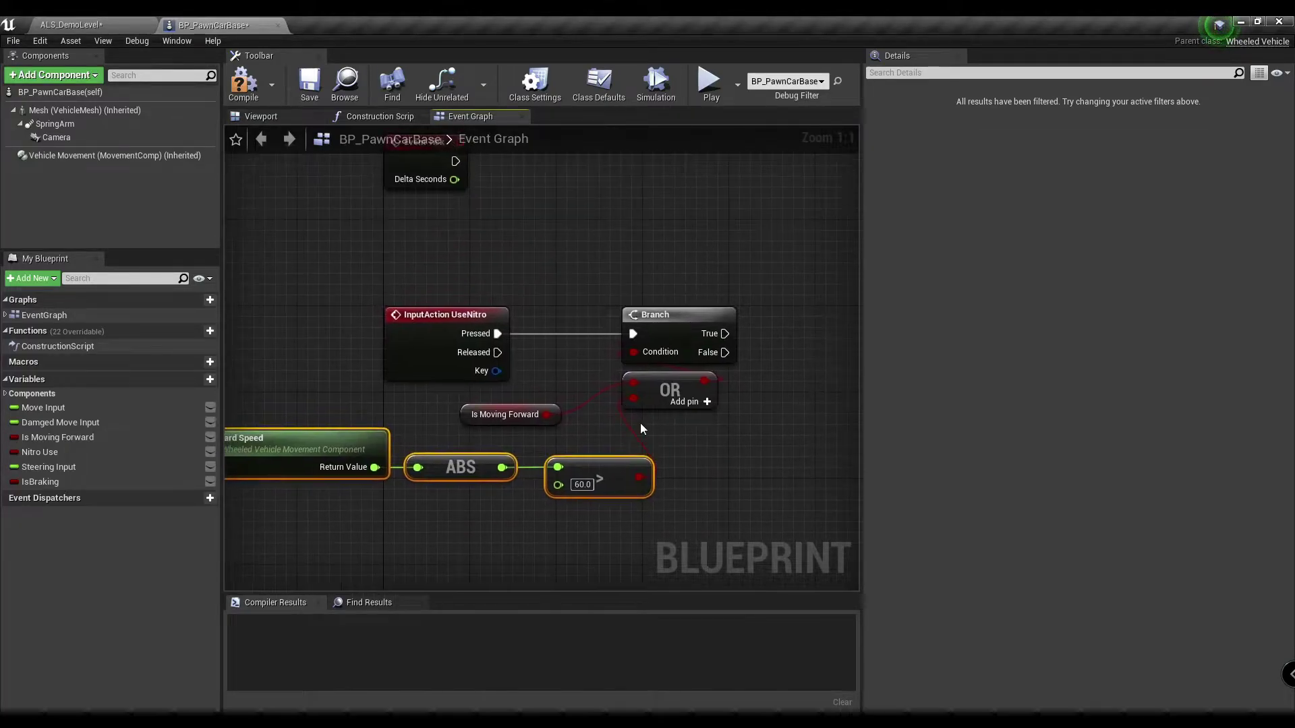
{"action": "left_click_drag", "start_coordinate": [674, 398], "coordinate": [674, 420]}
{"action": "left_click", "coordinate": [763, 416]}
{"action": "right_click_drag", "start_coordinate": [763, 415], "coordinate": [588, 422]}
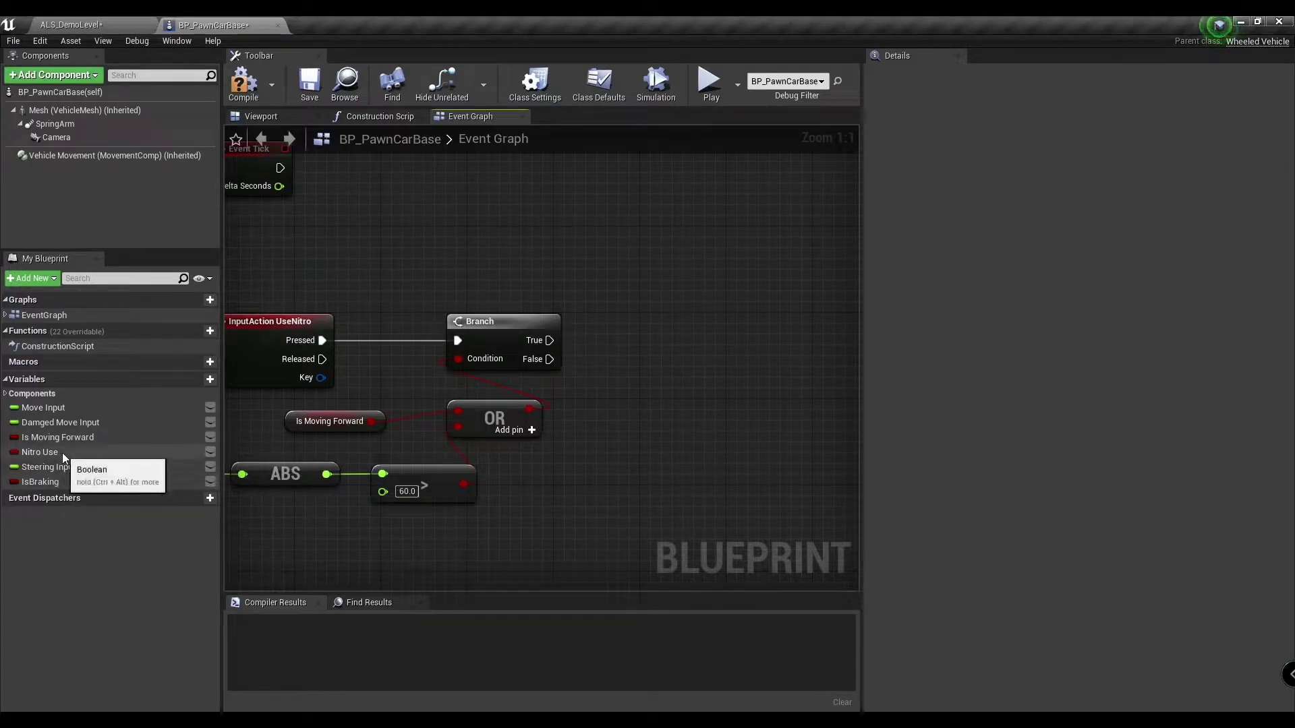
Add three Nitro Use setters: on from Branch True, off from Branch False and UseNitro Released
{"action": "mouse_move", "coordinate": [62, 452]}
{"action": "left_mouse_down"}
{"action": "mouse_move", "coordinate": [531, 389]}
{"action": "mouse_move", "coordinate": [545, 344]}
{"action": "left_mouse_up"}
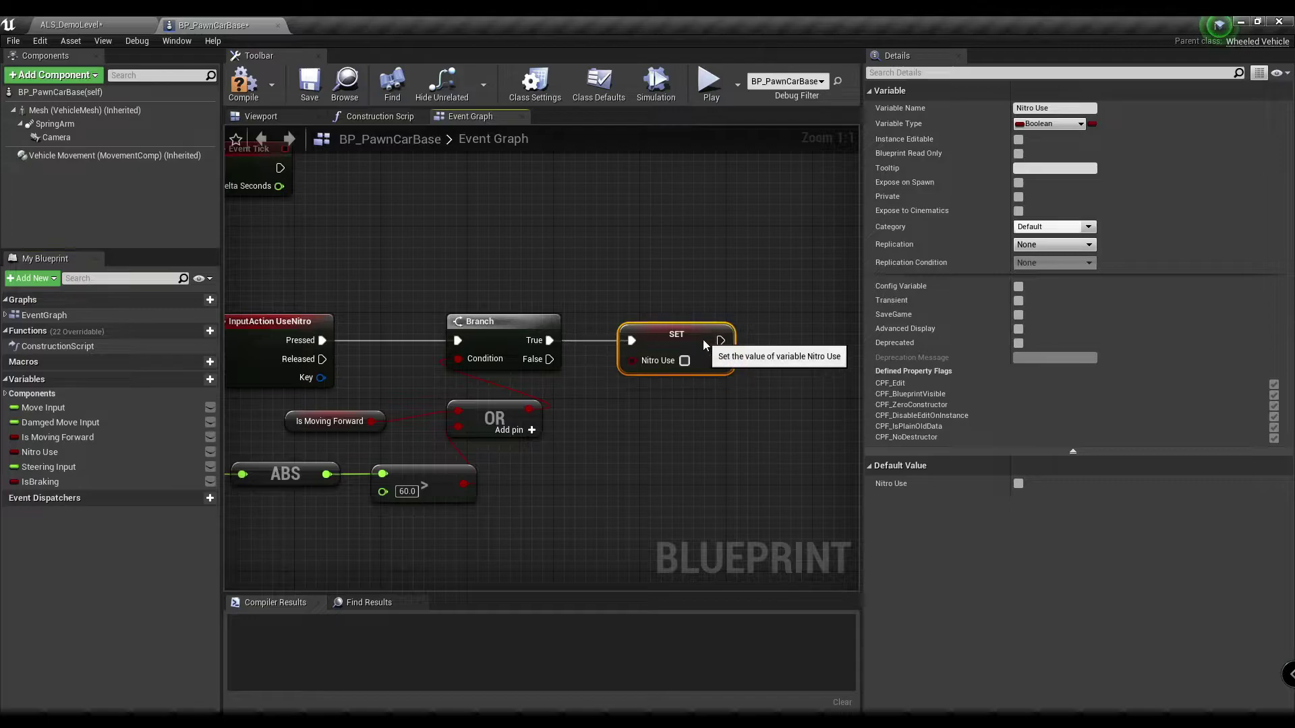
{"action": "mouse_move", "coordinate": [675, 396]}
{"action": "left_mouse_down"}
{"action": "mouse_move", "coordinate": [674, 407]}
{"action": "mouse_move", "coordinate": [550, 358]}
{"action": "left_mouse_up"}
{"action": "left_click", "coordinate": [684, 360]}
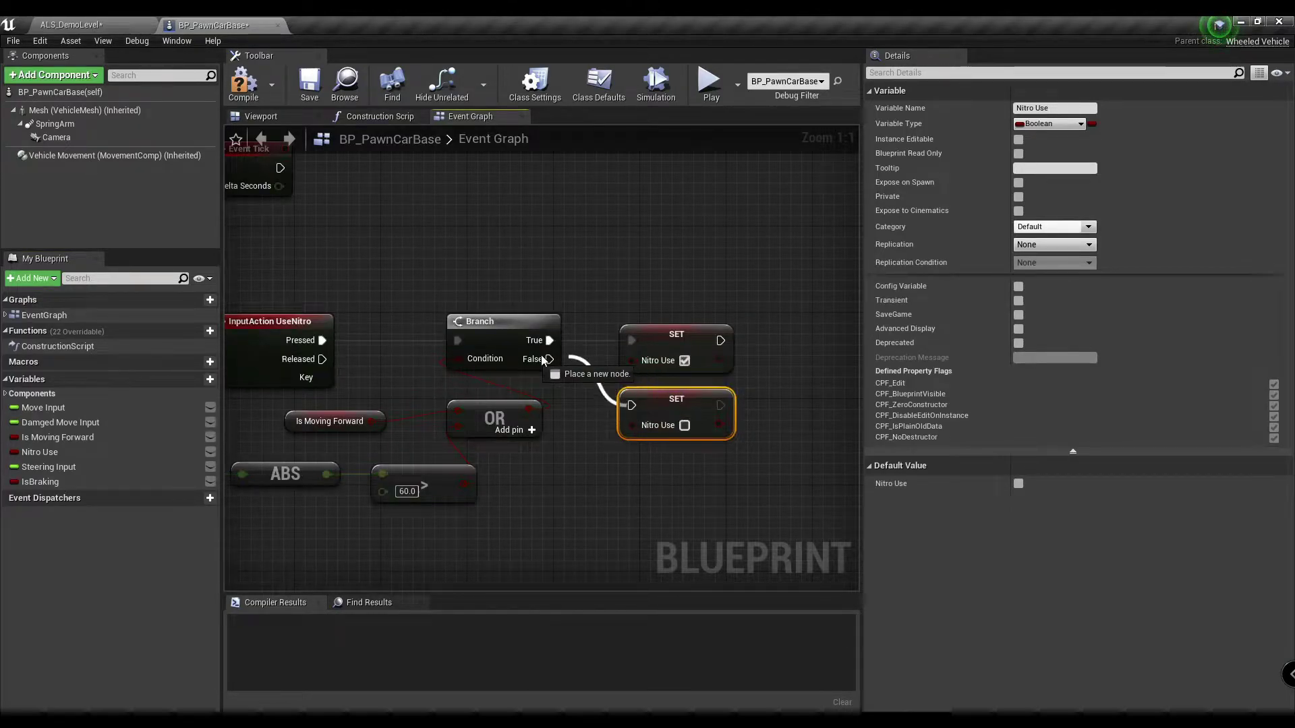
{"action": "mouse_move", "coordinate": [393, 367]}
{"action": "right_mouse_down"}
{"action": "mouse_move", "coordinate": [495, 364]}
{"action": "mouse_move", "coordinate": [399, 304]}
{"action": "right_mouse_up"}
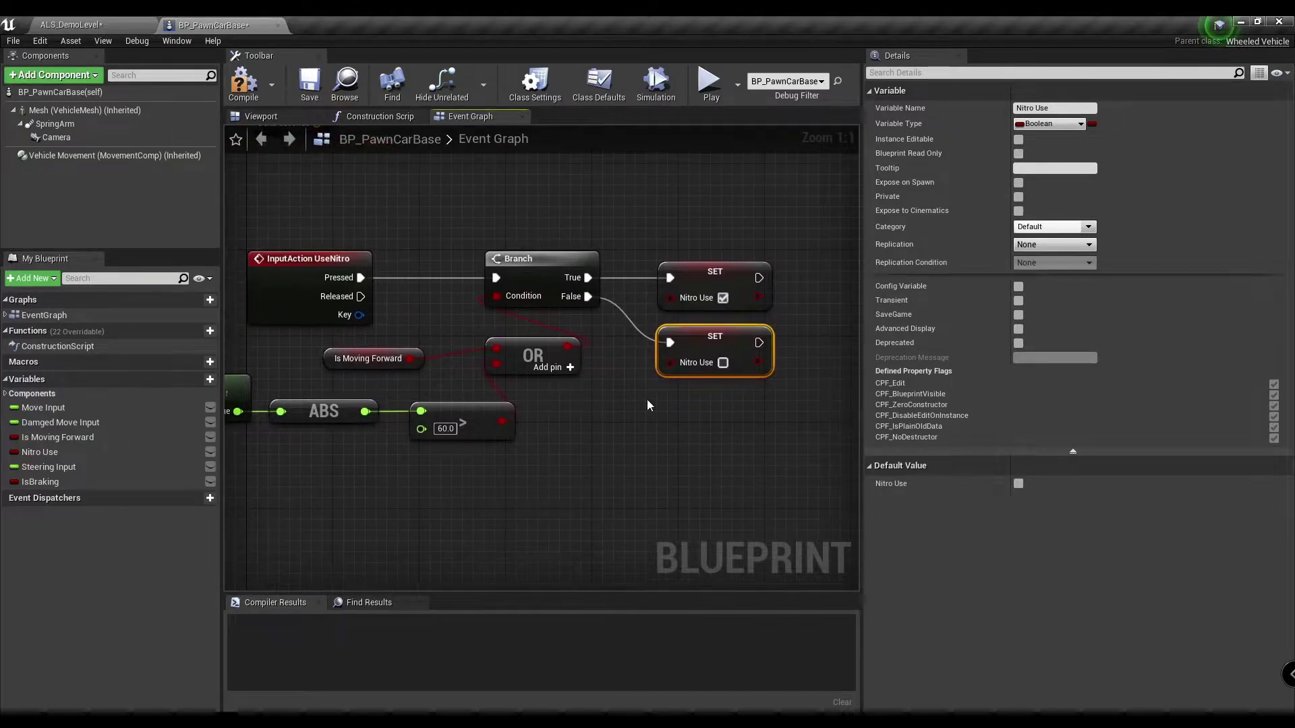
{"action": "key", "text": "ctrl+w"}
{"action": "mouse_move", "coordinate": [700, 415]}
{"action": "left_mouse_down"}
{"action": "mouse_move", "coordinate": [722, 414]}
{"action": "mouse_move", "coordinate": [667, 411]}
{"action": "mouse_move", "coordinate": [360, 297]}
{"action": "left_mouse_up"}
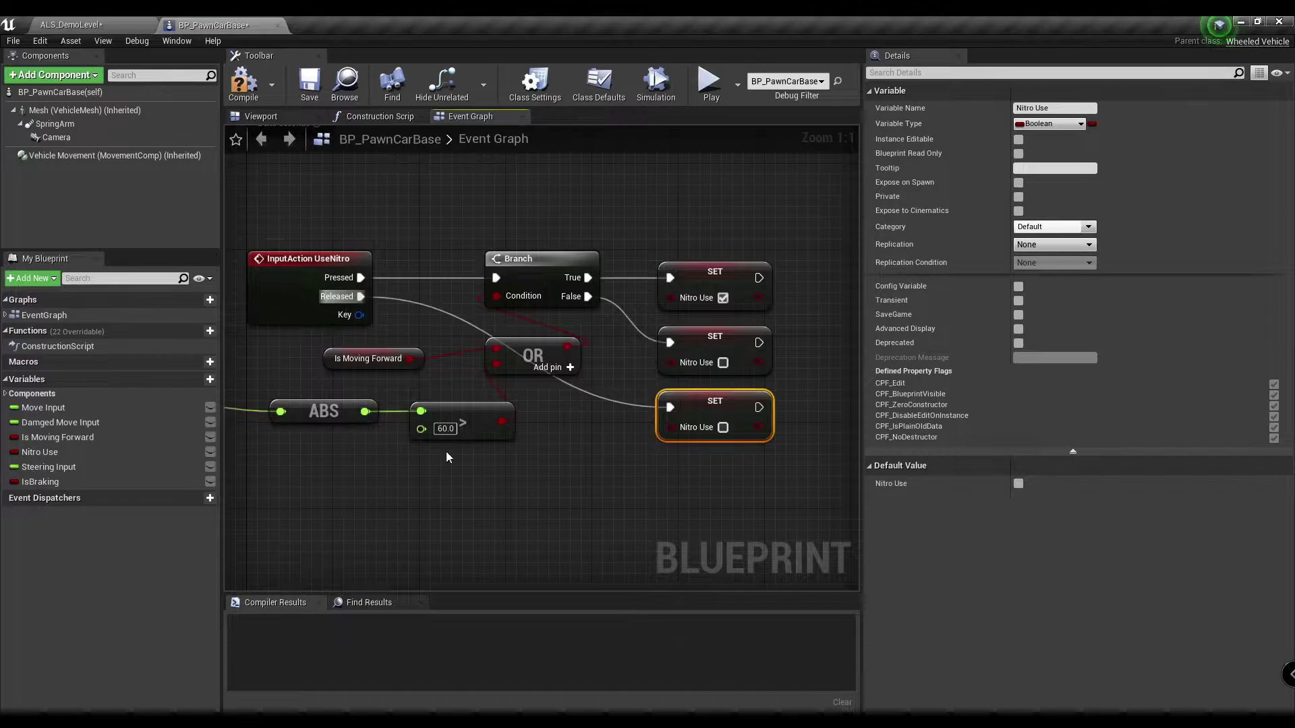
{"action": "left_click", "coordinate": [641, 476]}
{"action": "scroll", "coordinate": [610, 478], "scroll_direction": "down", "scroll_amount": 4}
{"action": "scroll", "coordinate": [613, 476], "scroll_direction": "up", "scroll_amount": 2}
Add a new Branch node and connect Event Tick to its execution input
{"action": "scroll", "coordinate": [647, 453], "scroll_direction": "up", "scroll_amount": 2}
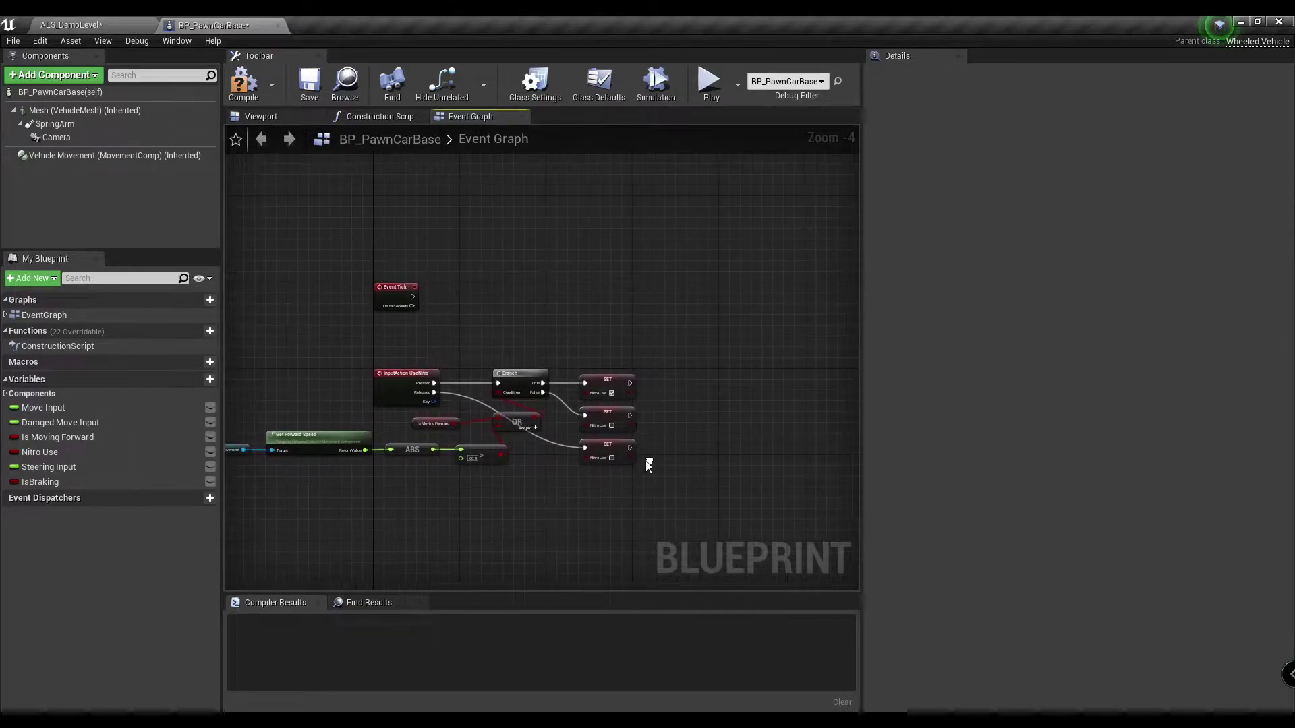
{"action": "right_click_drag", "start_coordinate": [714, 423], "coordinate": [496, 479]}
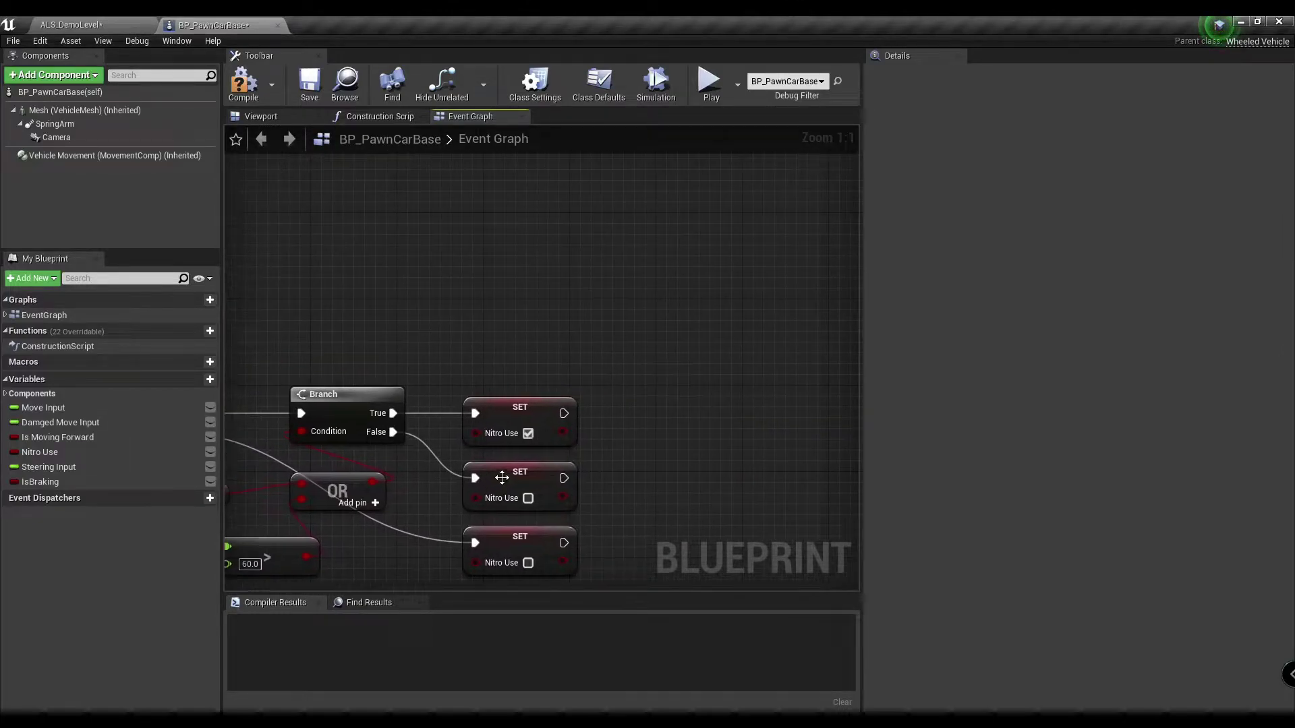
{"action": "left_click", "coordinate": [626, 305]}
{"action": "right_click_drag", "start_coordinate": [626, 305], "coordinate": [746, 337]}
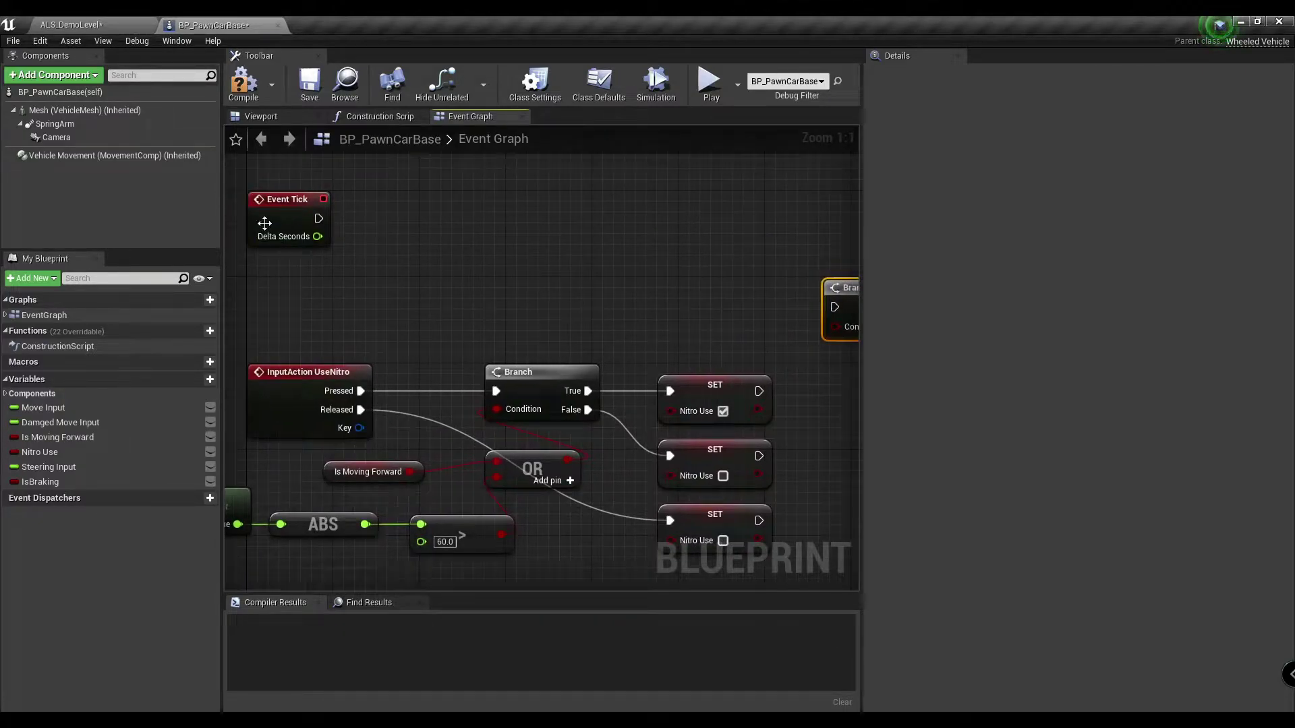
{"action": "mouse_move", "coordinate": [264, 223]}
{"action": "left_mouse_down"}
{"action": "mouse_move", "coordinate": [261, 330]}
{"action": "mouse_move", "coordinate": [277, 310]}
{"action": "left_mouse_up"}
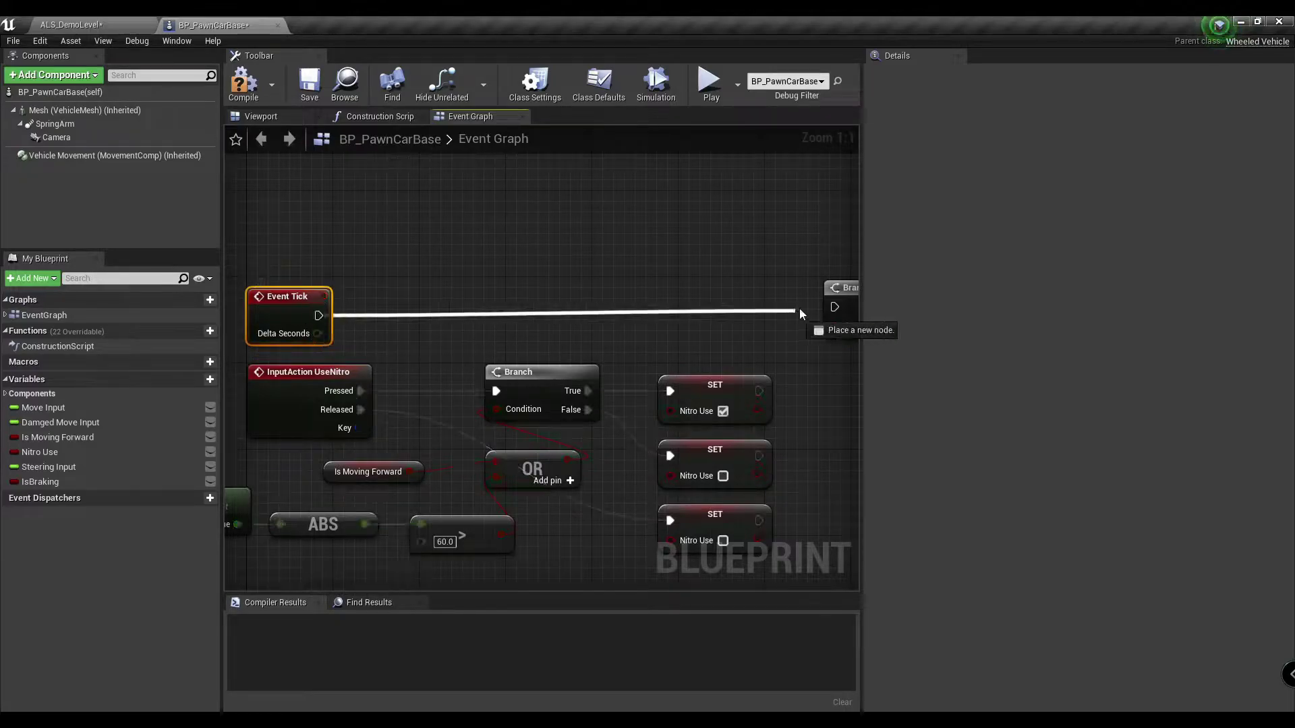
{"action": "left_click_drag", "start_coordinate": [799, 309], "coordinate": [833, 309]}
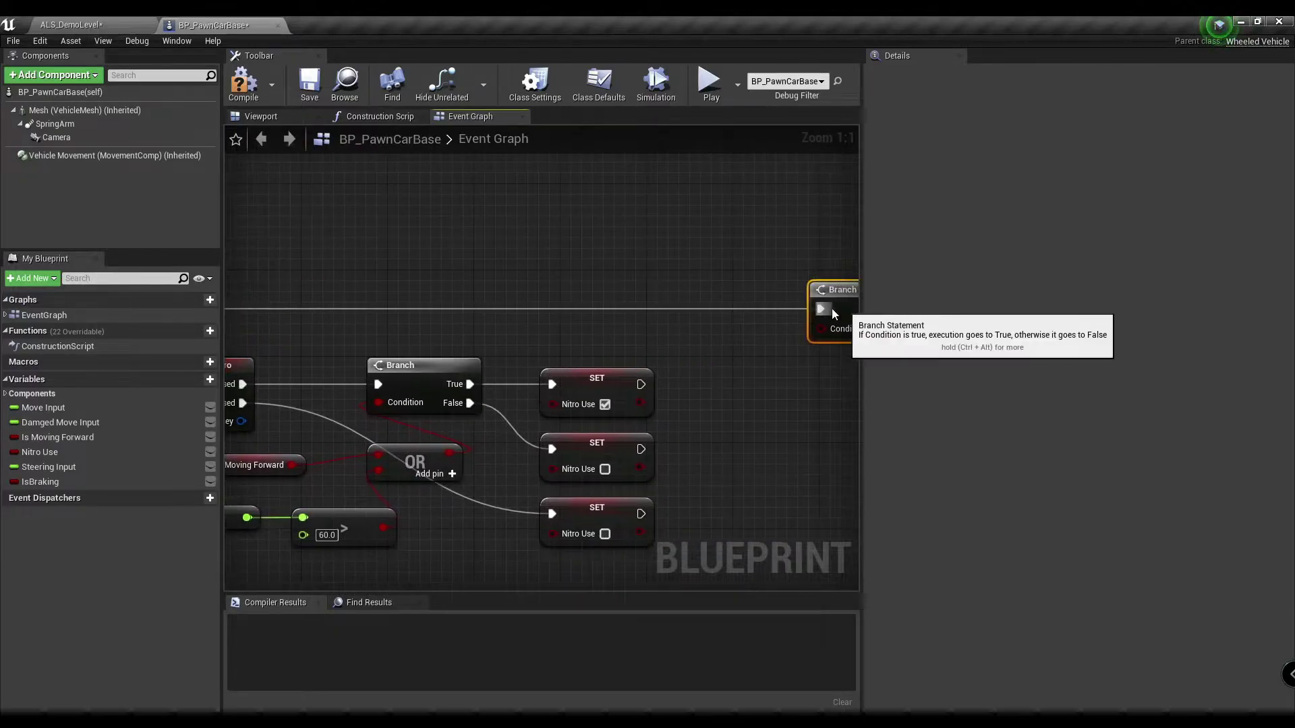
Move the new Branch further right of the Nitro Use setters
{"action": "right_click_drag", "start_coordinate": [636, 415], "coordinate": [984, 344]}
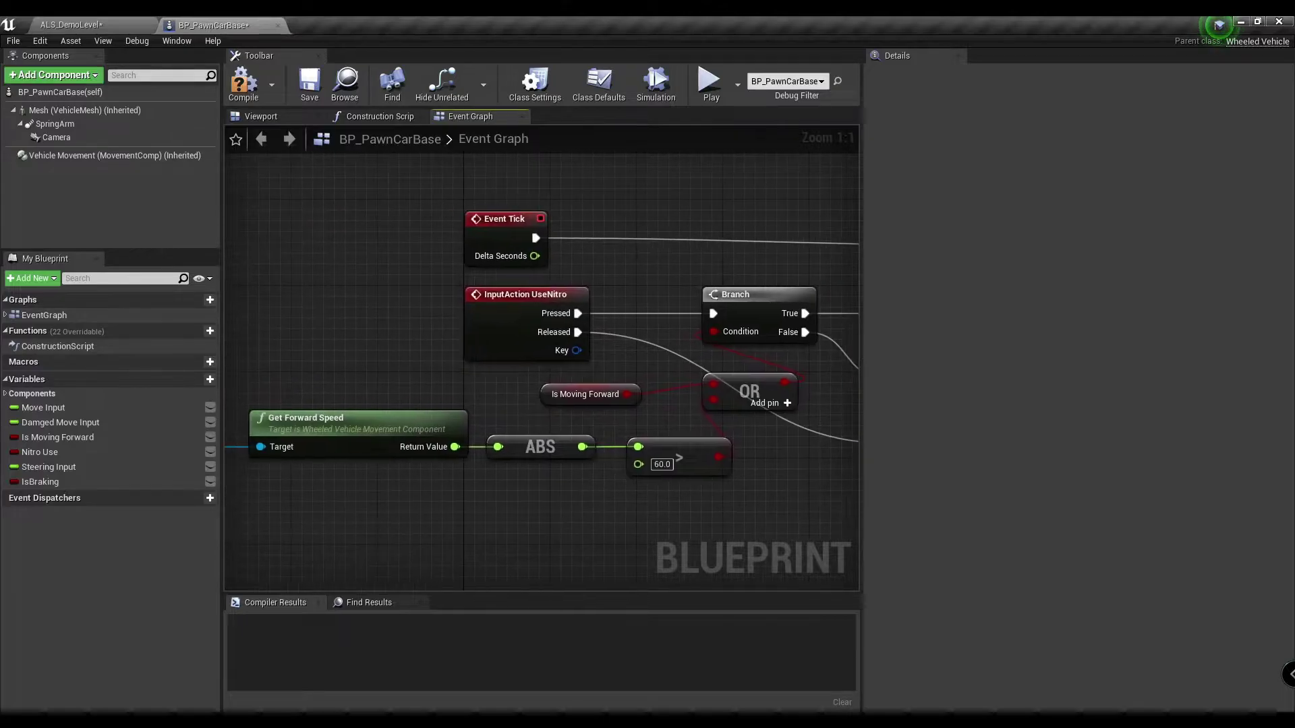
{"action": "mouse_move", "coordinate": [1059, 305]}
{"action": "right_mouse_down"}
{"action": "mouse_move", "coordinate": [496, 369]}
{"action": "mouse_move", "coordinate": [817, 341]}
{"action": "right_mouse_up"}
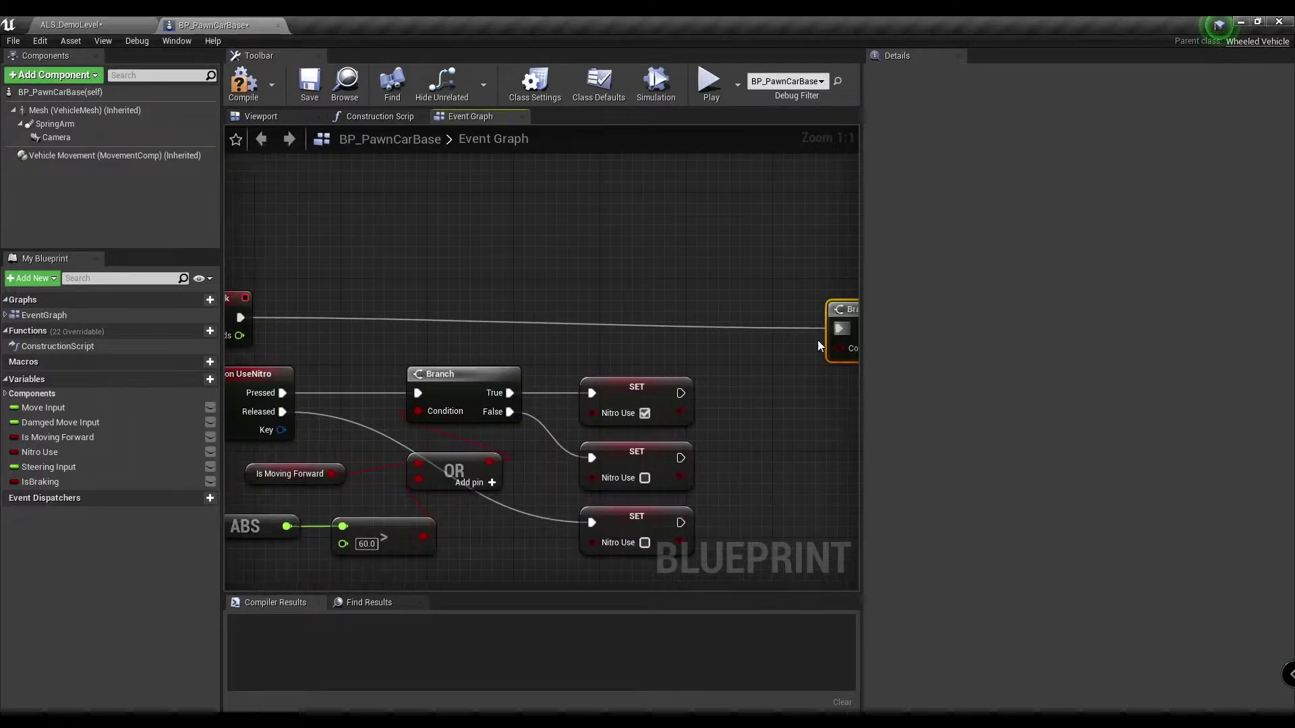
{"action": "scroll", "coordinate": [817, 340], "scroll_direction": "down", "scroll_amount": 1}
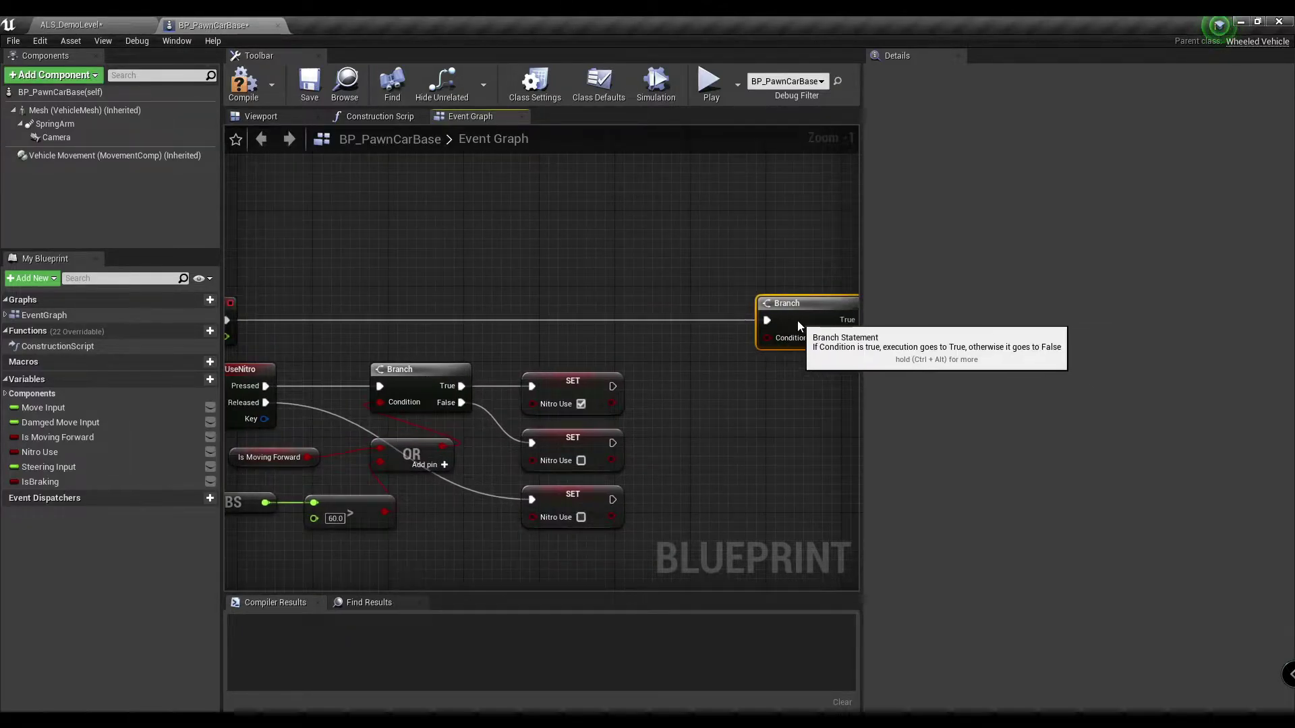
{"action": "scroll", "coordinate": [766, 341], "scroll_direction": "up", "scroll_amount": 1}
{"action": "right_click_drag", "start_coordinate": [766, 341], "coordinate": [615, 361]}
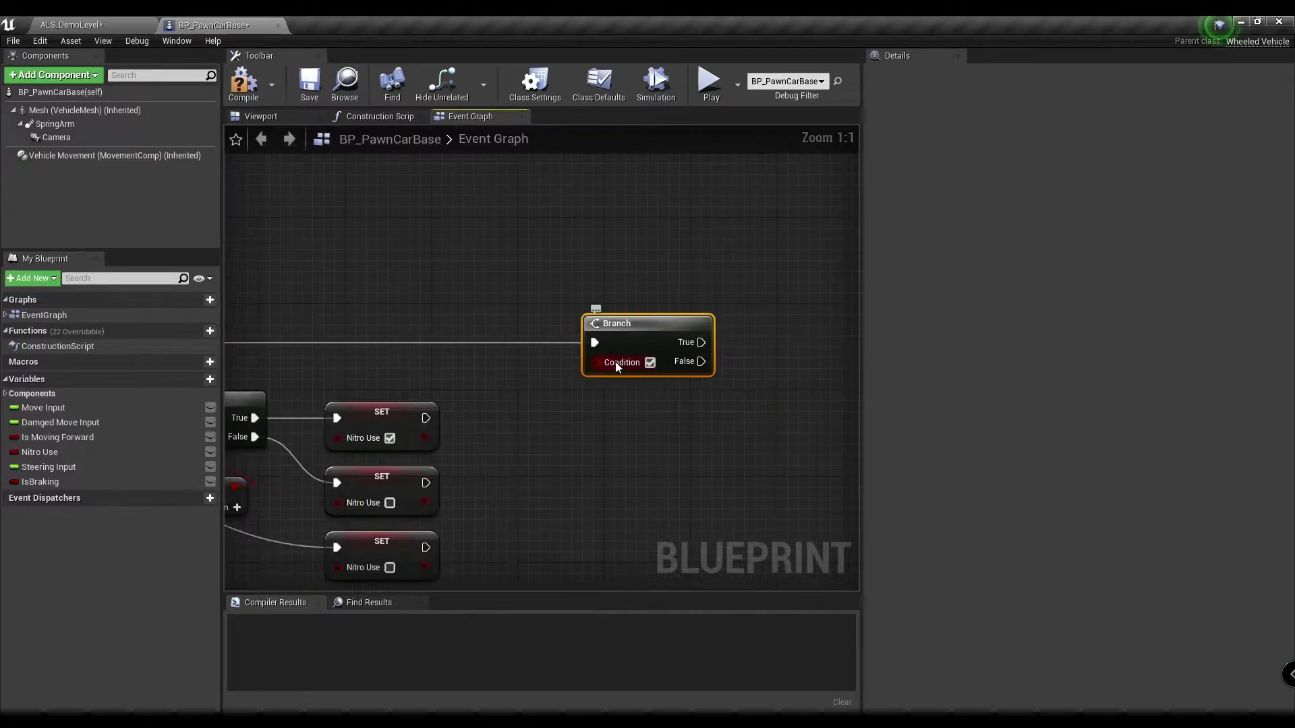
{"action": "left_click_drag", "start_coordinate": [585, 375], "coordinate": [672, 375]}
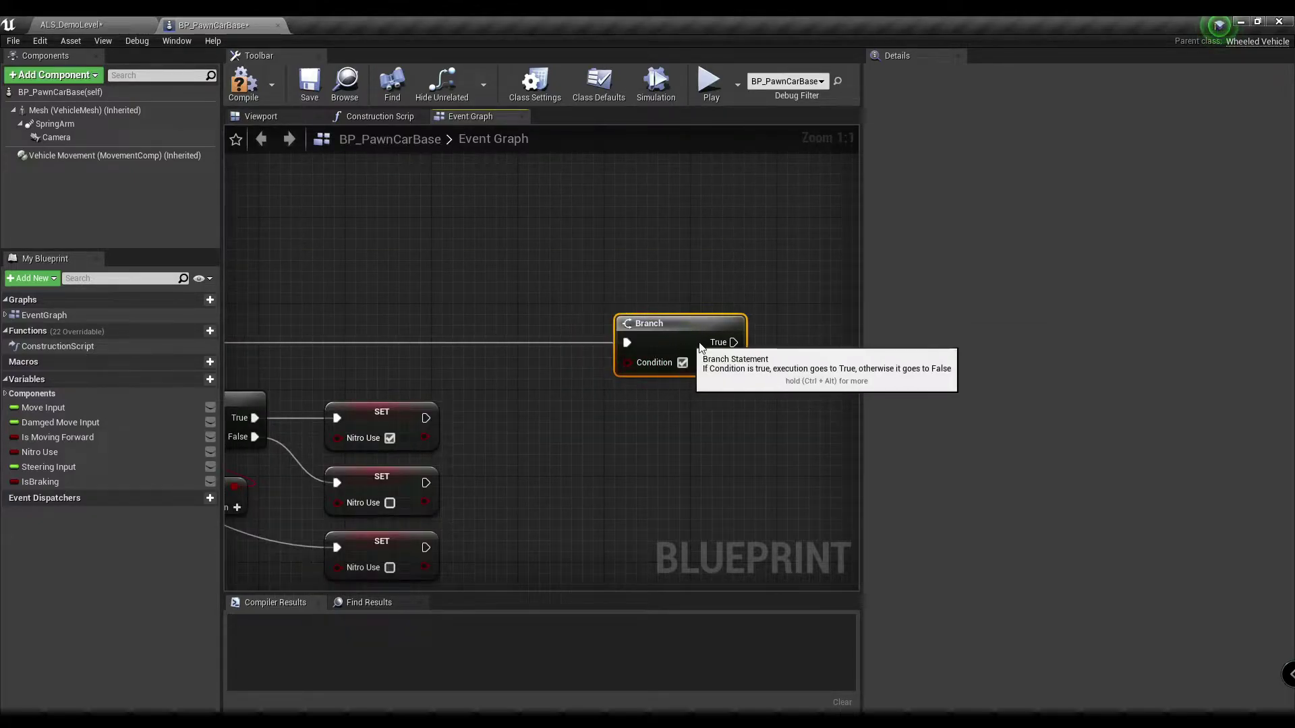
Create a Float variable NitroLevel, fixing its name typo, and drop a getter into the graph
{"action": "left_click", "coordinate": [195, 380]}
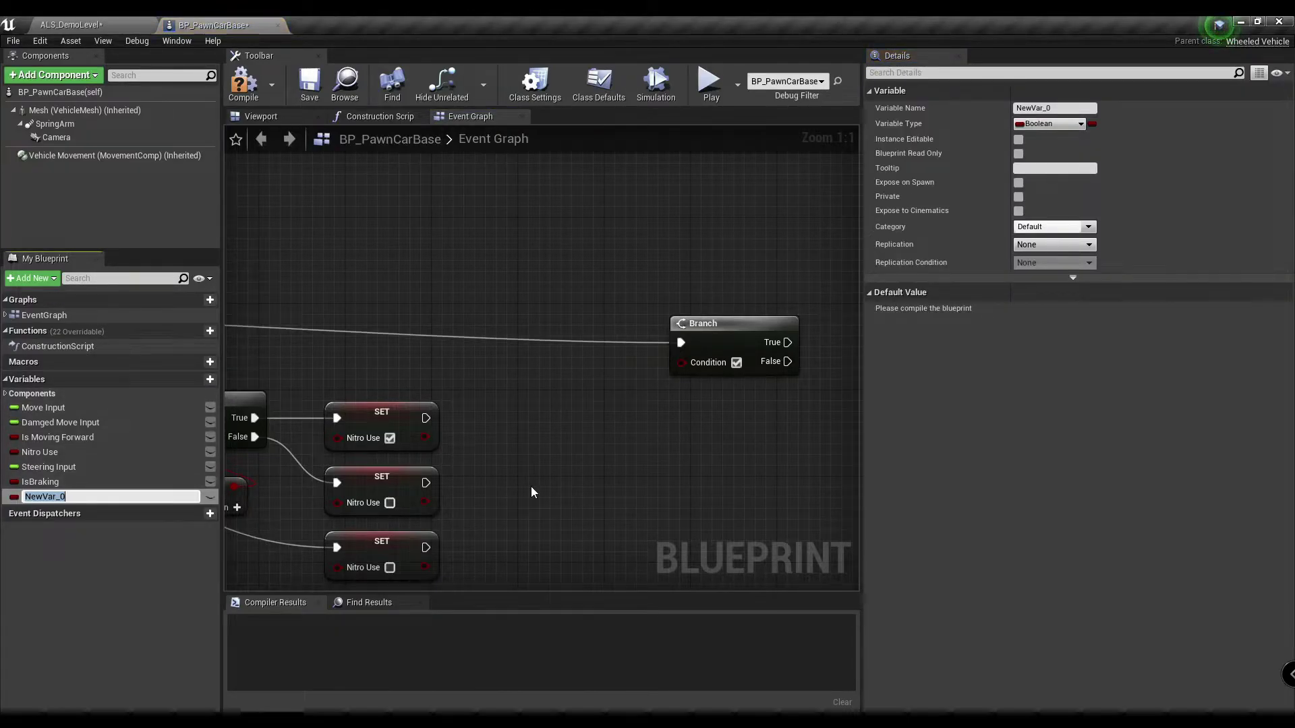
{"action": "type", "text": "NitroLvel"}
{"action": "key", "text": "Return"}
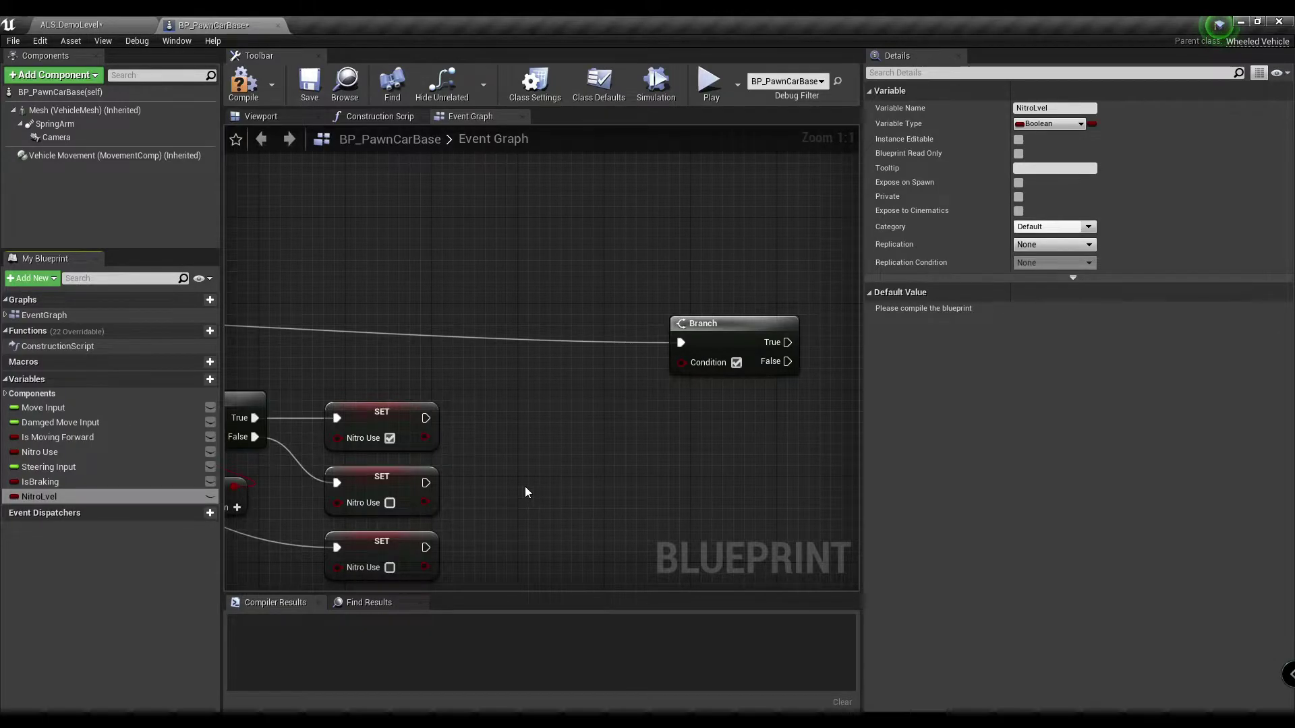
{"action": "left_click", "coordinate": [1079, 124]}
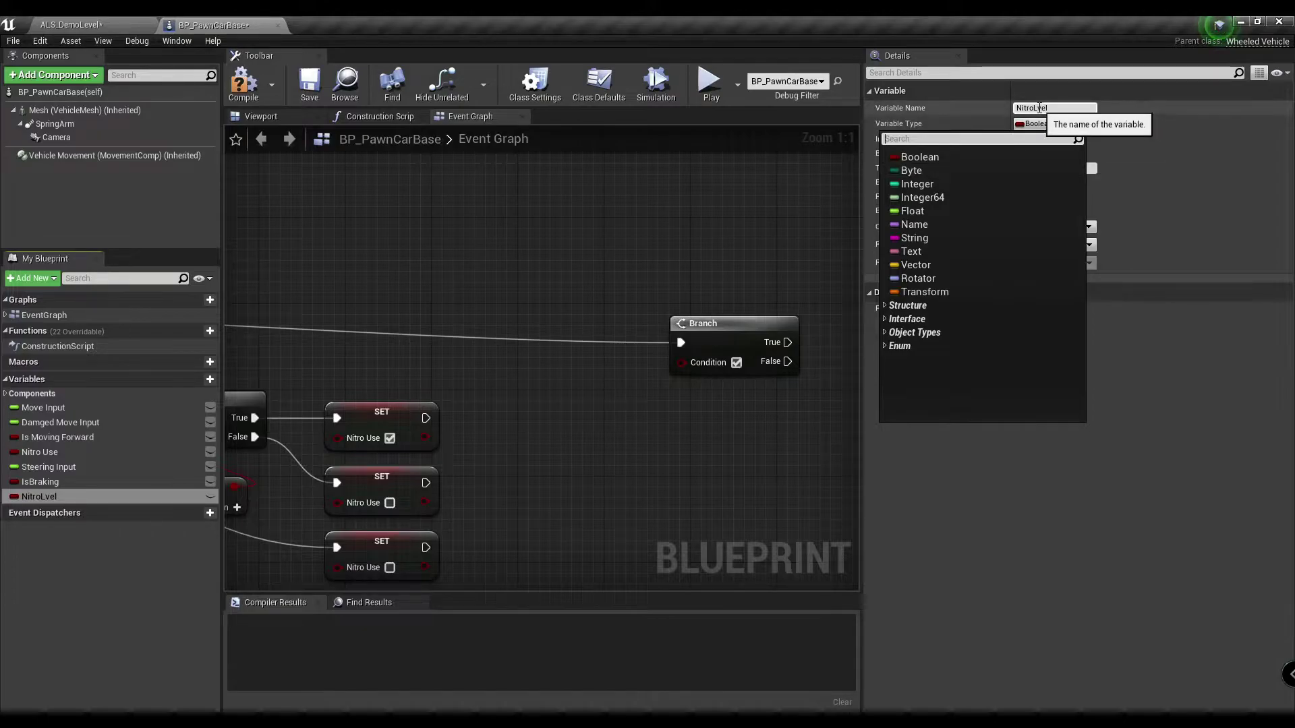
{"action": "left_click", "coordinate": [1036, 108]}
{"action": "type", "text": "e"}
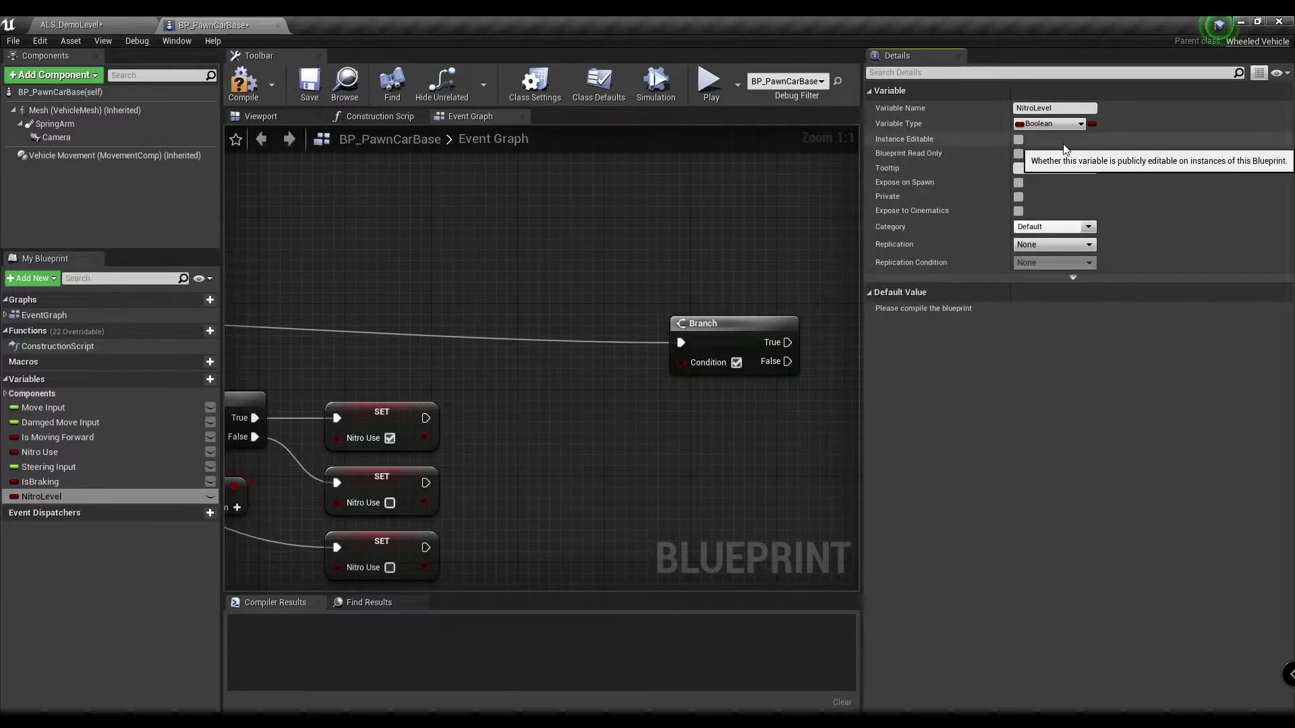
{"action": "left_click", "coordinate": [1053, 125]}
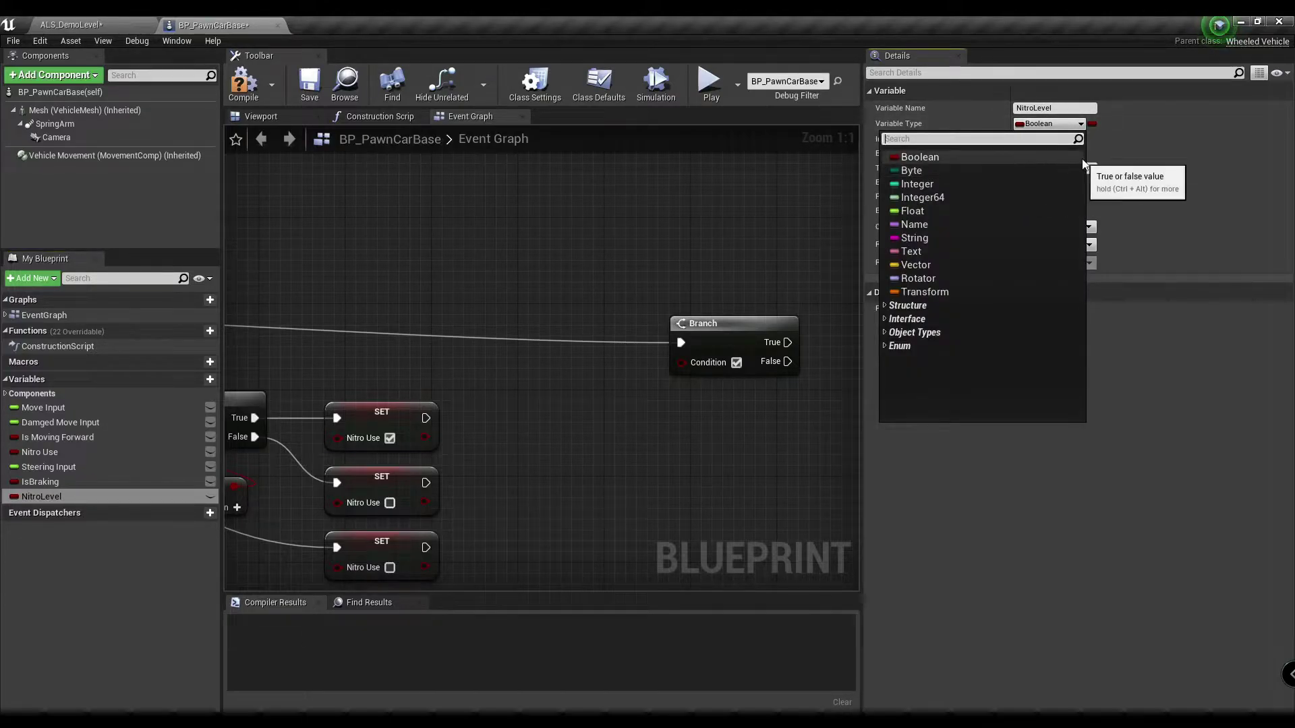
{"action": "key", "text": "Escape"}
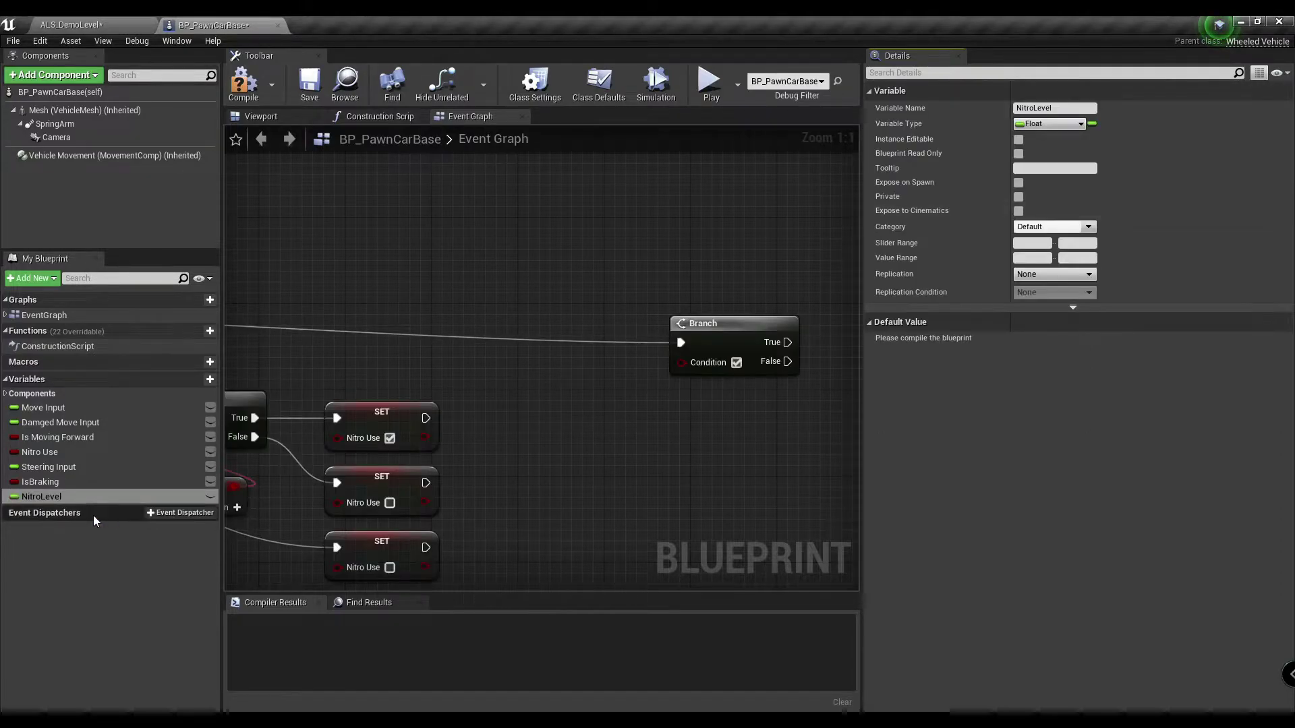
{"action": "mouse_move", "coordinate": [71, 497]}
{"action": "left_mouse_down"}
{"action": "mouse_move", "coordinate": [489, 383]}
{"action": "mouse_move", "coordinate": [610, 423]}
{"action": "left_mouse_up"}
Add a float Equal node checking Nitro Level against 0.0
{"action": "left_click", "coordinate": [530, 396]}
{"action": "type", "text": "=="}
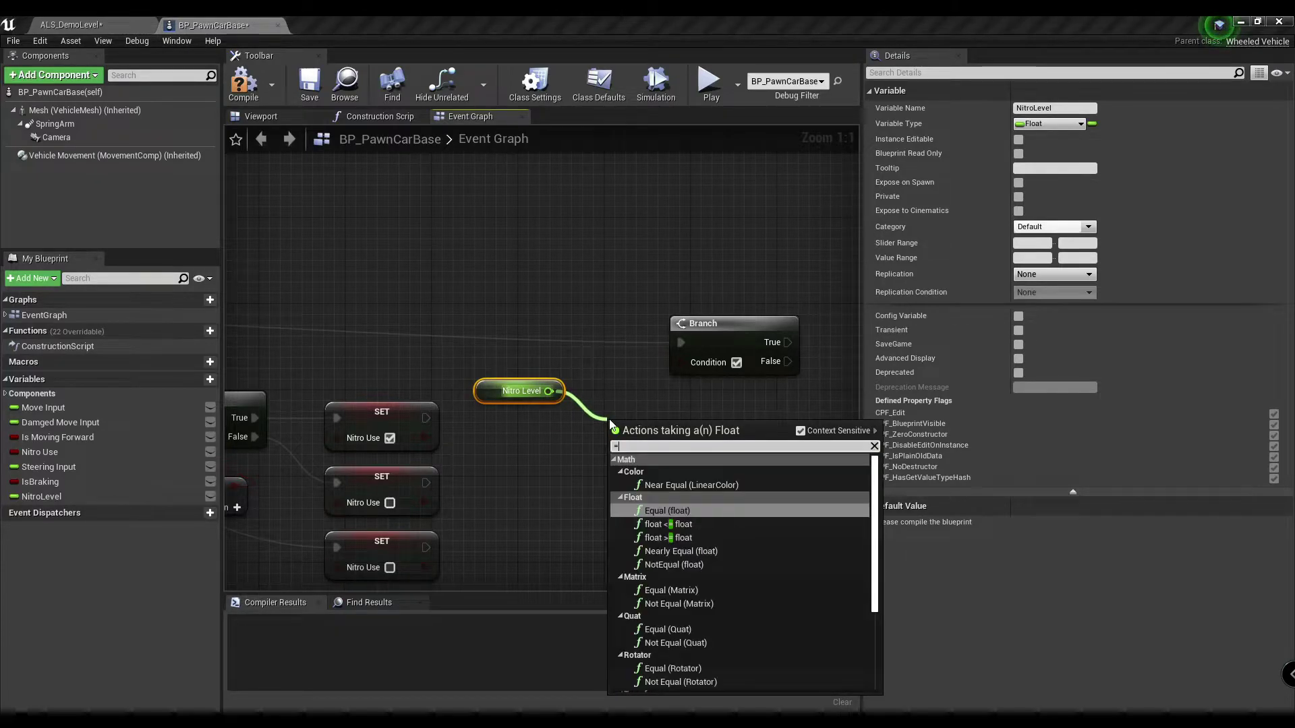
{"action": "left_click", "coordinate": [699, 514]}
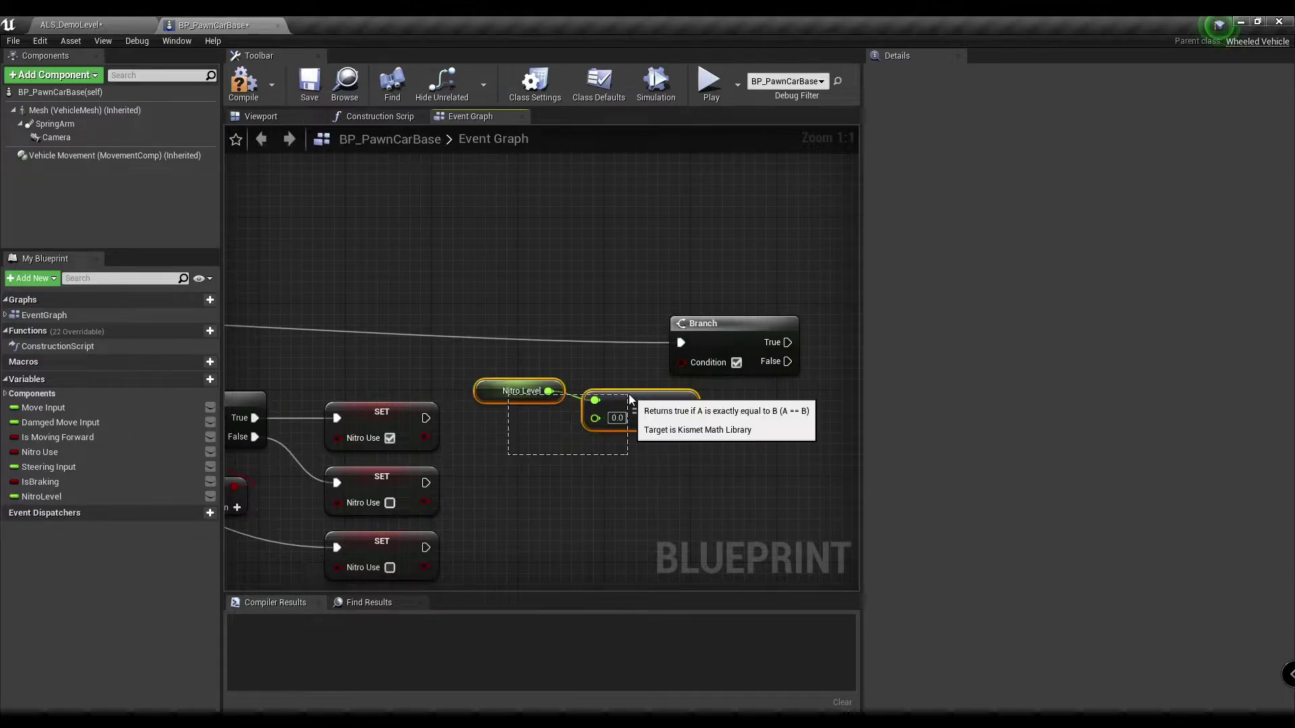
{"action": "left_click_drag", "start_coordinate": [520, 392], "coordinate": [519, 400]}
{"action": "left_click_drag", "start_coordinate": [699, 357], "coordinate": [707, 360]}
Wire the equality into the tick Branch's Condition and set Nitro Use off on True
{"action": "scroll", "coordinate": [709, 357], "scroll_direction": "down", "scroll_amount": 2}
{"action": "scroll", "coordinate": [674, 377], "scroll_direction": "up", "scroll_amount": 2}
{"action": "left_click", "coordinate": [650, 433]}
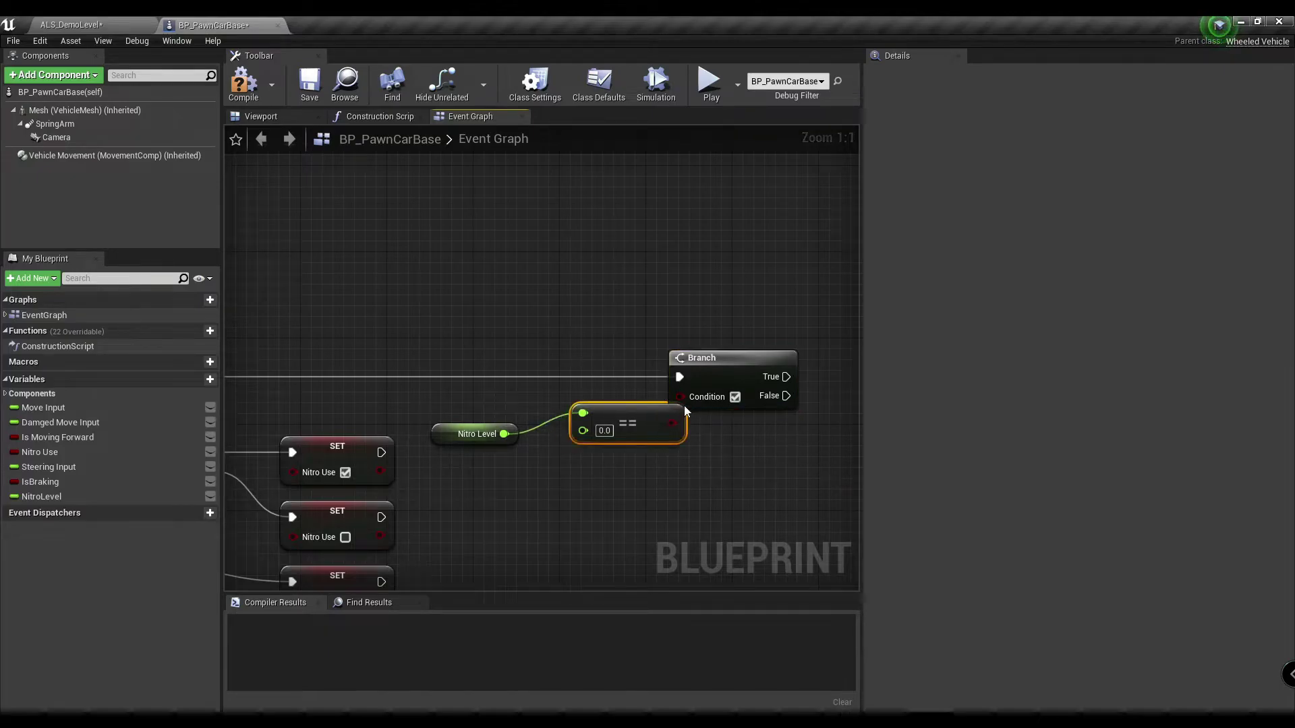
{"action": "left_click_drag", "start_coordinate": [645, 442], "coordinate": [681, 398]}
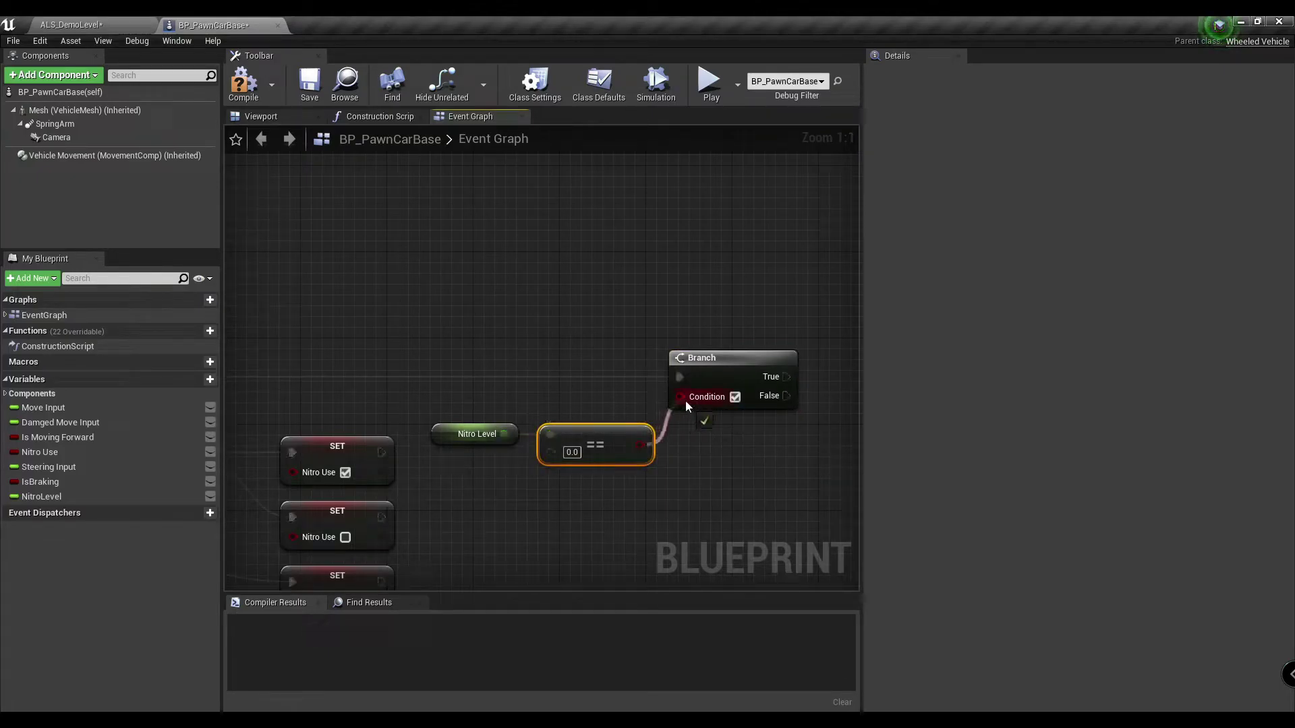
{"action": "right_click_drag", "start_coordinate": [685, 400], "coordinate": [482, 408]}
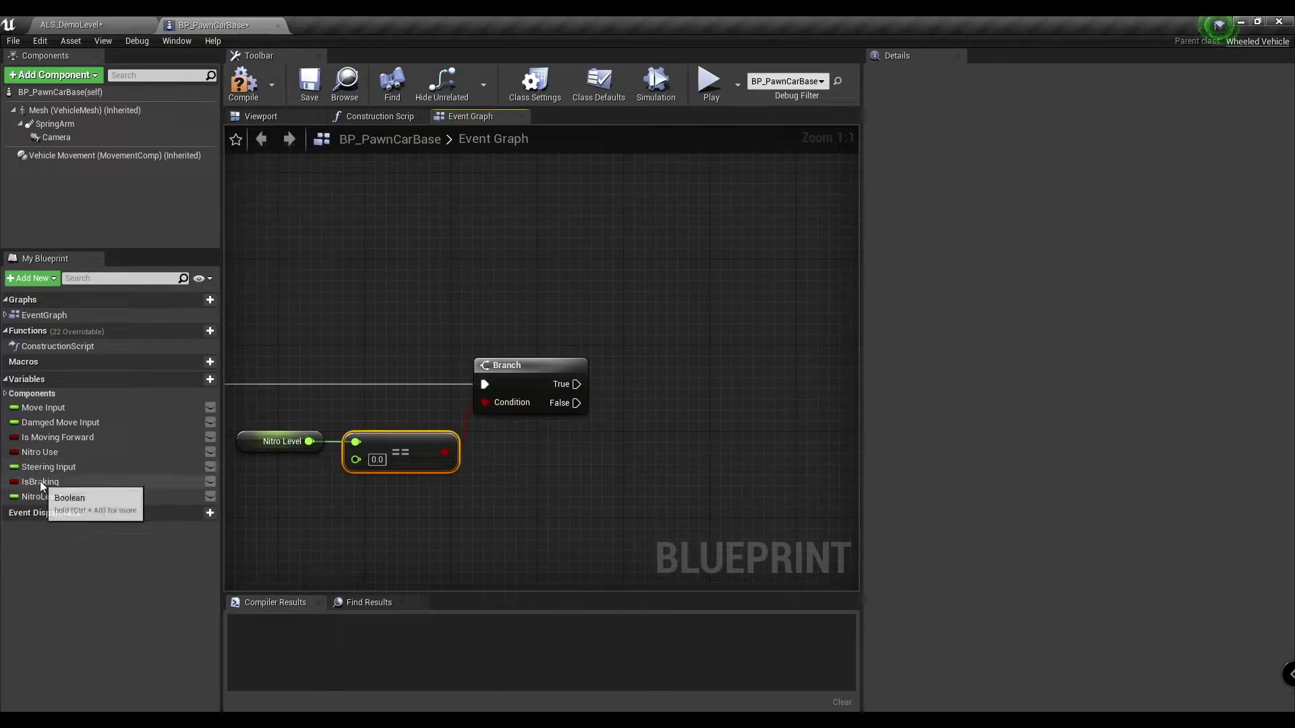
{"action": "left_click_drag", "start_coordinate": [40, 452], "coordinate": [594, 393], "text": "alt"}
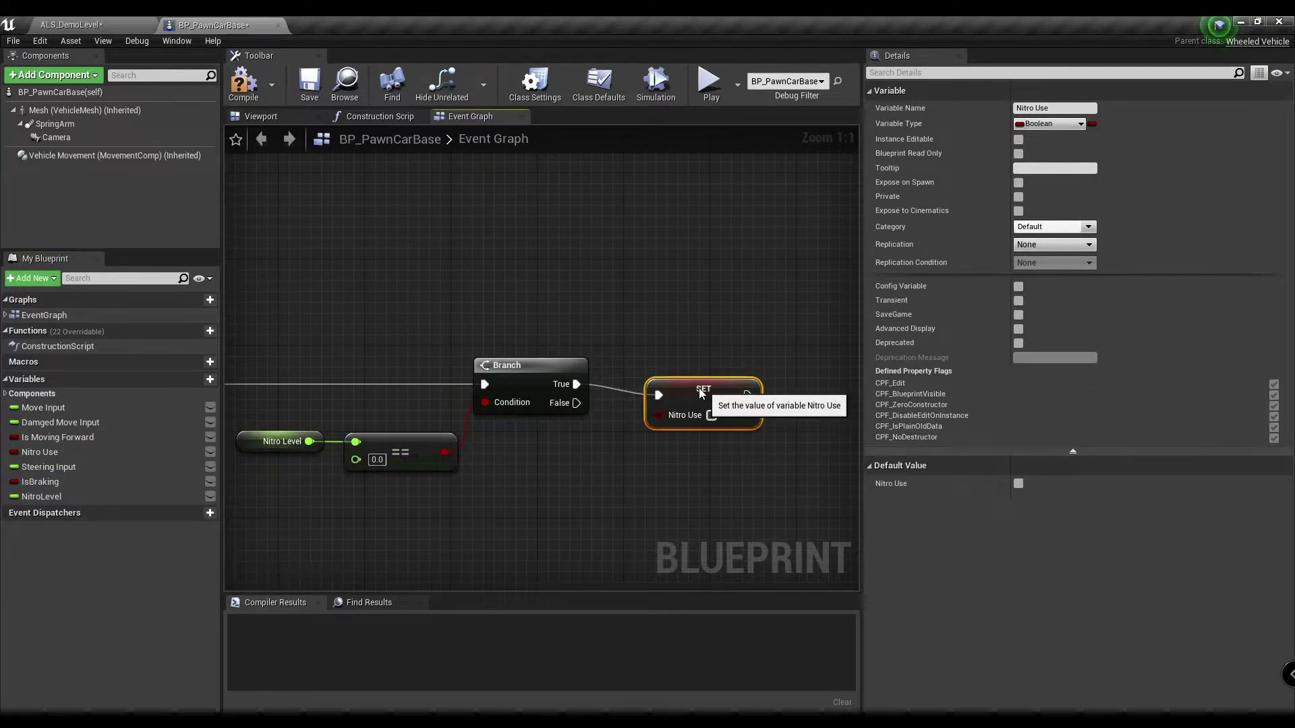
{"action": "right_click_drag", "start_coordinate": [529, 489], "coordinate": [650, 451]}
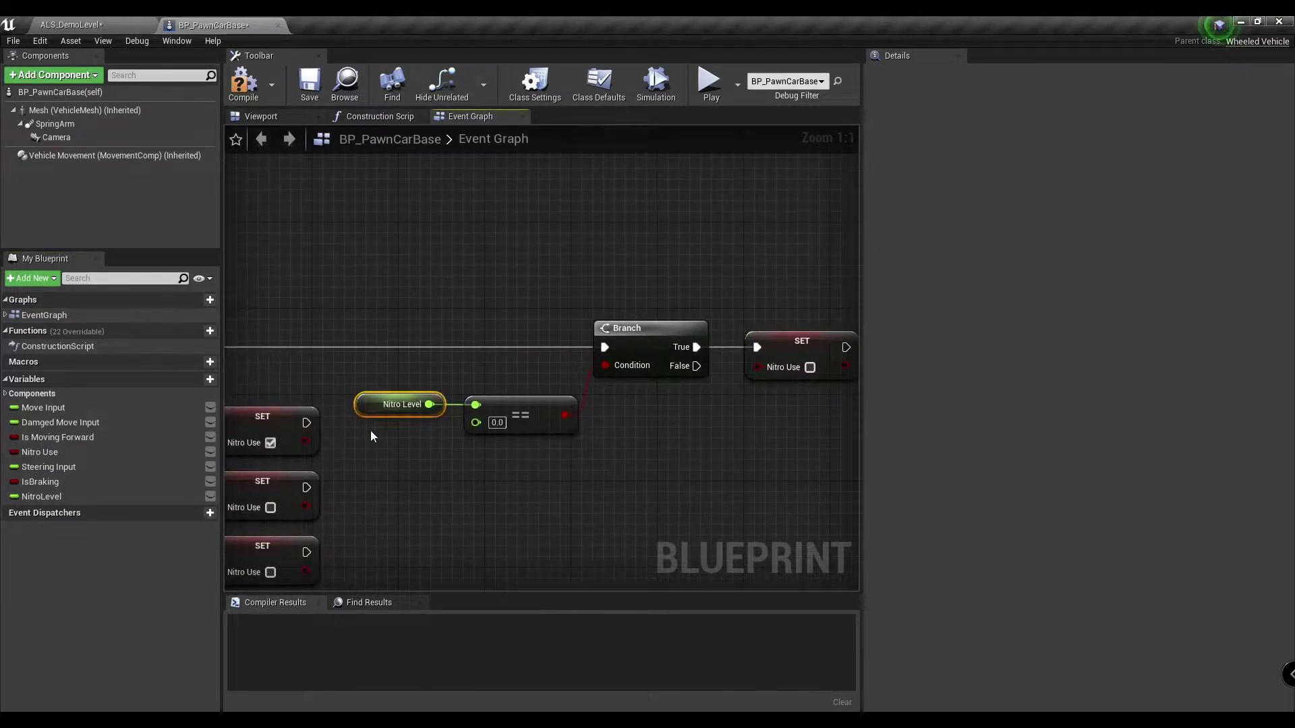
Make NitroLevel Instance Editable with a default value of 100
{"action": "left_click", "coordinate": [243, 84]}
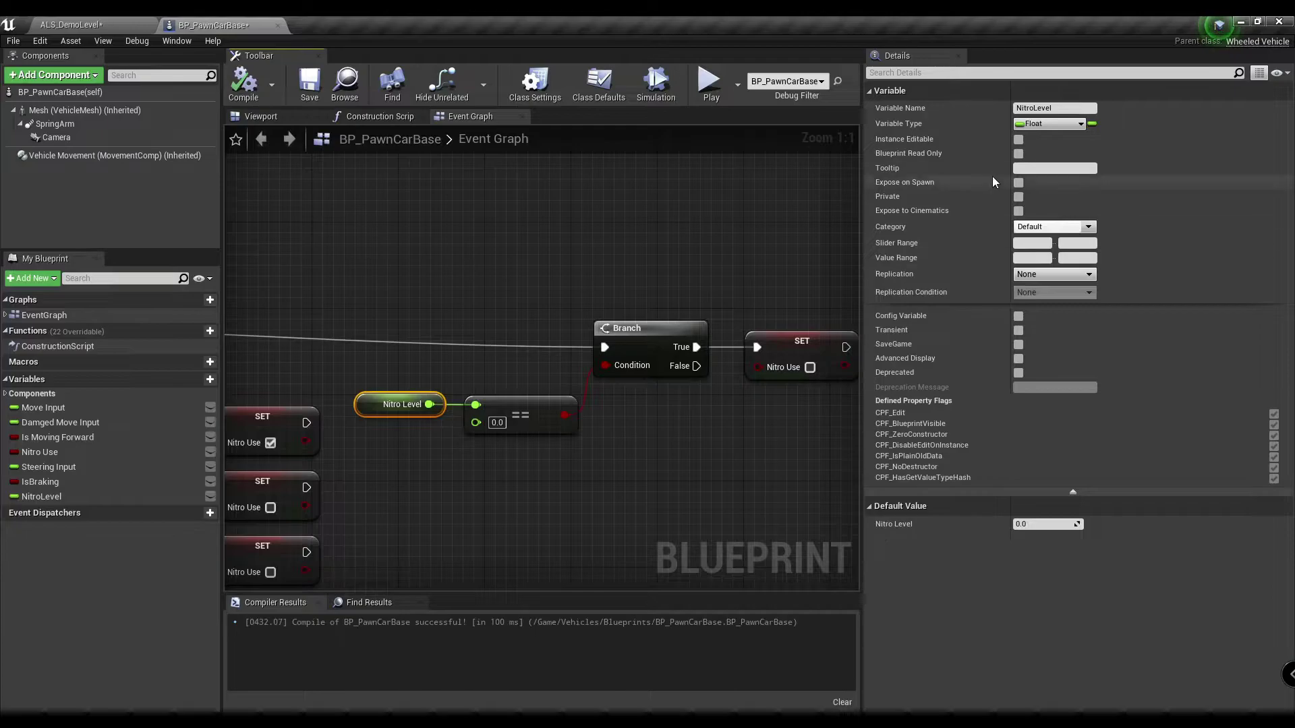
{"action": "left_click", "coordinate": [1018, 139]}
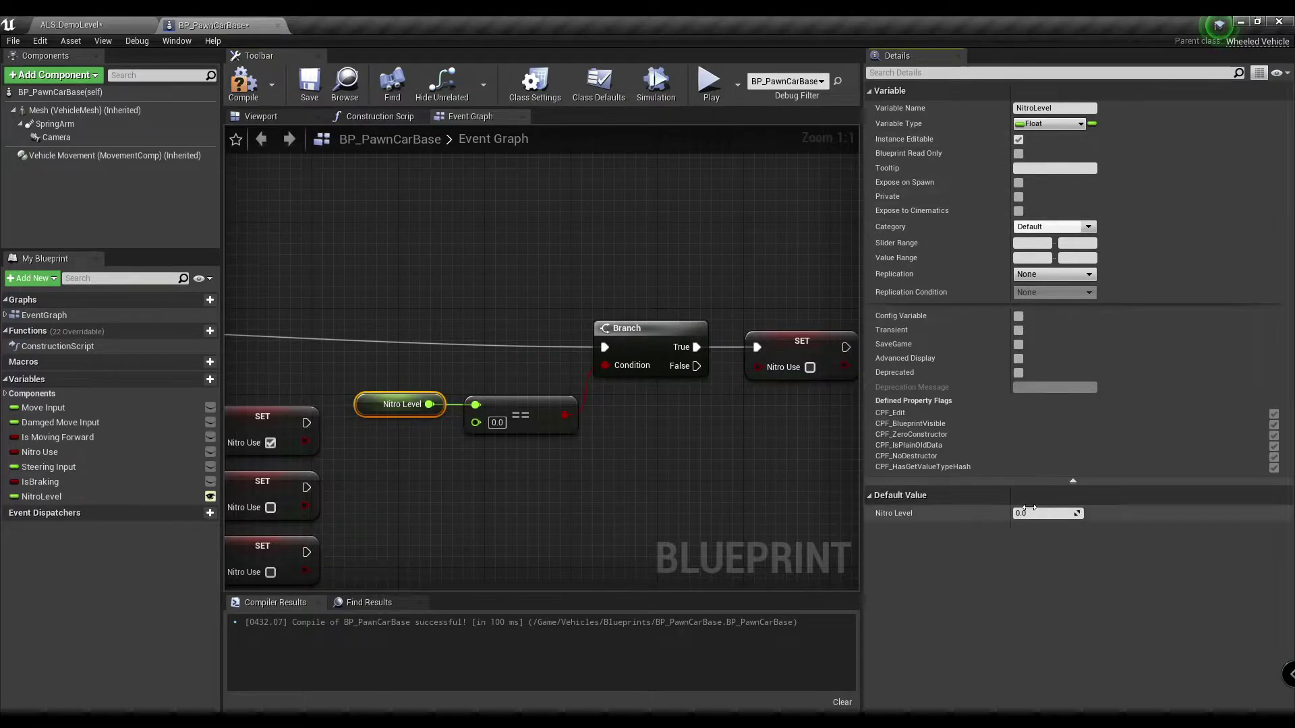
{"action": "type", "text": "100"}
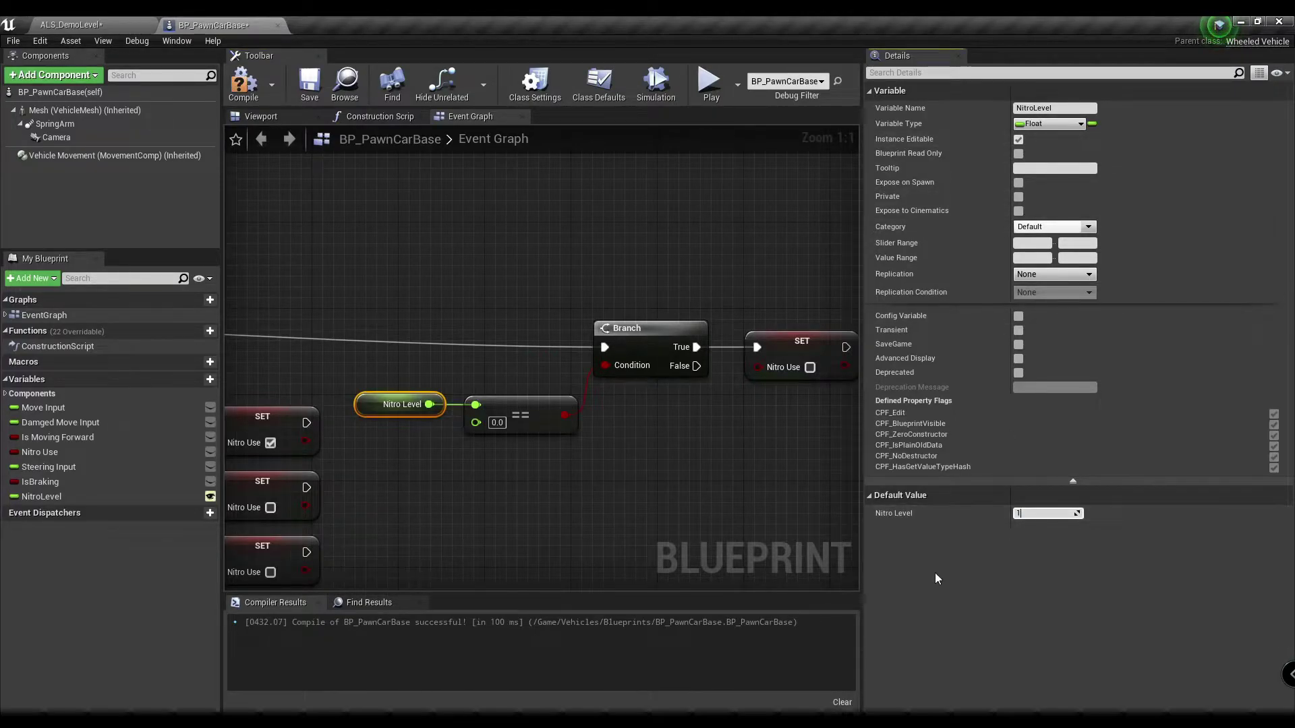
{"action": "key", "text": "Return"}
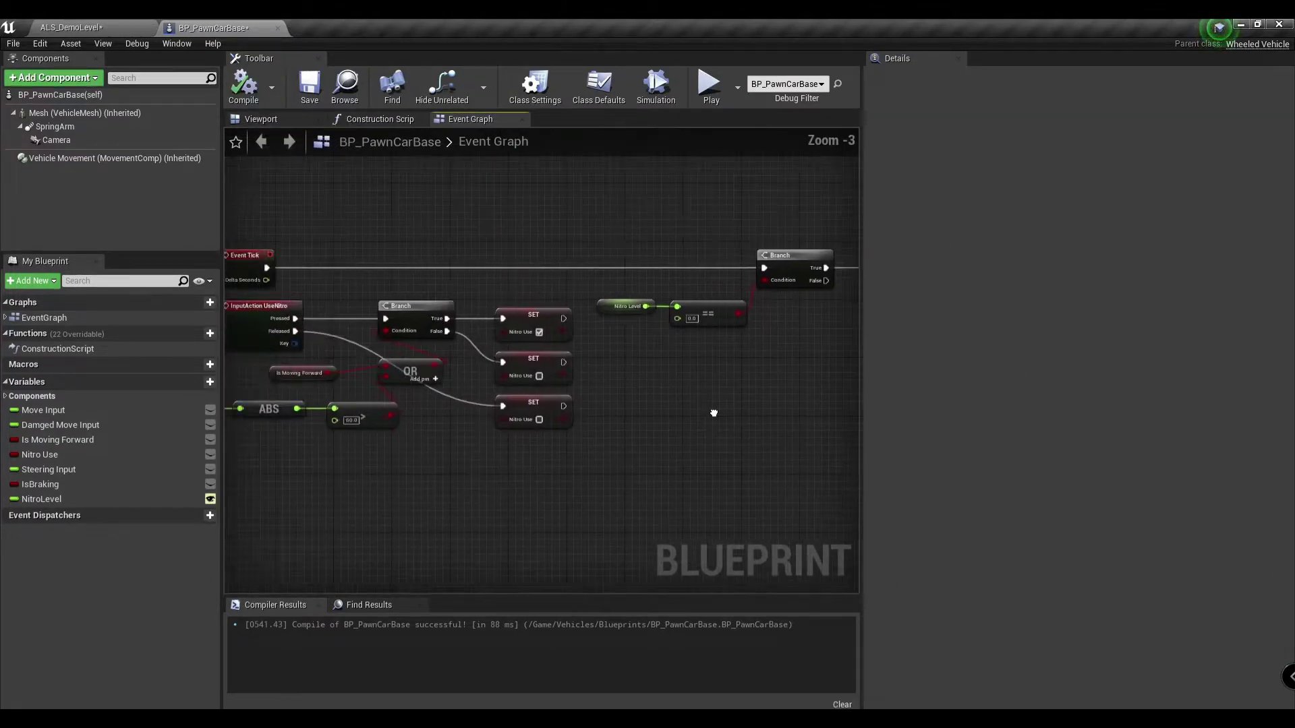
{"action": "mouse_move", "coordinate": [713, 412]}
{"action": "right_mouse_down"}
{"action": "mouse_move", "coordinate": [799, 419]}
{"action": "mouse_move", "coordinate": [534, 407]}
{"action": "mouse_move", "coordinate": [422, 365]}
{"action": "right_mouse_up"}
Add a Get World Delta Seconds node and place it below the SET Nitro Use nodes
{"action": "scroll", "coordinate": [510, 411], "scroll_direction": "up", "scroll_amount": 2}
{"action": "right_click", "coordinate": [423, 366]}
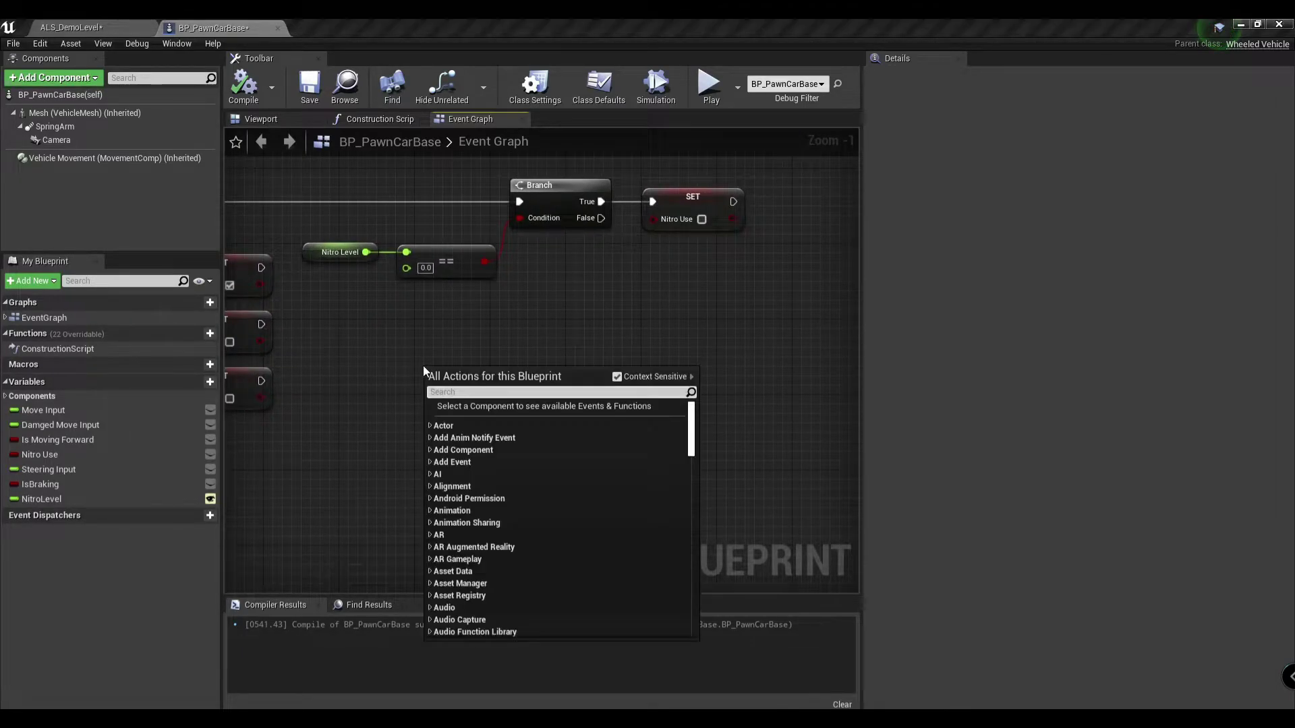
{"action": "scroll", "coordinate": [423, 366], "scroll_direction": "up", "scroll_amount": 1}
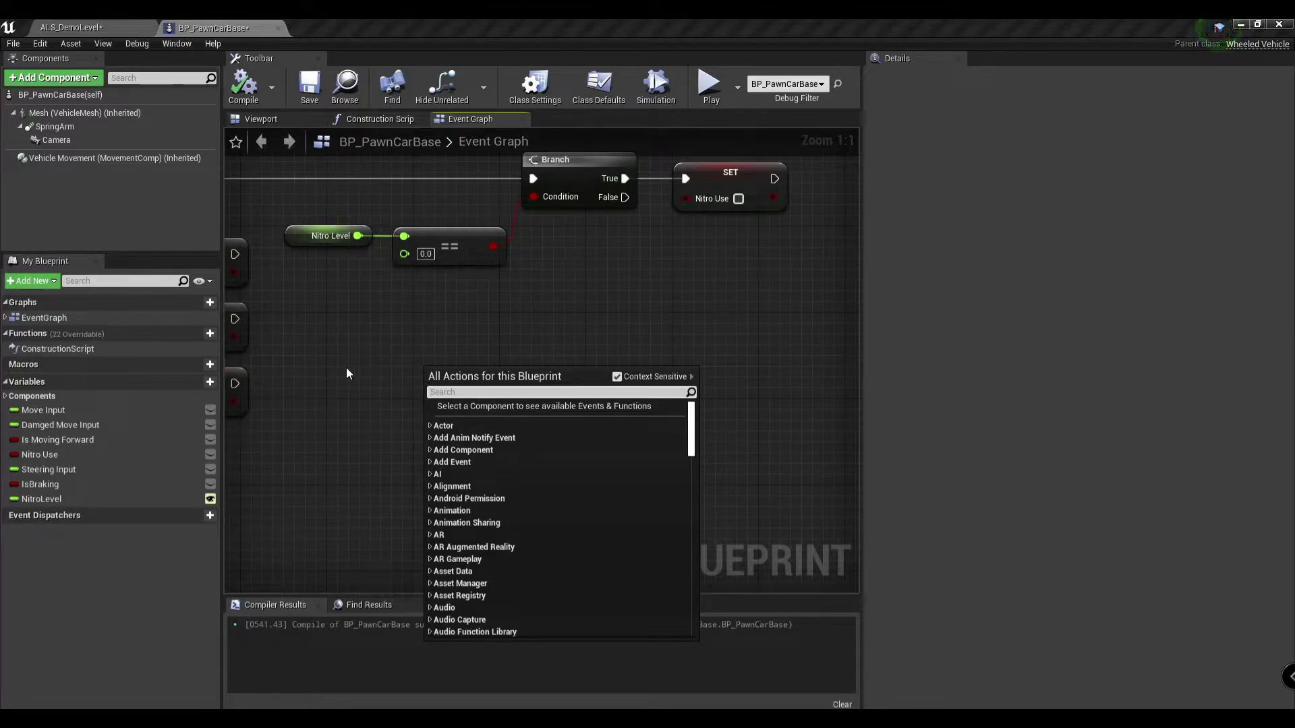
{"action": "type", "text": "get word"}
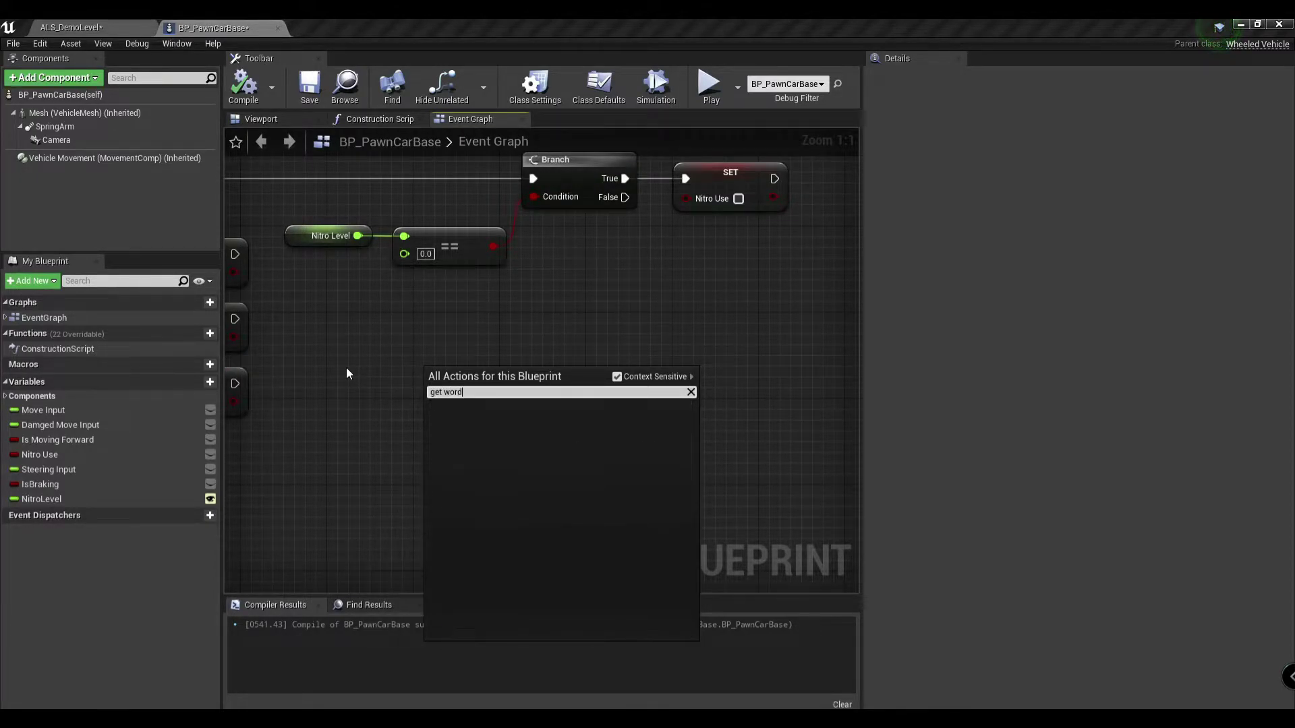
{"action": "key", "text": "BackSpace"}
{"action": "type", "text": "ld"}
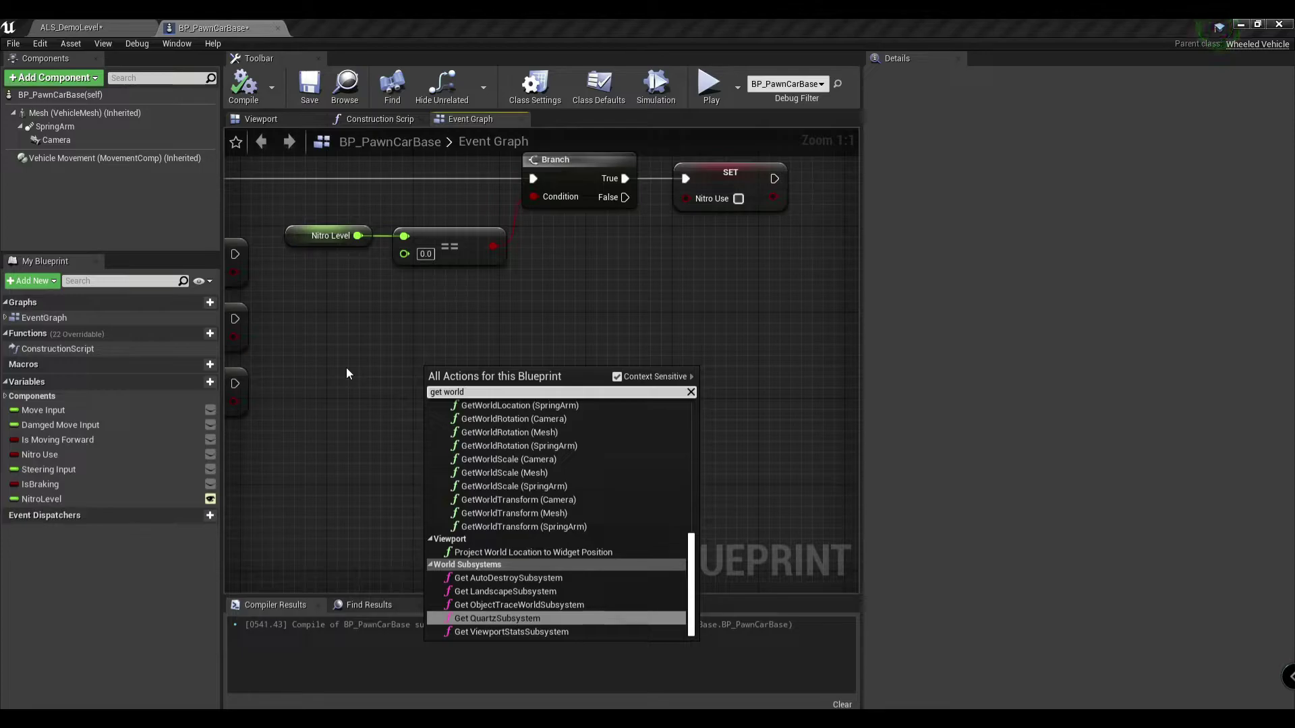
{"action": "type", "text": " de"}
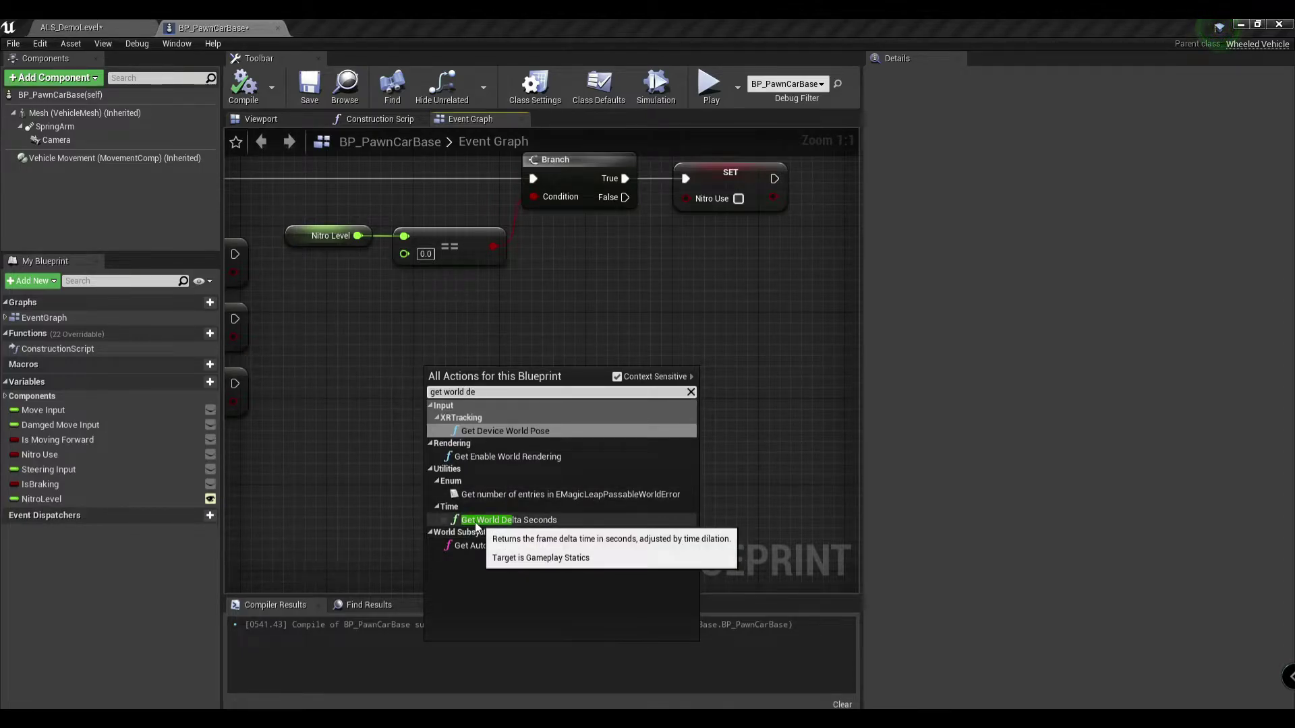
{"action": "left_click", "coordinate": [600, 520]}
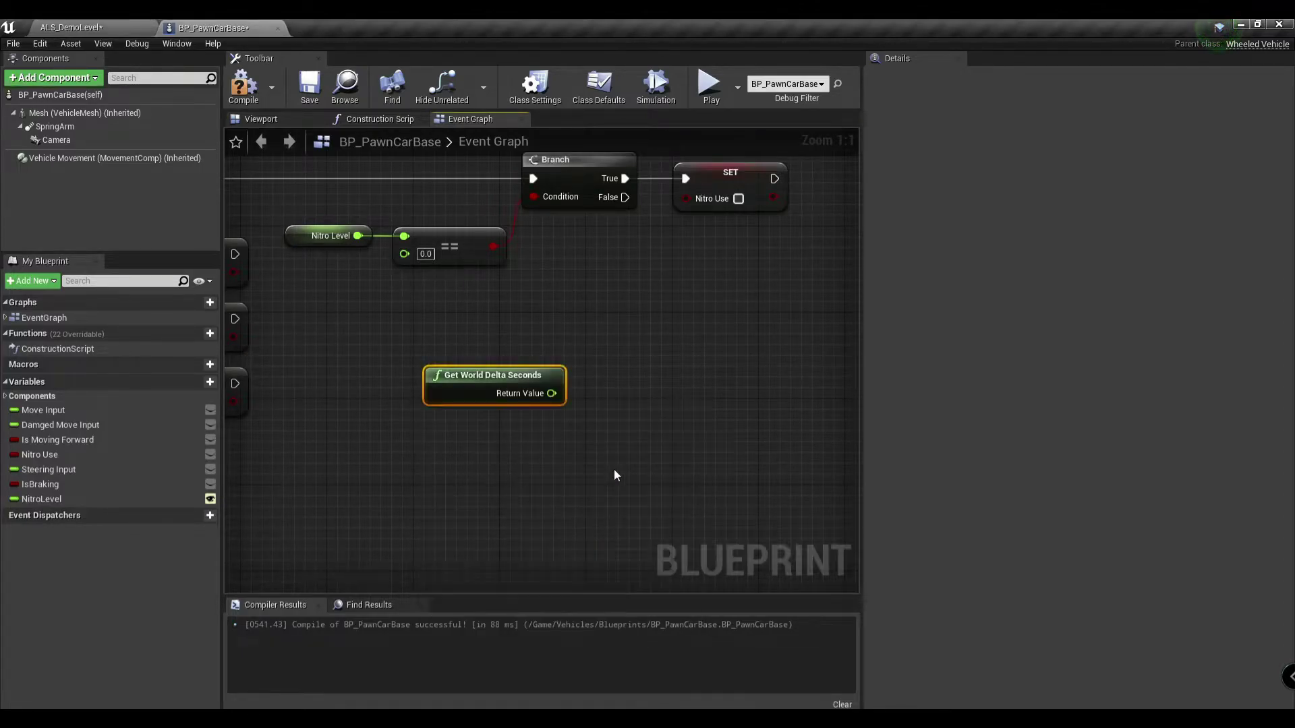
{"action": "right_click_drag", "start_coordinate": [614, 475], "coordinate": [840, 496]}
{"action": "left_click_drag", "start_coordinate": [715, 430], "coordinate": [629, 462]}
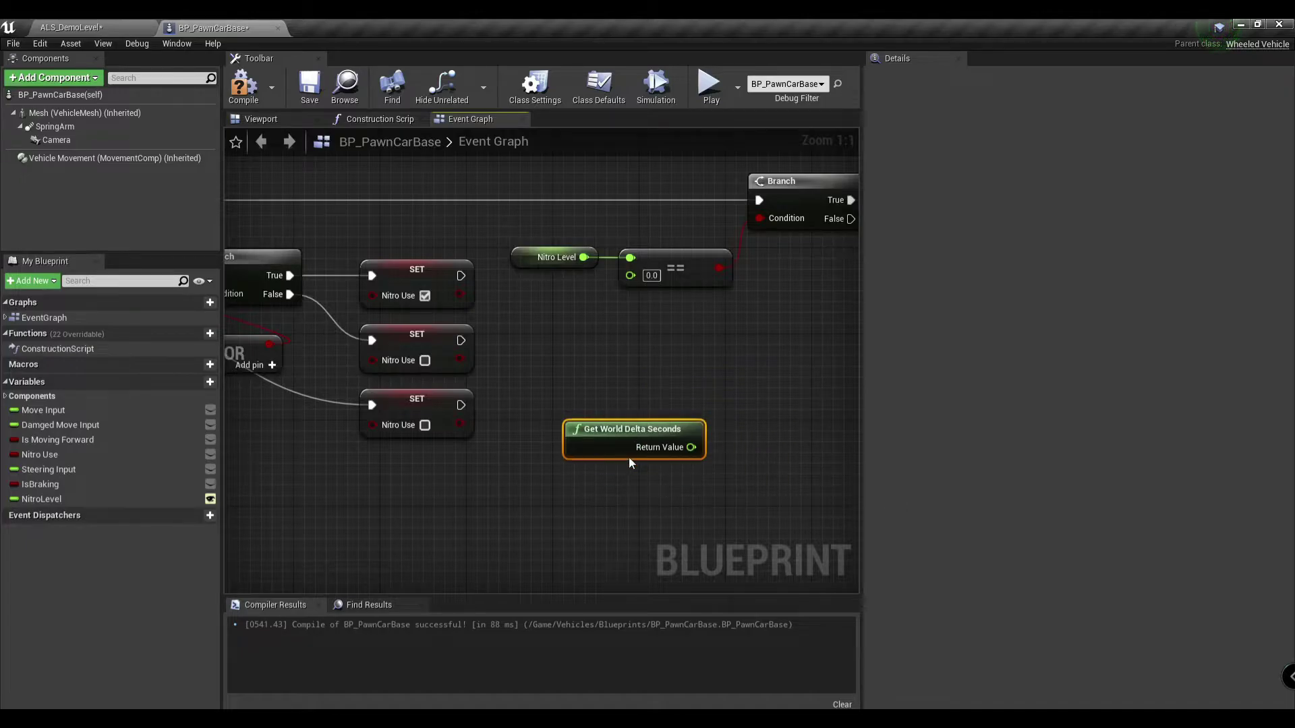
{"action": "left_click", "coordinate": [712, 468]}
{"action": "mouse_move", "coordinate": [712, 468]}
{"action": "right_mouse_down"}
{"action": "mouse_move", "coordinate": [596, 413]}
{"action": "mouse_move", "coordinate": [430, 391]}
{"action": "right_mouse_up"}
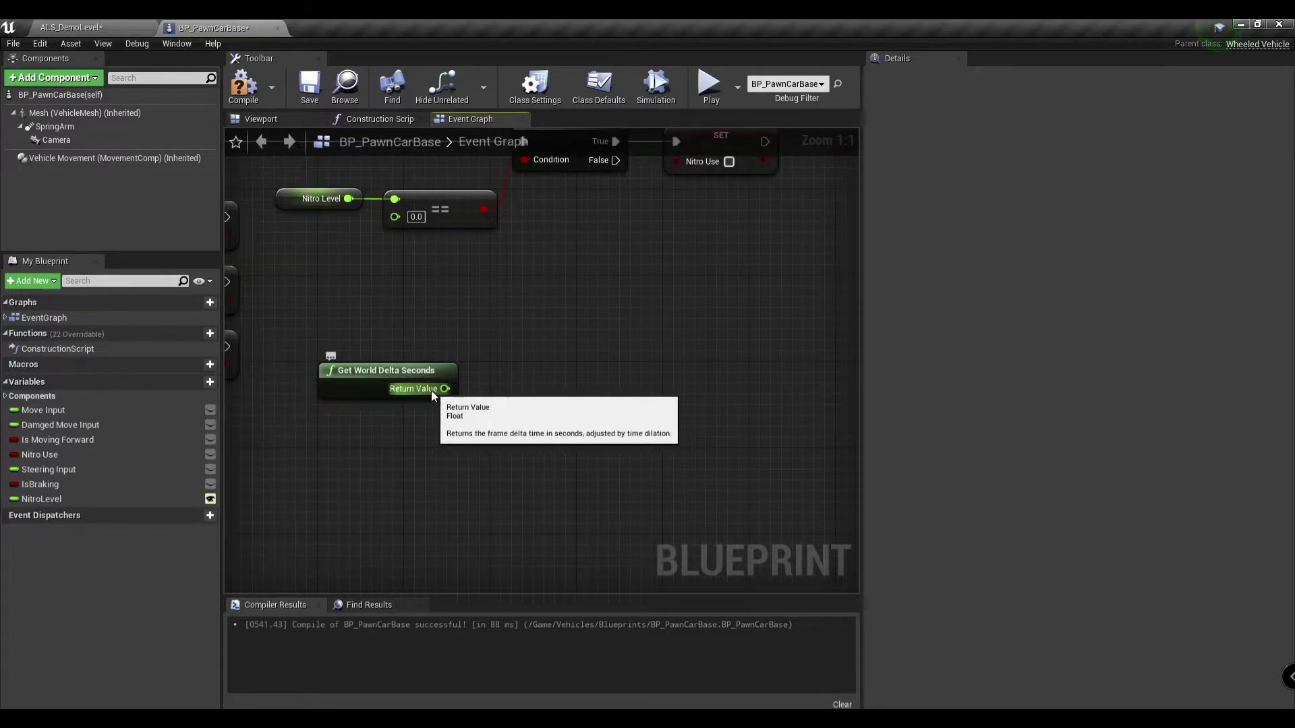
Add two float multiply nodes off Get World Delta Seconds, with multipliers 60.0 and 20.0
{"action": "left_click_drag", "start_coordinate": [431, 391], "coordinate": [487, 390]}
{"action": "type", "text": "*"}
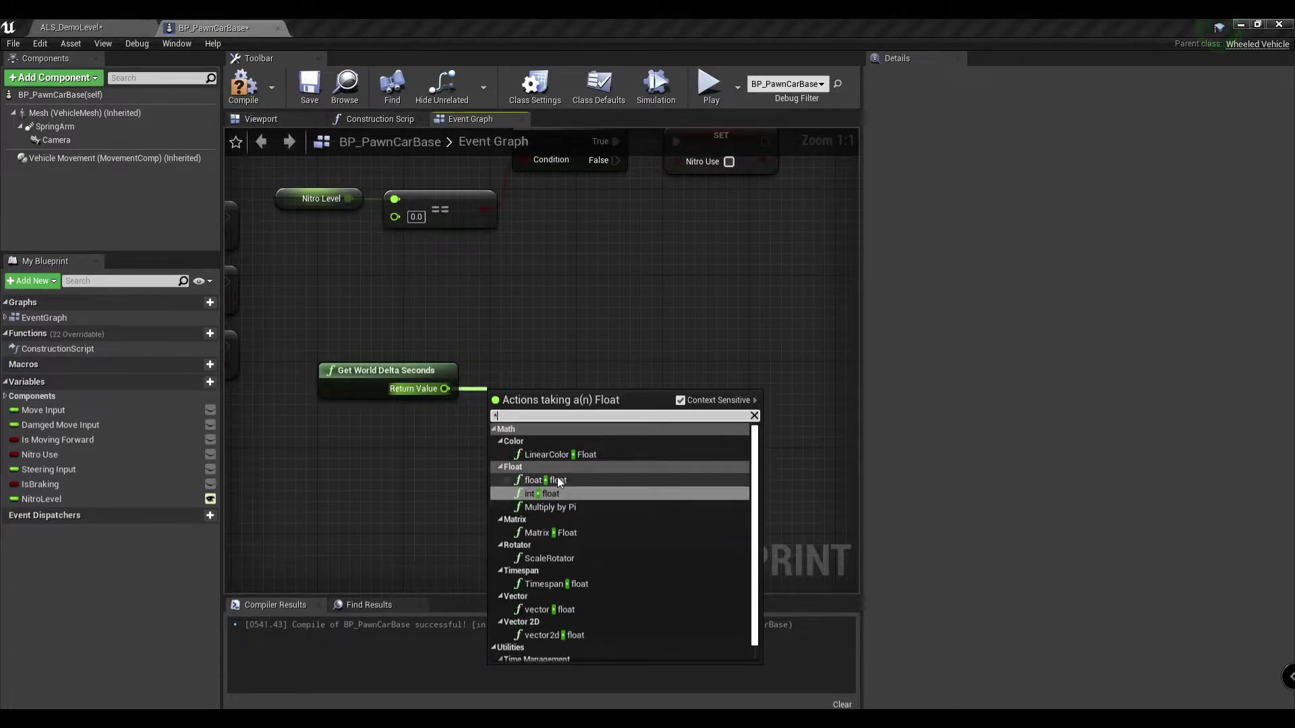
{"action": "left_click", "coordinate": [558, 481]}
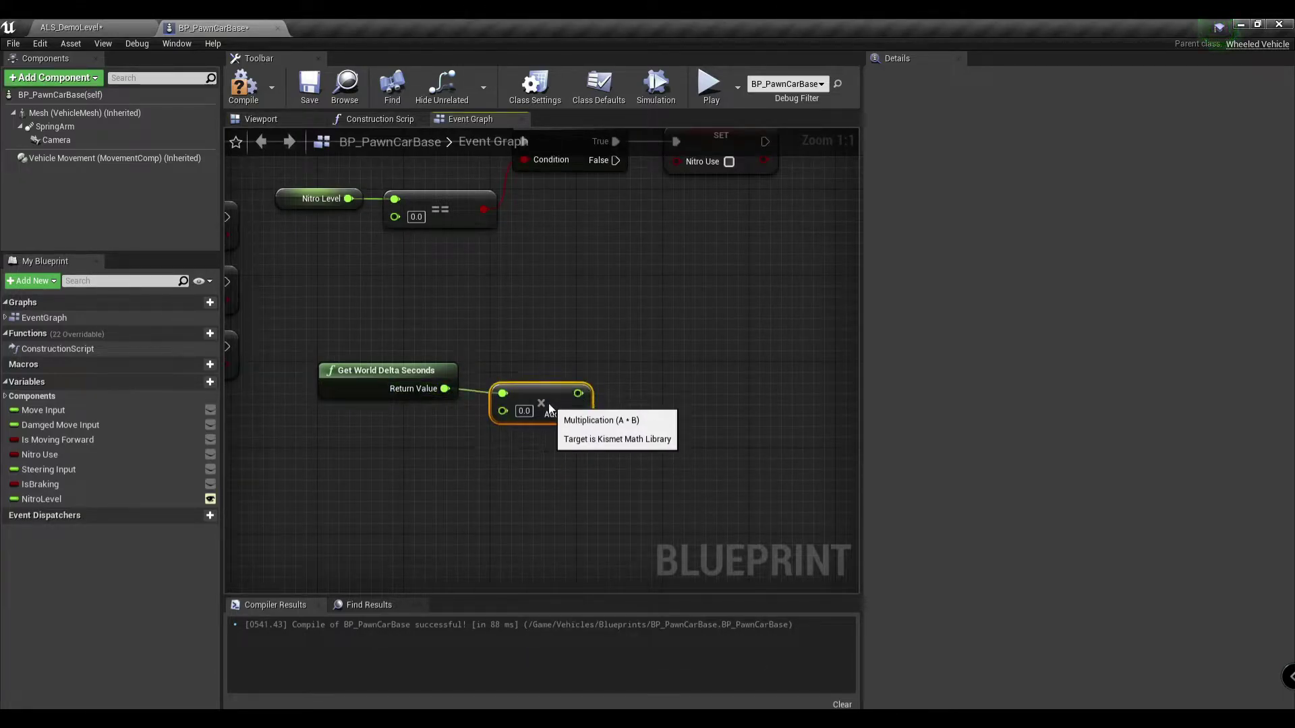
{"action": "key", "text": "ctrl+c"}
{"action": "key", "text": "ctrl+v"}
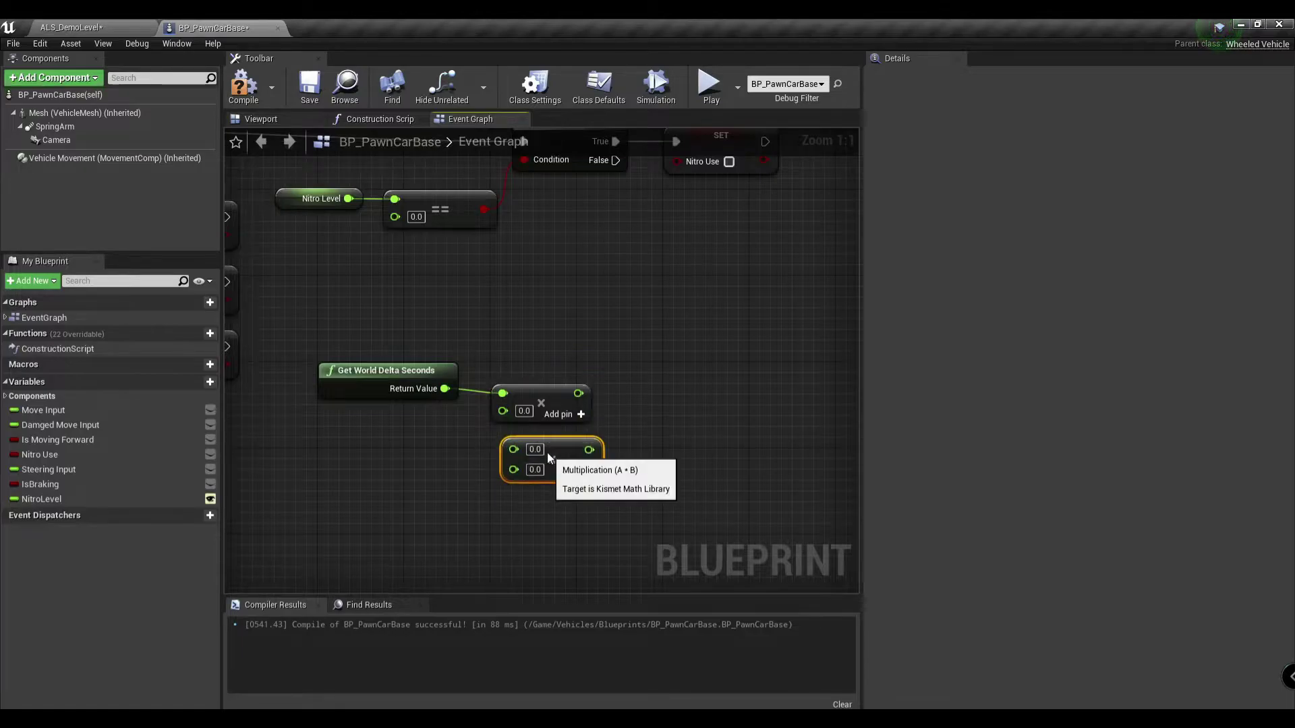
{"action": "left_click_drag", "start_coordinate": [548, 452], "coordinate": [542, 452]}
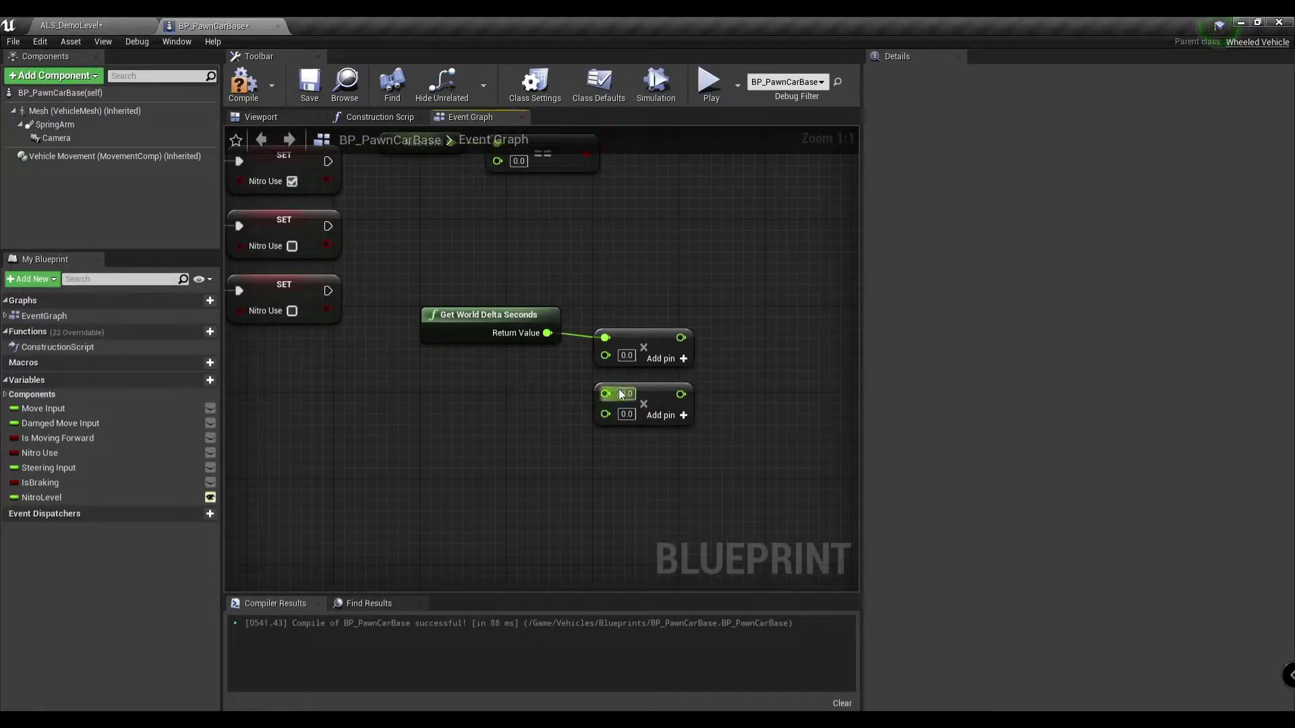
{"action": "left_click_drag", "start_coordinate": [605, 393], "coordinate": [547, 332]}
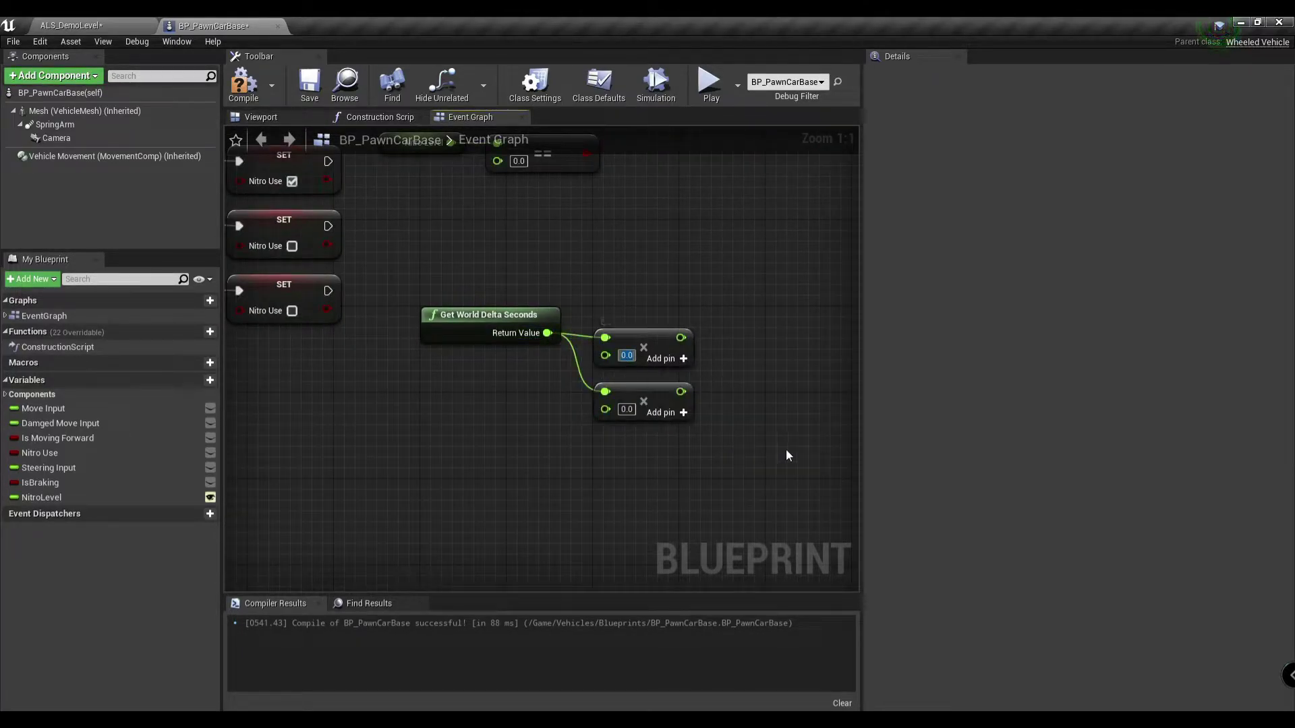
{"action": "type", "text": "60"}
{"action": "key", "text": "Return"}
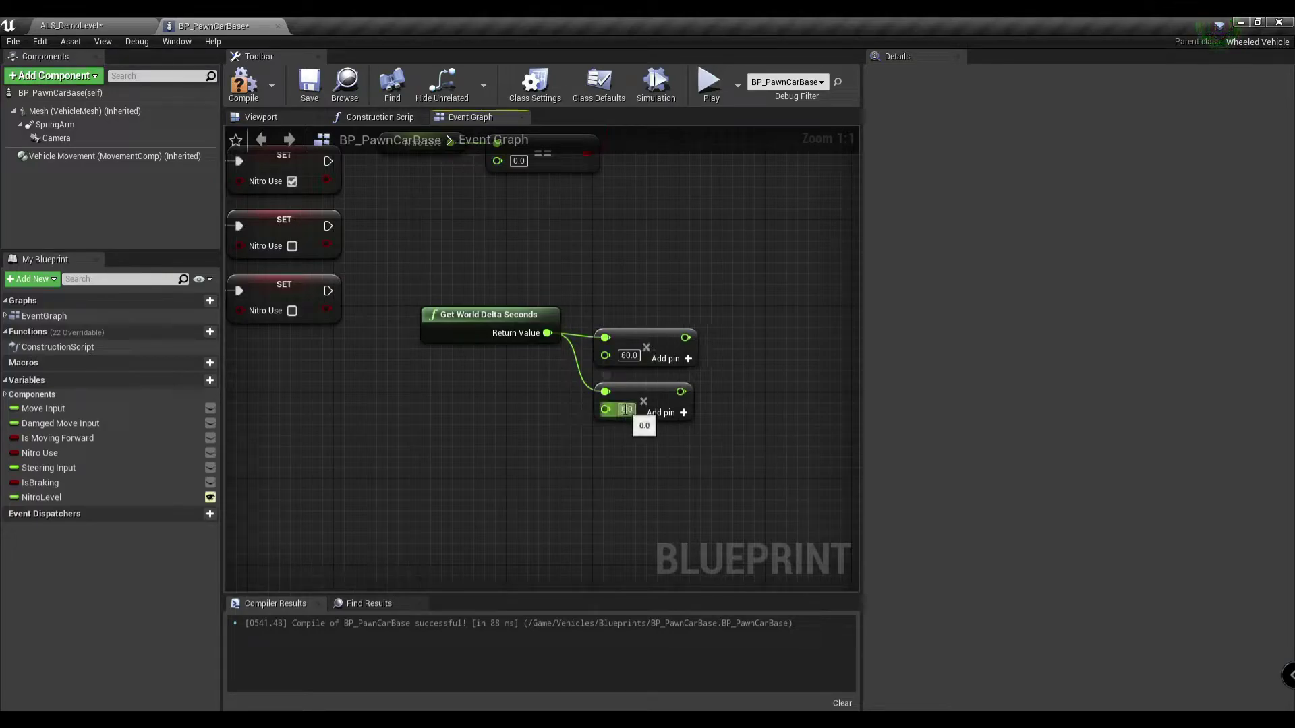
{"action": "left_click", "coordinate": [626, 410]}
{"action": "type", "text": "20"}
{"action": "key", "text": "Return"}
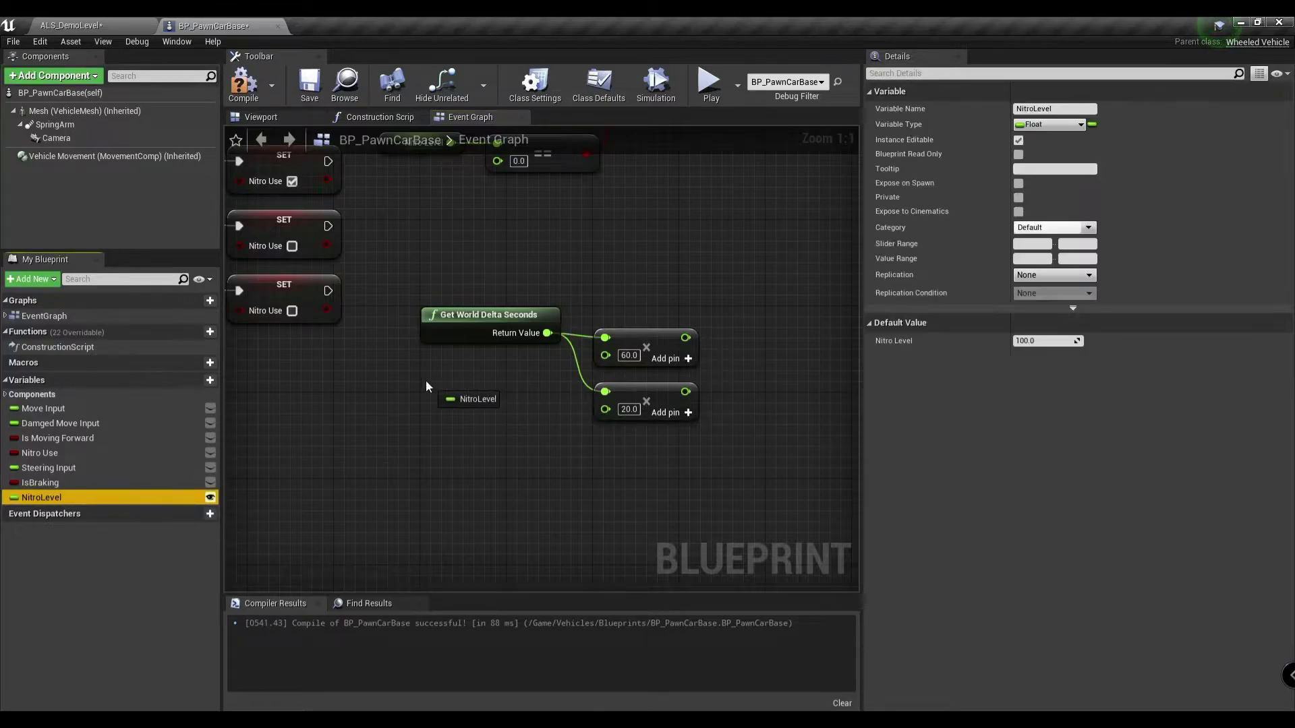
Add a Nitro Level getter and subtract the 60.0 product from it
{"action": "mouse_move", "coordinate": [108, 498]}
{"action": "left_mouse_down"}
{"action": "mouse_move", "coordinate": [426, 383]}
{"action": "mouse_move", "coordinate": [581, 480]}
{"action": "left_mouse_up"}
{"action": "left_click", "coordinate": [465, 400]}
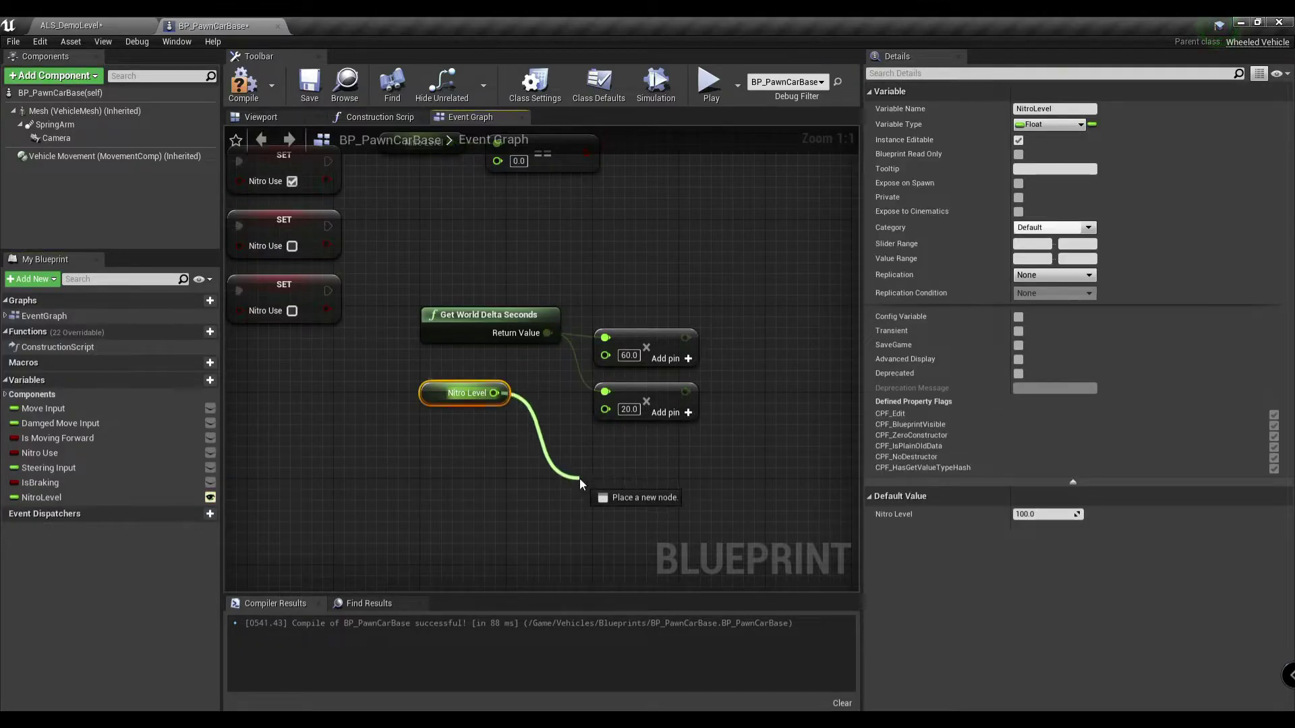
{"action": "type", "text": "-"}
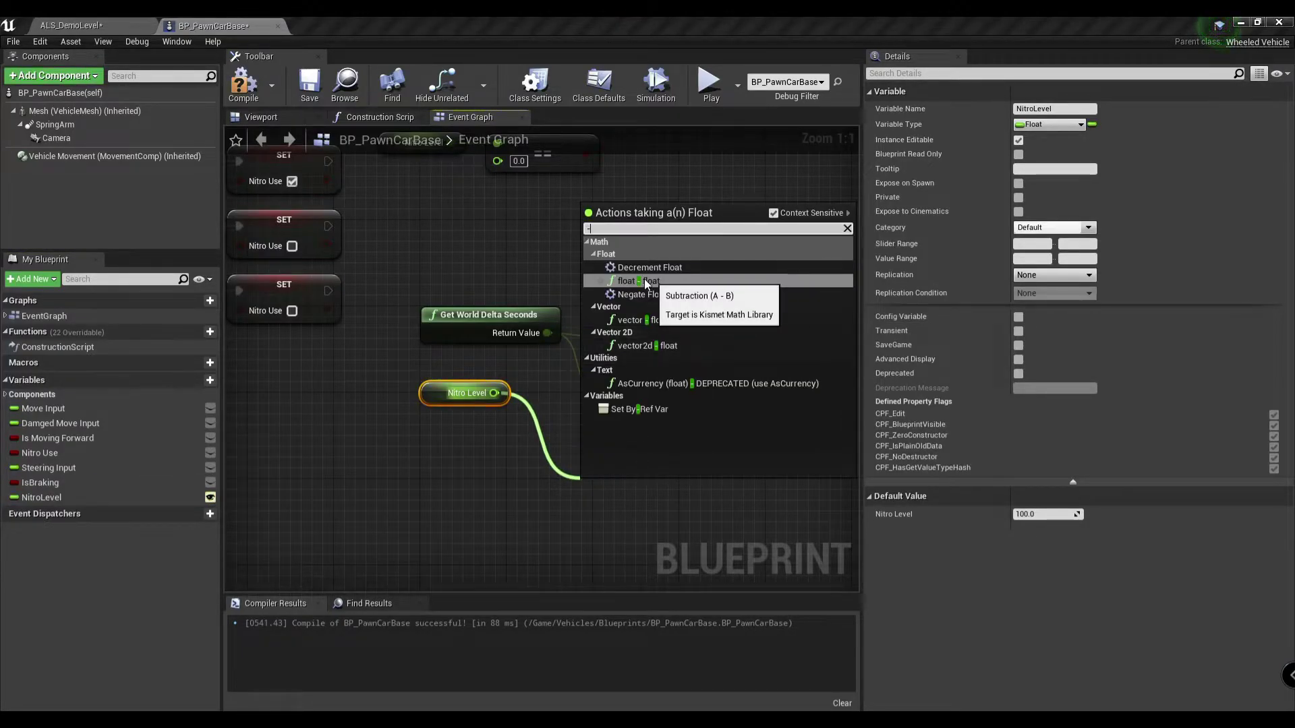
{"action": "left_click", "coordinate": [644, 282]}
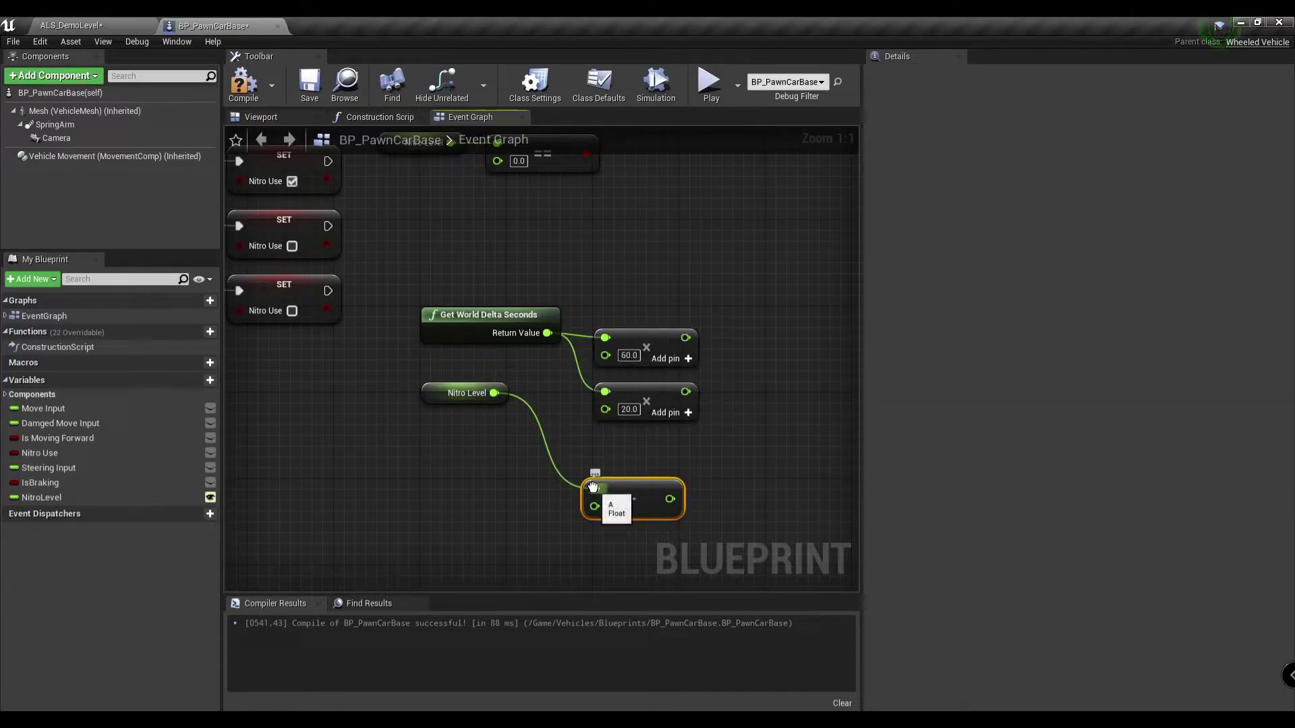
{"action": "mouse_move", "coordinate": [671, 485]}
{"action": "left_mouse_down"}
{"action": "mouse_move", "coordinate": [725, 463]}
{"action": "mouse_move", "coordinate": [774, 303]}
{"action": "left_mouse_up"}
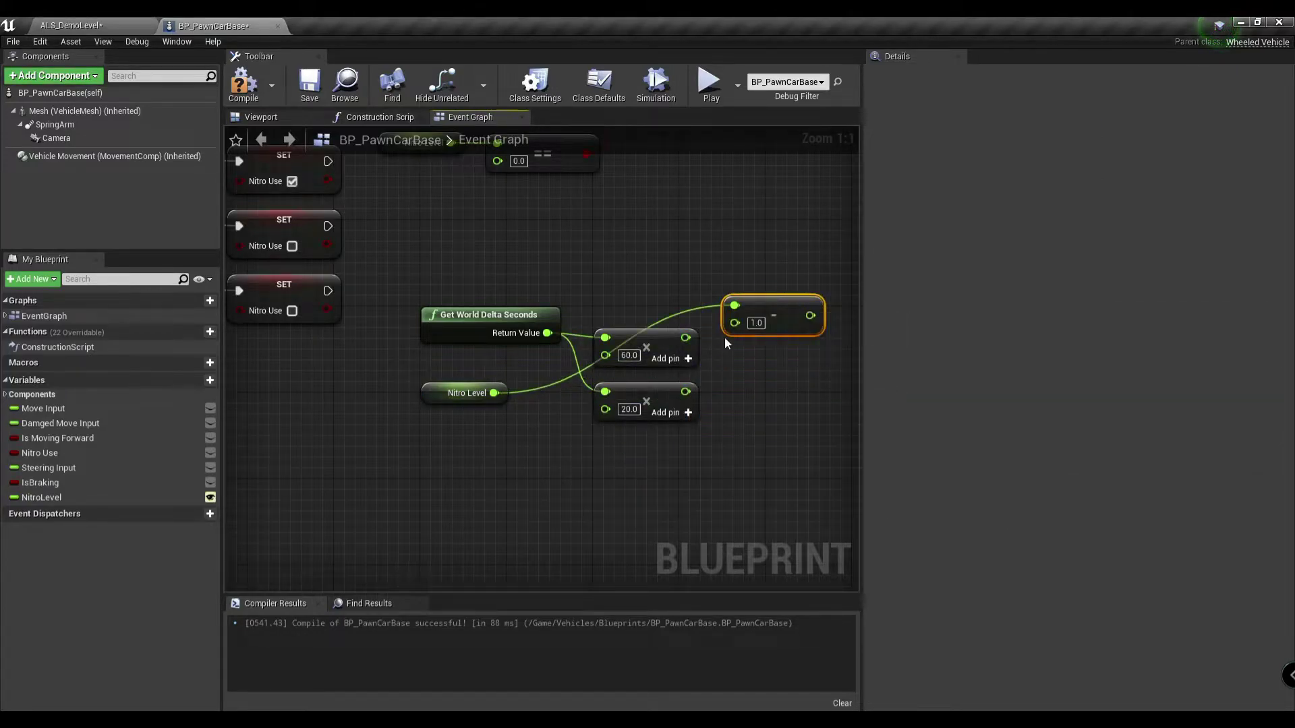
{"action": "left_click_drag", "start_coordinate": [685, 337], "coordinate": [747, 317]}
{"action": "right_click_drag", "start_coordinate": [747, 317], "coordinate": [703, 341]}
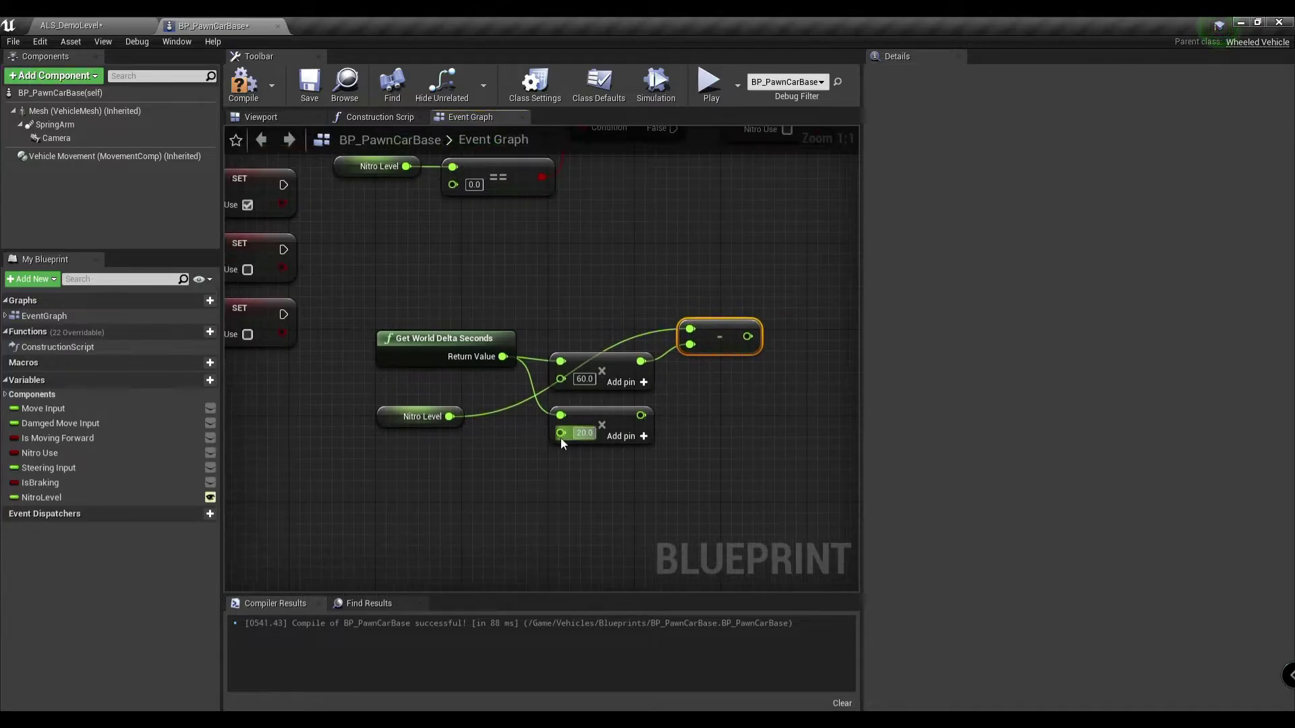
Add a float addition node combining Nitro Level with the 20.0 product
{"action": "left_click_drag", "start_coordinate": [449, 417], "coordinate": [708, 417]}
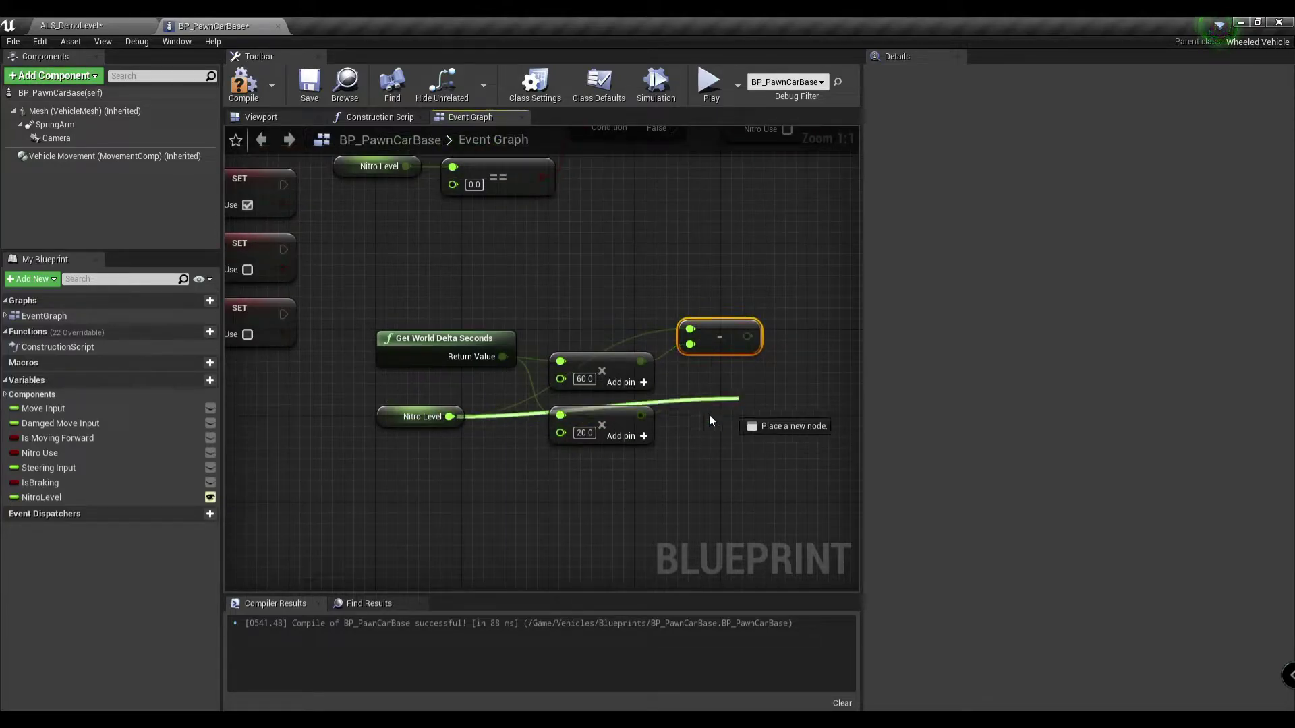
{"action": "type", "text": "*"}
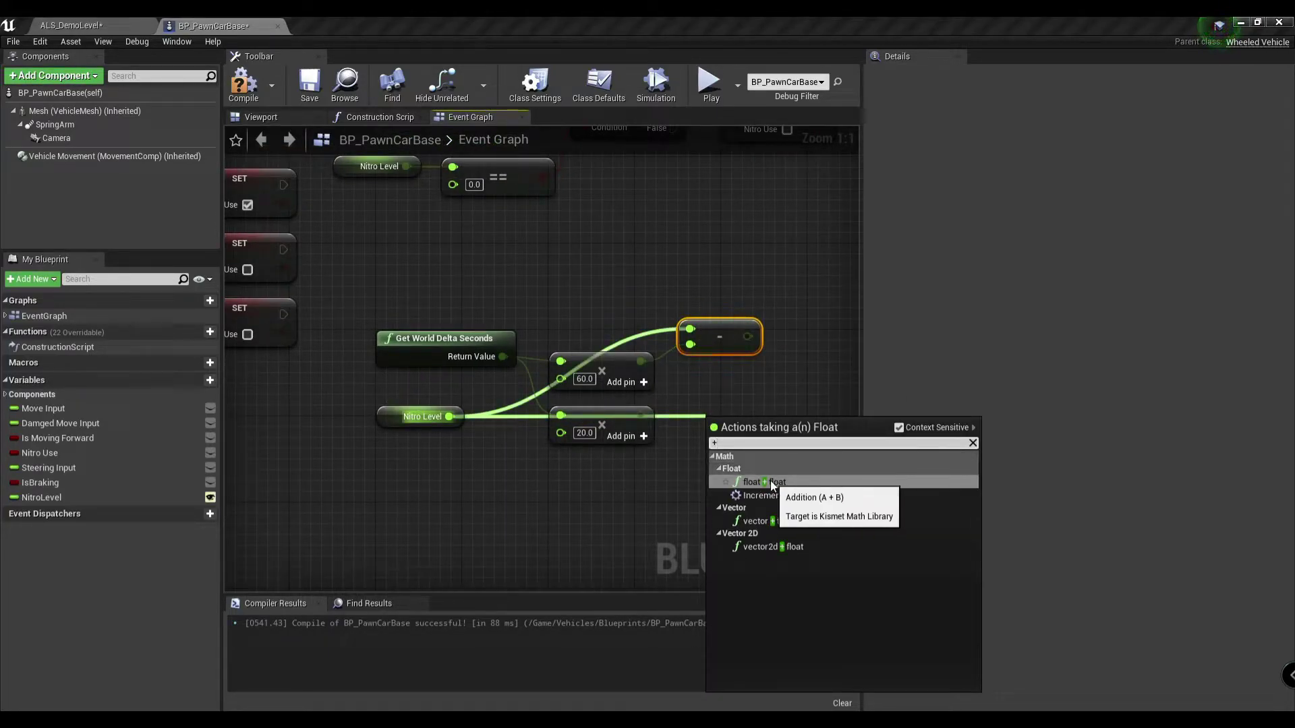
{"action": "left_click", "coordinate": [768, 480]}
{"action": "mouse_move", "coordinate": [763, 422]}
{"action": "left_mouse_down"}
{"action": "mouse_move", "coordinate": [751, 415]}
{"action": "mouse_move", "coordinate": [712, 438]}
{"action": "left_mouse_up"}
{"action": "left_click_drag", "start_coordinate": [641, 415], "coordinate": [712, 416]}
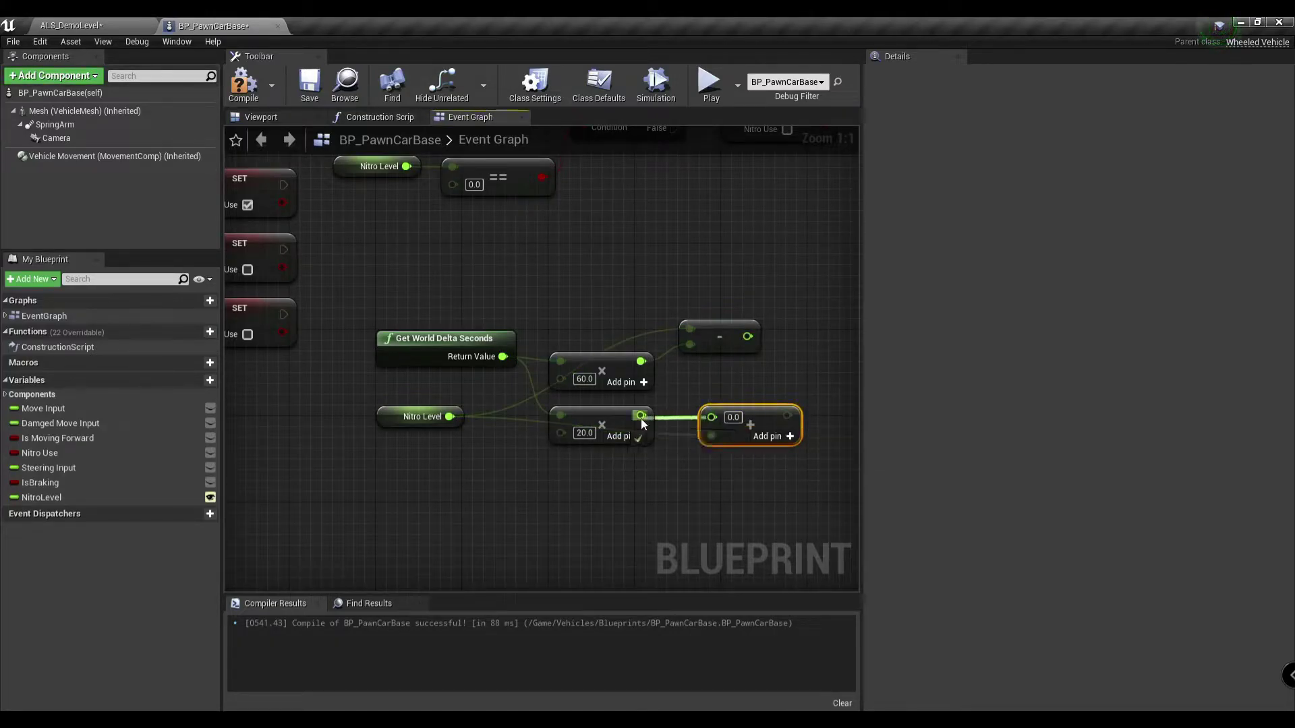
{"action": "left_click_drag", "start_coordinate": [720, 340], "coordinate": [730, 384]}
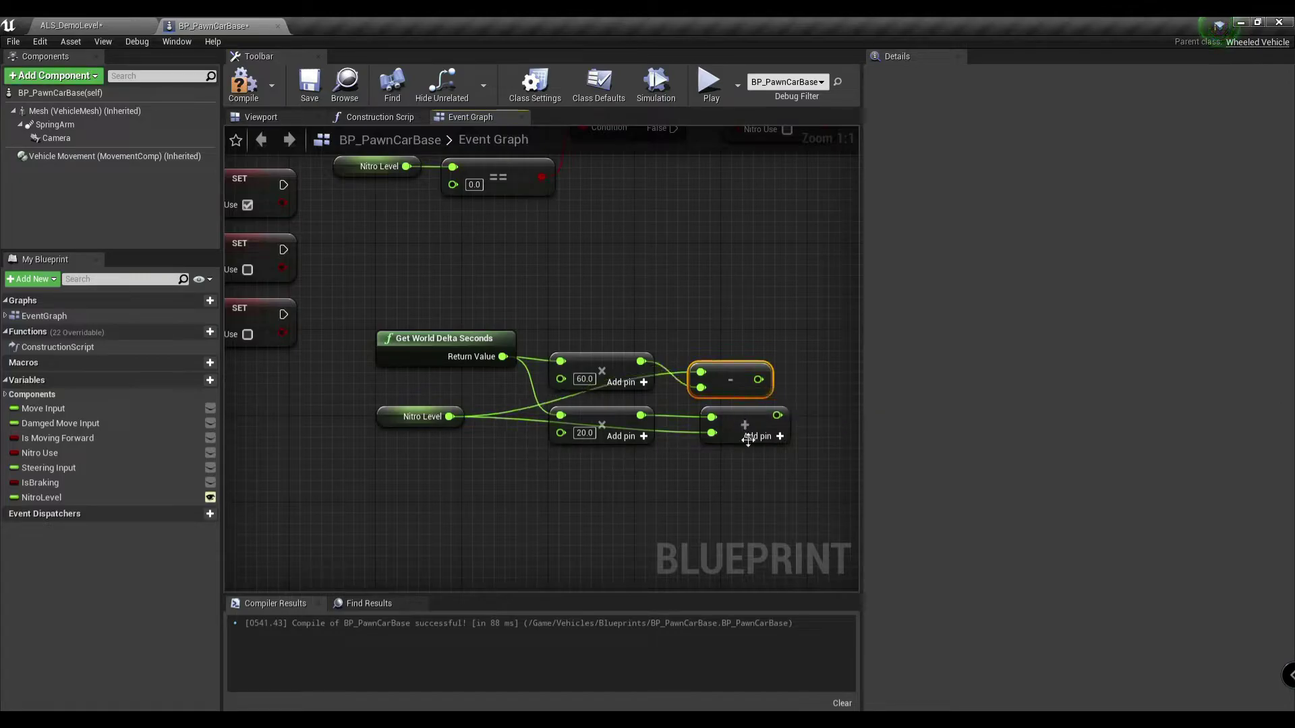
{"action": "left_click_drag", "start_coordinate": [740, 434], "coordinate": [729, 434]}
Straighten the wires between delta seconds and the subtraction, then pan toward the branch nodes
{"action": "left_click_drag", "start_coordinate": [500, 357], "coordinate": [718, 371], "text": "ctrl"}
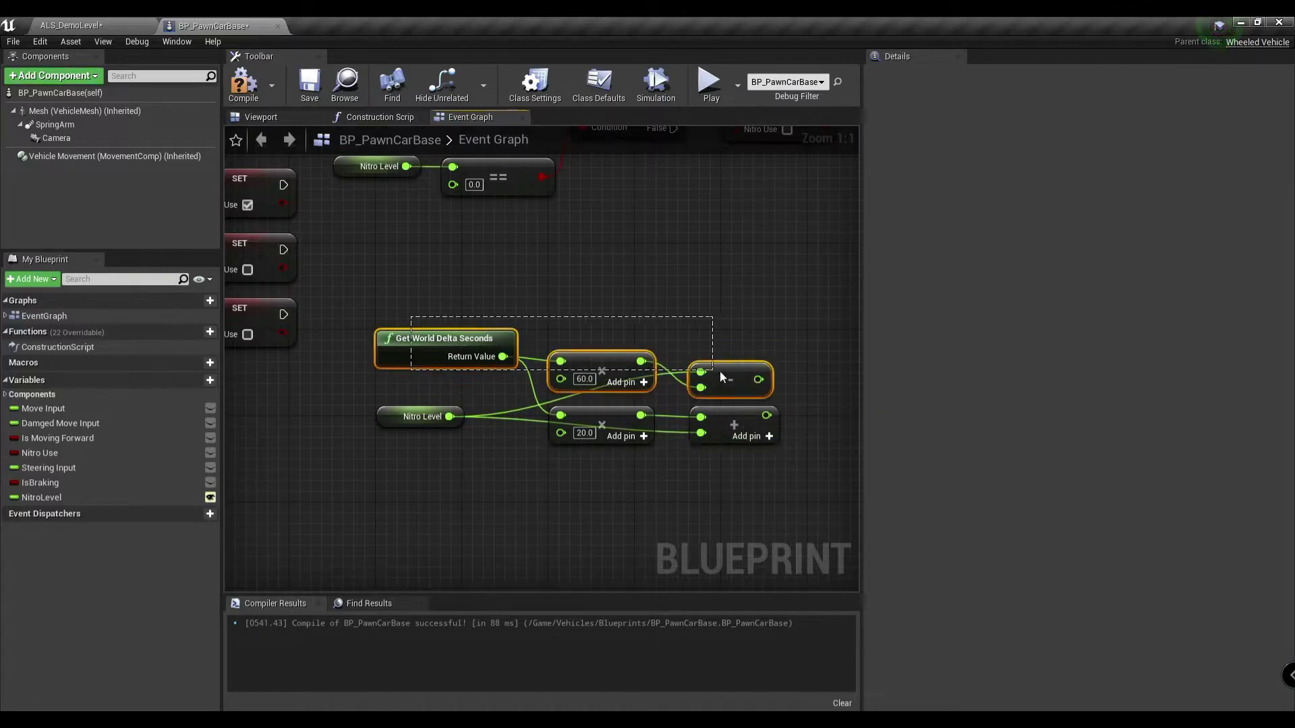
{"action": "key", "text": "q"}
{"action": "left_click", "coordinate": [722, 480]}
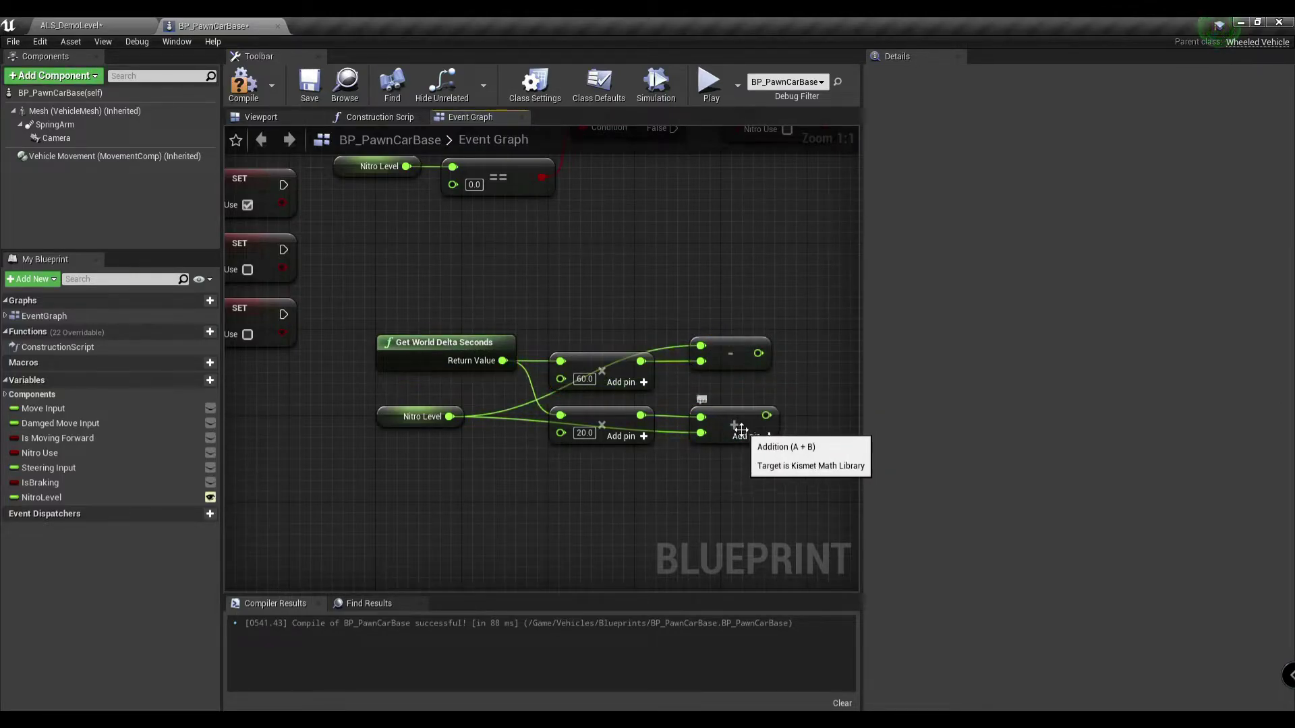
{"action": "left_click", "coordinate": [732, 424]}
{"action": "left_click", "coordinate": [761, 481]}
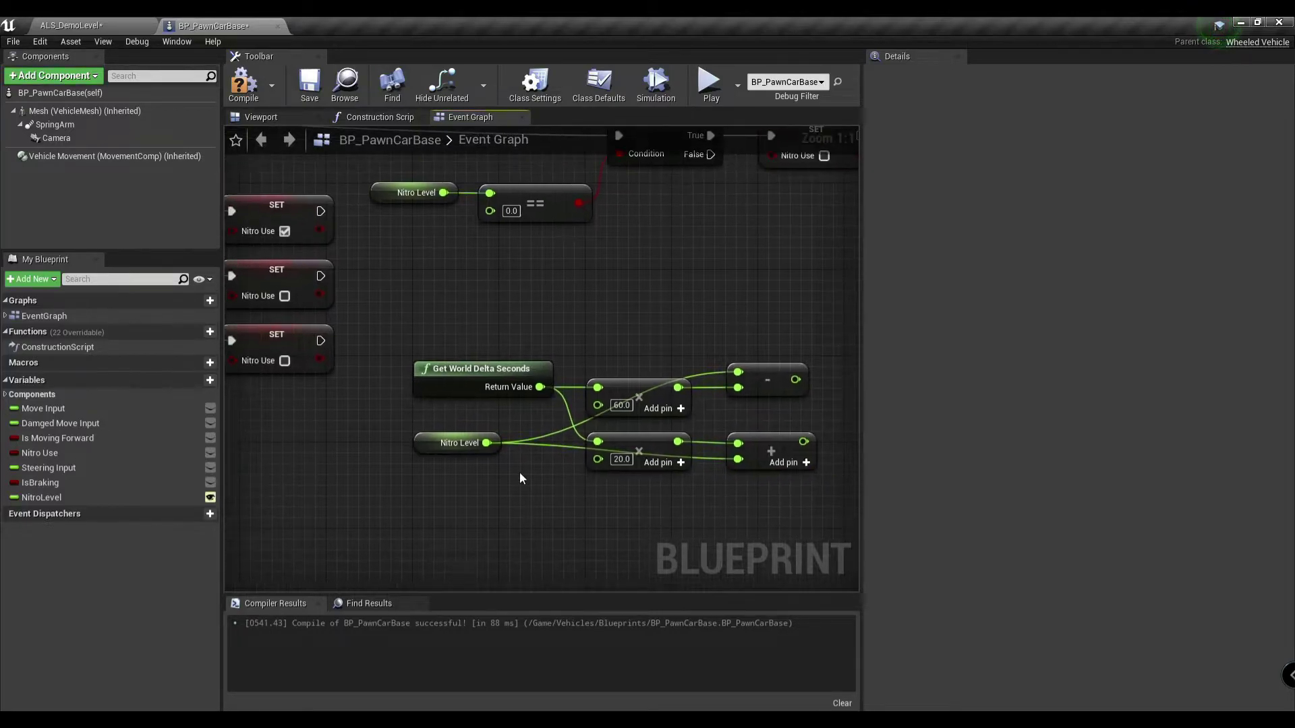
{"action": "left_click", "coordinate": [472, 456]}
{"action": "right_click_drag", "start_coordinate": [602, 523], "coordinate": [338, 556]}
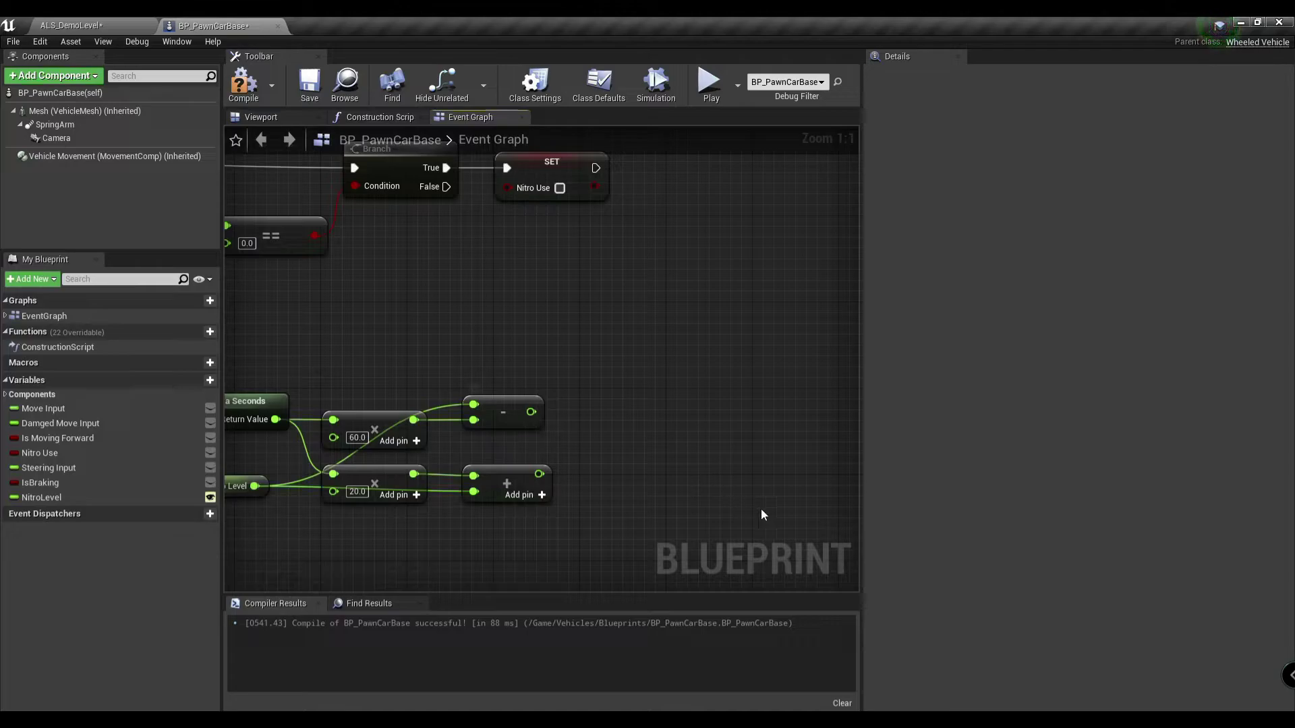
{"action": "right_click_drag", "start_coordinate": [761, 515], "coordinate": [777, 481]}
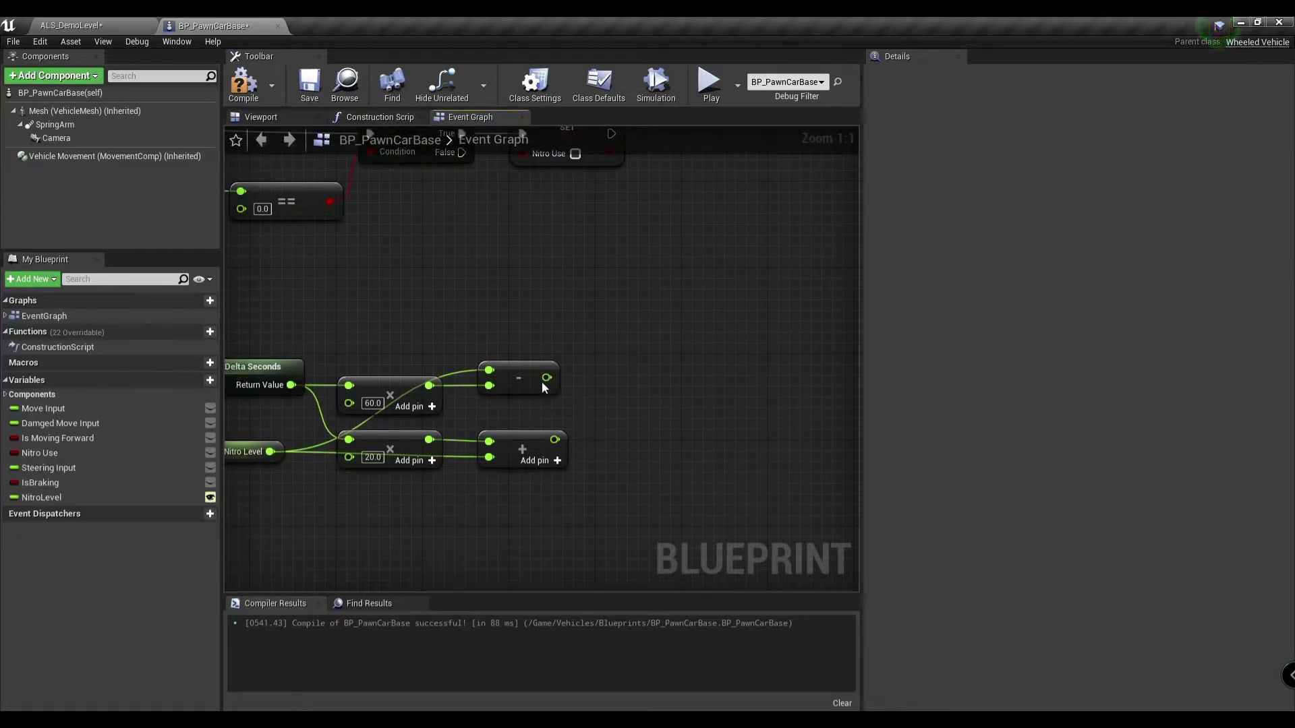
{"action": "left_click_drag", "start_coordinate": [546, 378], "coordinate": [625, 399]}
Add a Select Float choosing between the subtraction and addition results, picked by Nitro Use
{"action": "type", "text": "sele"}
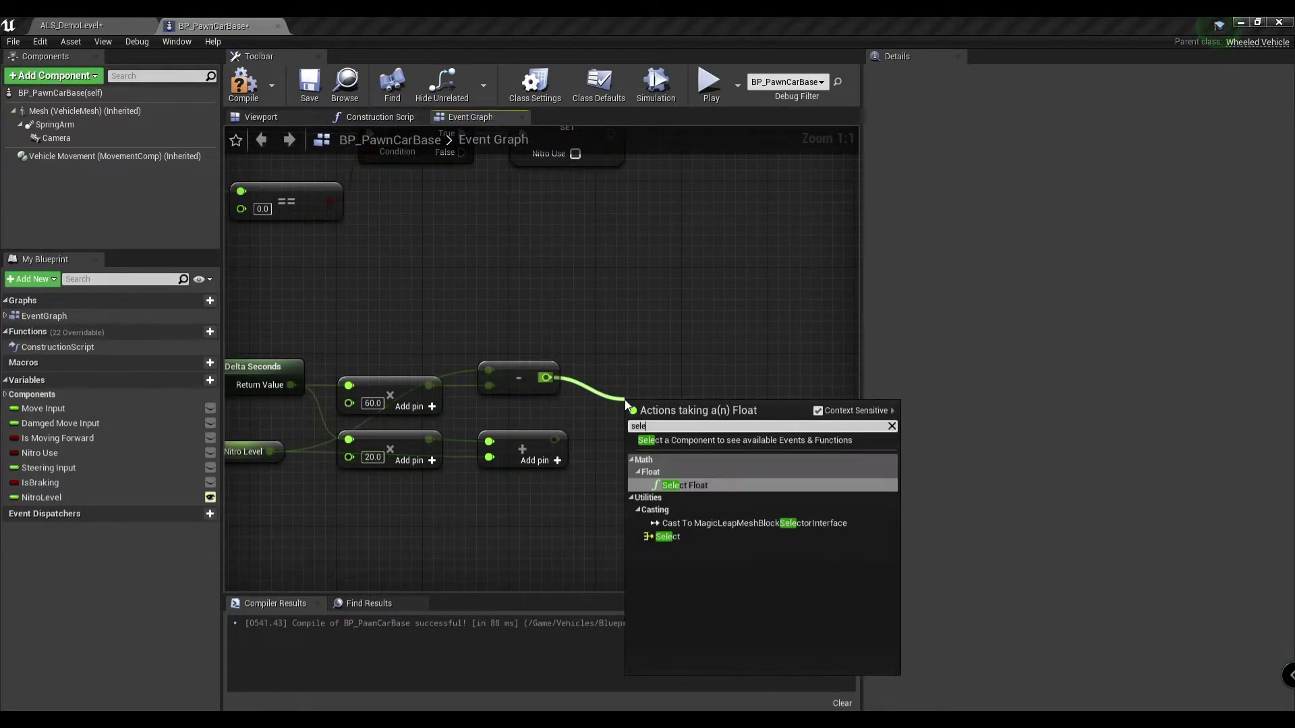
{"action": "left_click", "coordinate": [684, 484]}
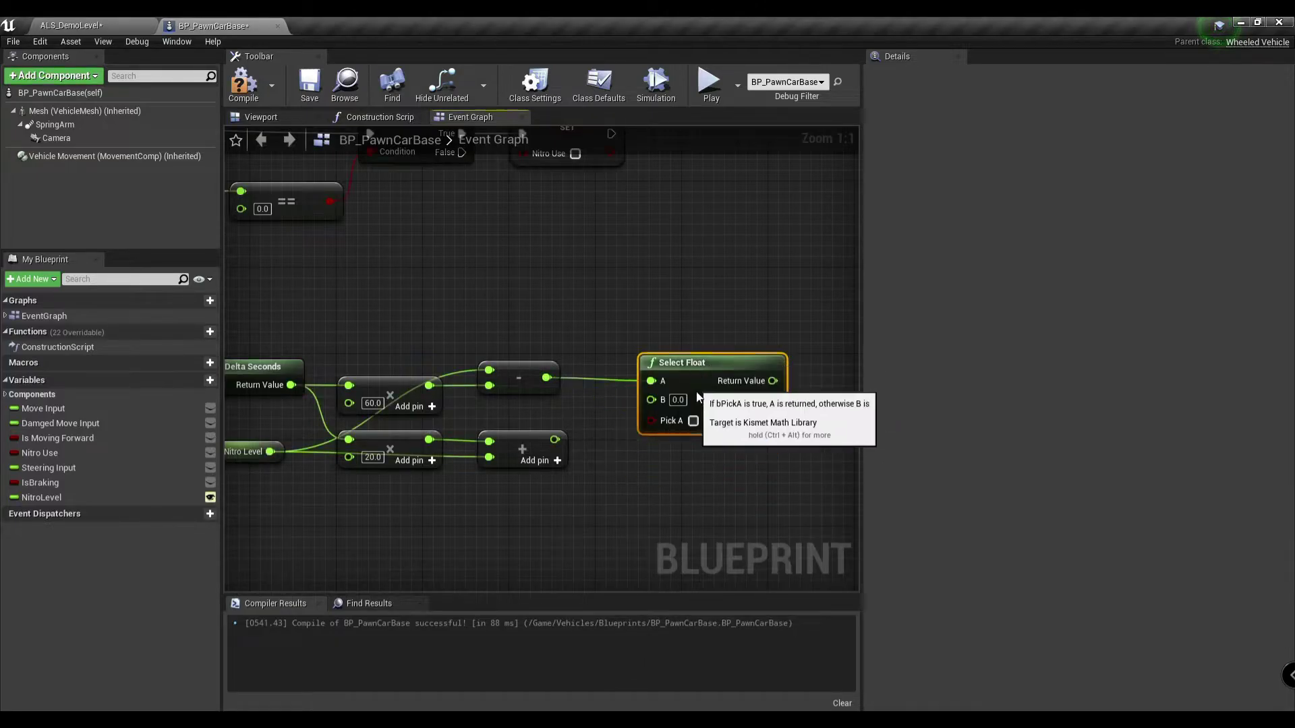
{"action": "left_click_drag", "start_coordinate": [555, 440], "coordinate": [640, 421]}
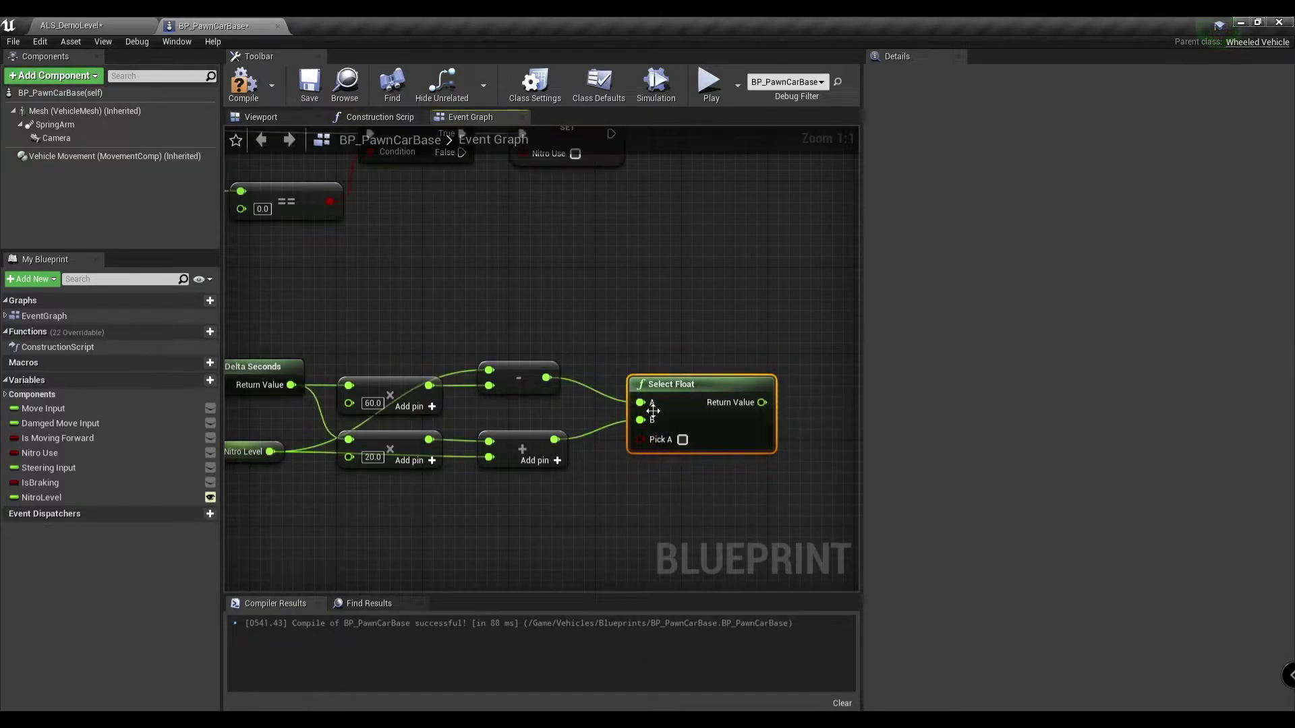
{"action": "mouse_move", "coordinate": [67, 453]}
{"action": "left_mouse_down"}
{"action": "mouse_move", "coordinate": [560, 500]}
{"action": "mouse_move", "coordinate": [641, 439]}
{"action": "mouse_move", "coordinate": [706, 413]}
{"action": "left_mouse_up"}
{"action": "left_click", "coordinate": [560, 502]}
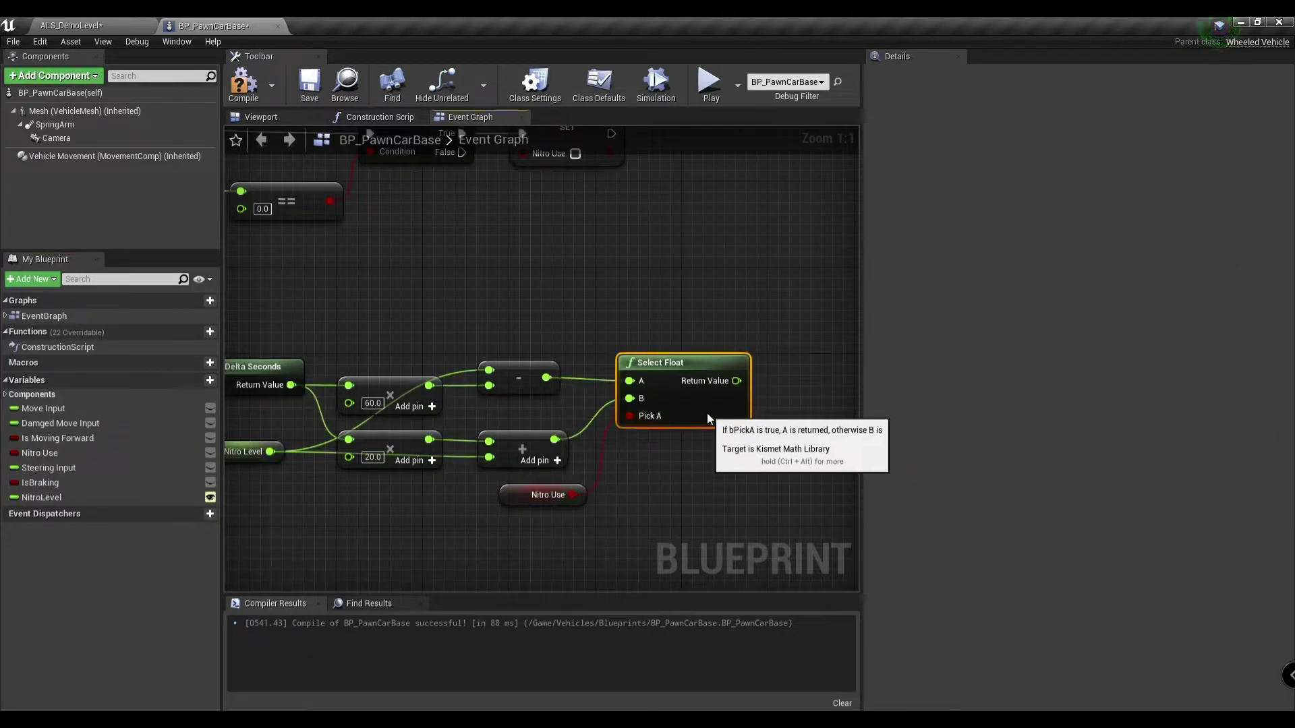
{"action": "mouse_move", "coordinate": [707, 412]}
{"action": "right_mouse_down"}
{"action": "mouse_move", "coordinate": [566, 472]}
{"action": "mouse_move", "coordinate": [741, 493]}
{"action": "mouse_move", "coordinate": [618, 407]}
{"action": "right_mouse_up"}
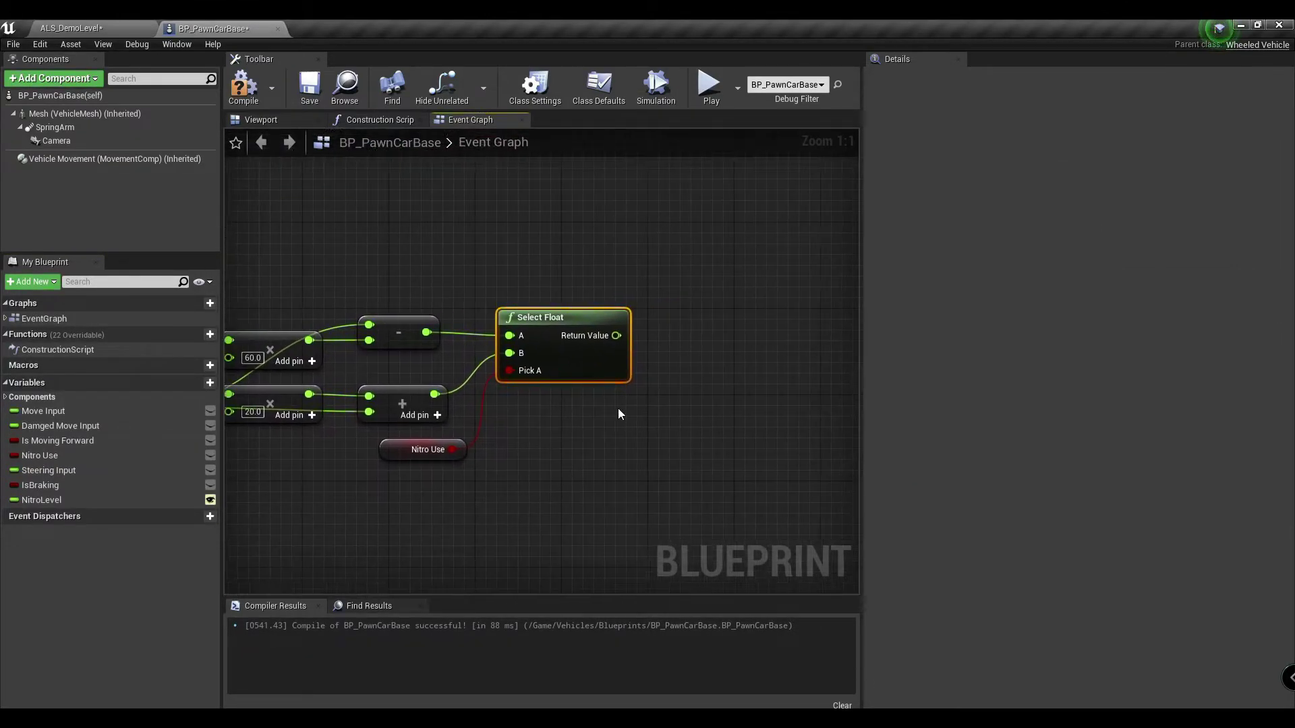
{"action": "left_click", "coordinate": [617, 408]}
Feed Select Float into a Clamp (float) node with Max set to 100.0
{"action": "left_click_drag", "start_coordinate": [614, 336], "coordinate": [669, 338]}
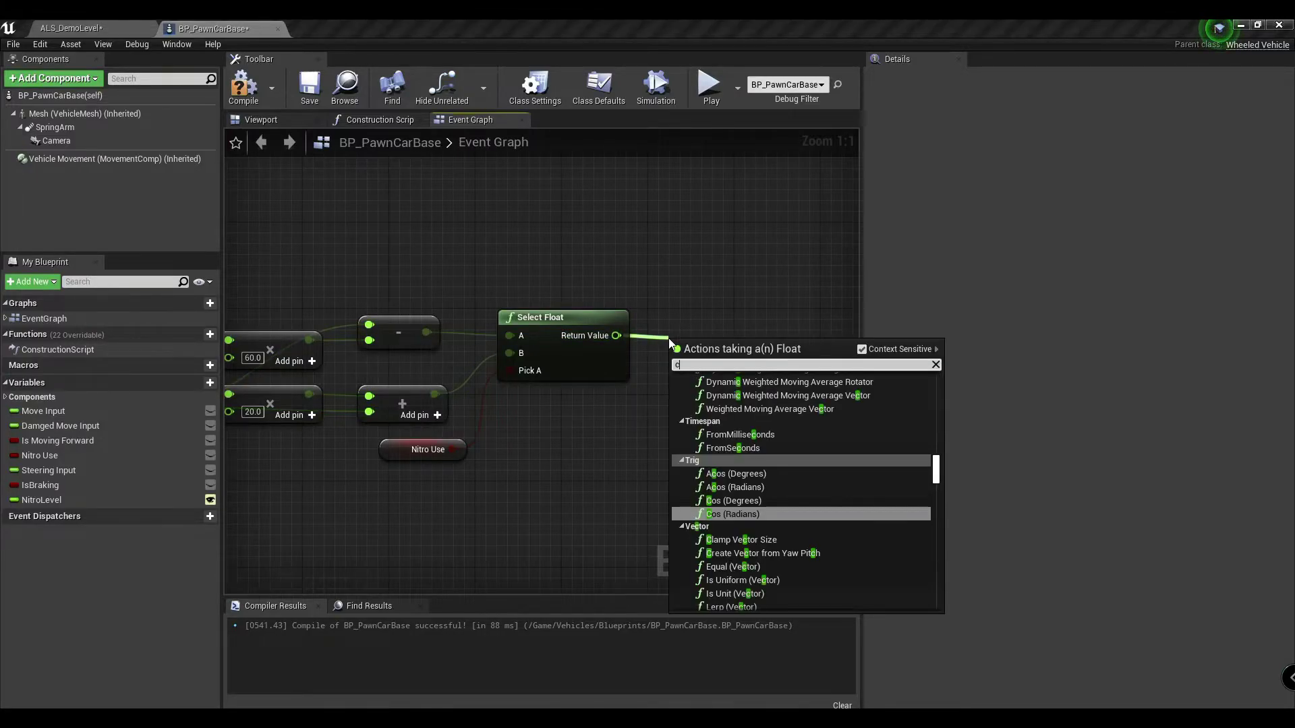
{"action": "type", "text": "clam"}
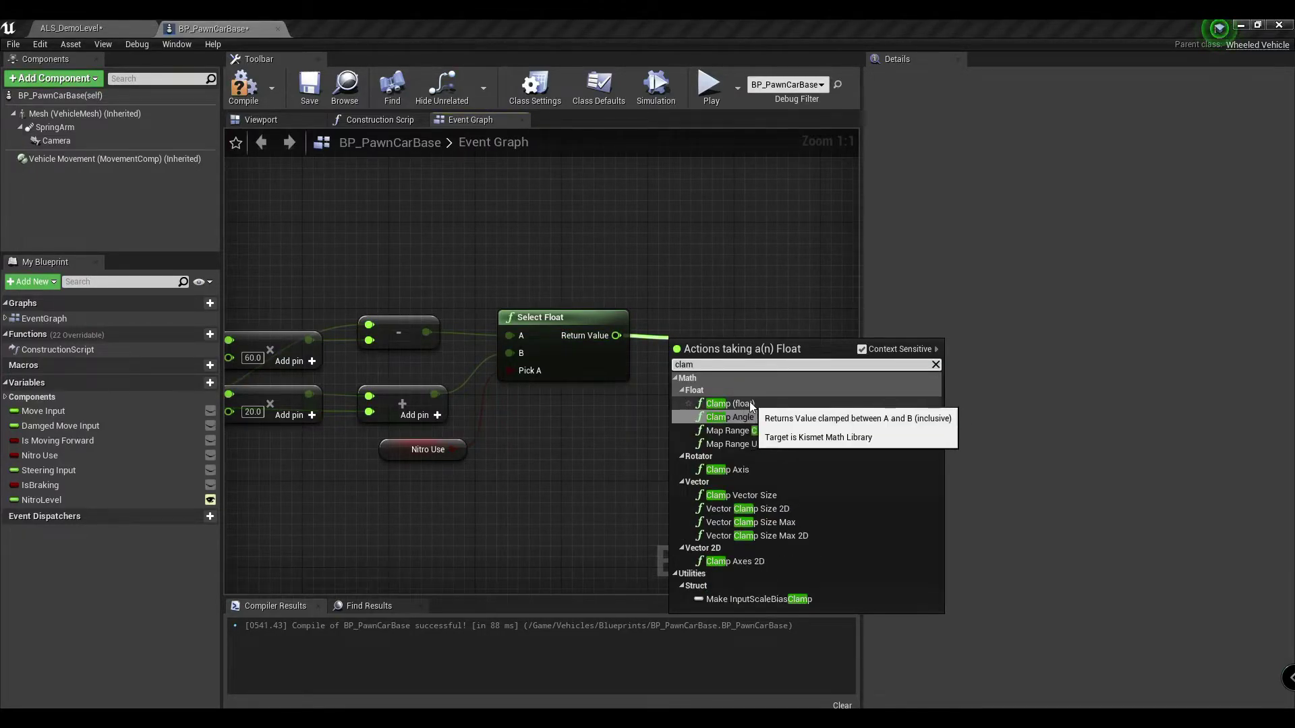
{"action": "left_click", "coordinate": [753, 403]}
{"action": "left_click_drag", "start_coordinate": [751, 339], "coordinate": [749, 337]}
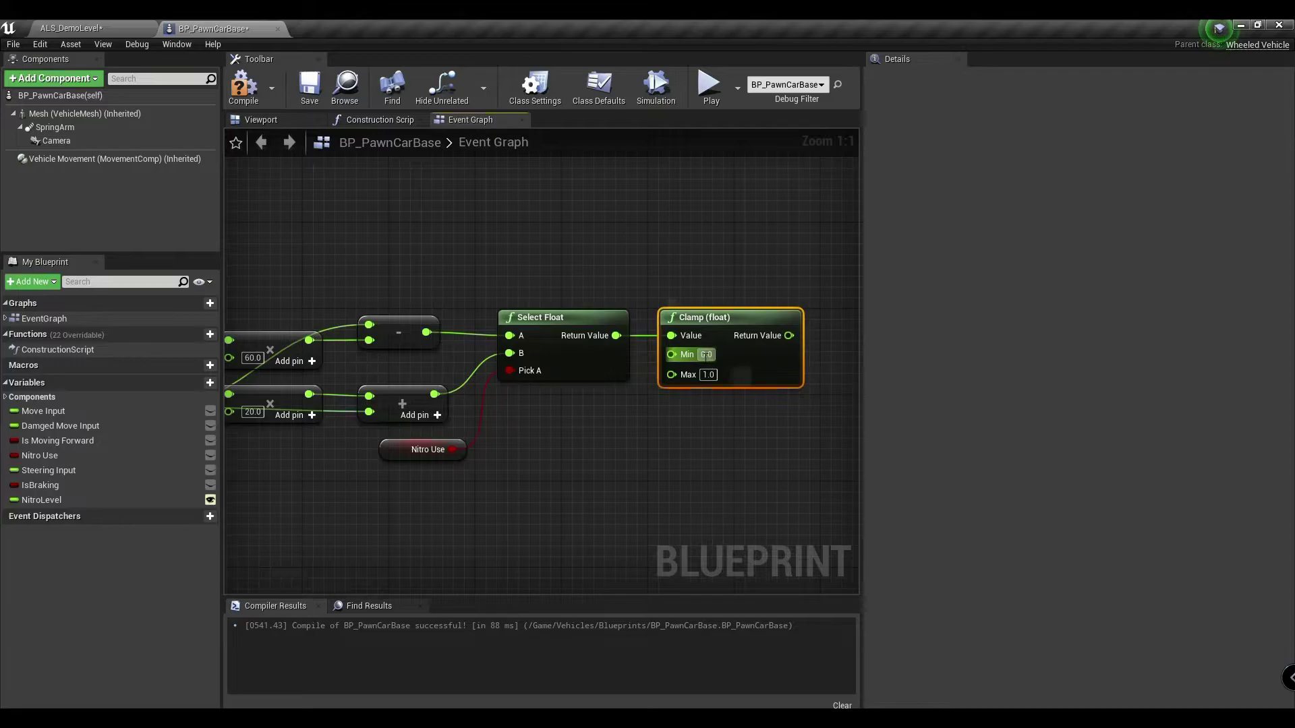
{"action": "left_click", "coordinate": [708, 375]}
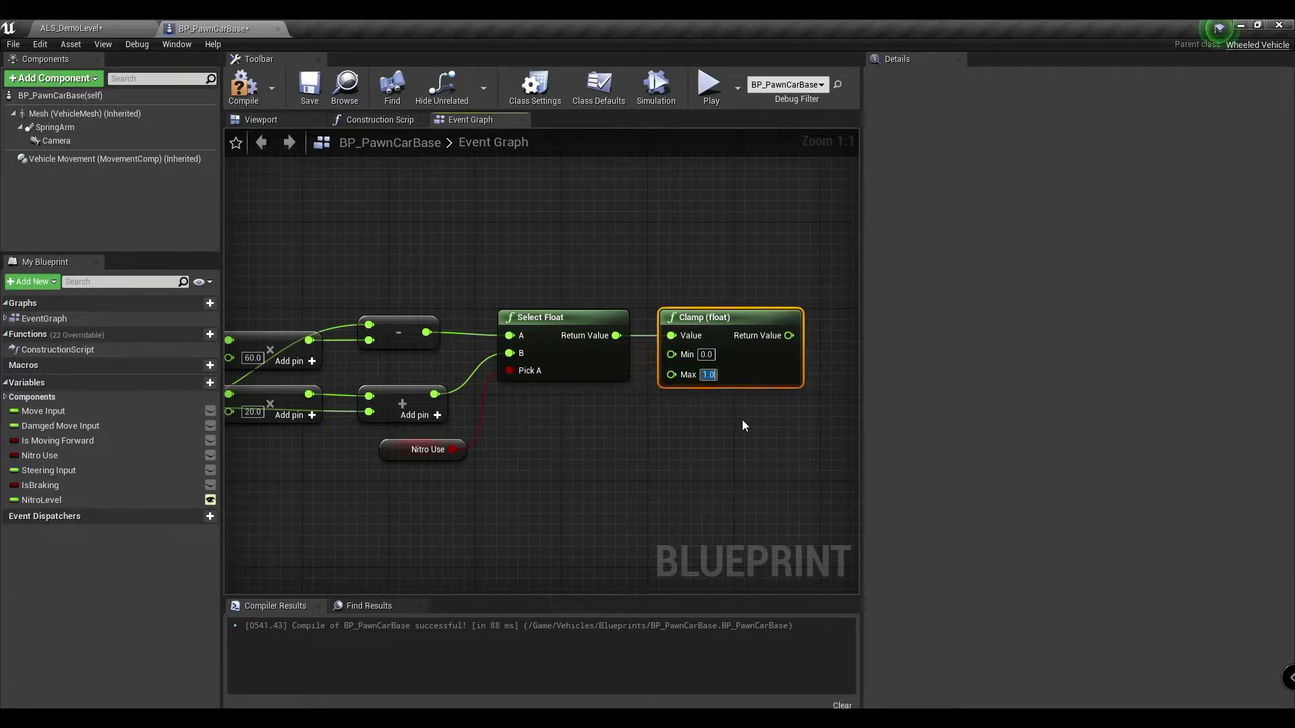
{"action": "type", "text": "100"}
{"action": "left_click", "coordinate": [725, 440]}
{"action": "right_click_drag", "start_coordinate": [675, 408], "coordinate": [460, 459]}
{"action": "left_click_drag", "start_coordinate": [581, 386], "coordinate": [632, 392]}
{"action": "right_click_drag", "start_coordinate": [579, 484], "coordinate": [546, 470]}
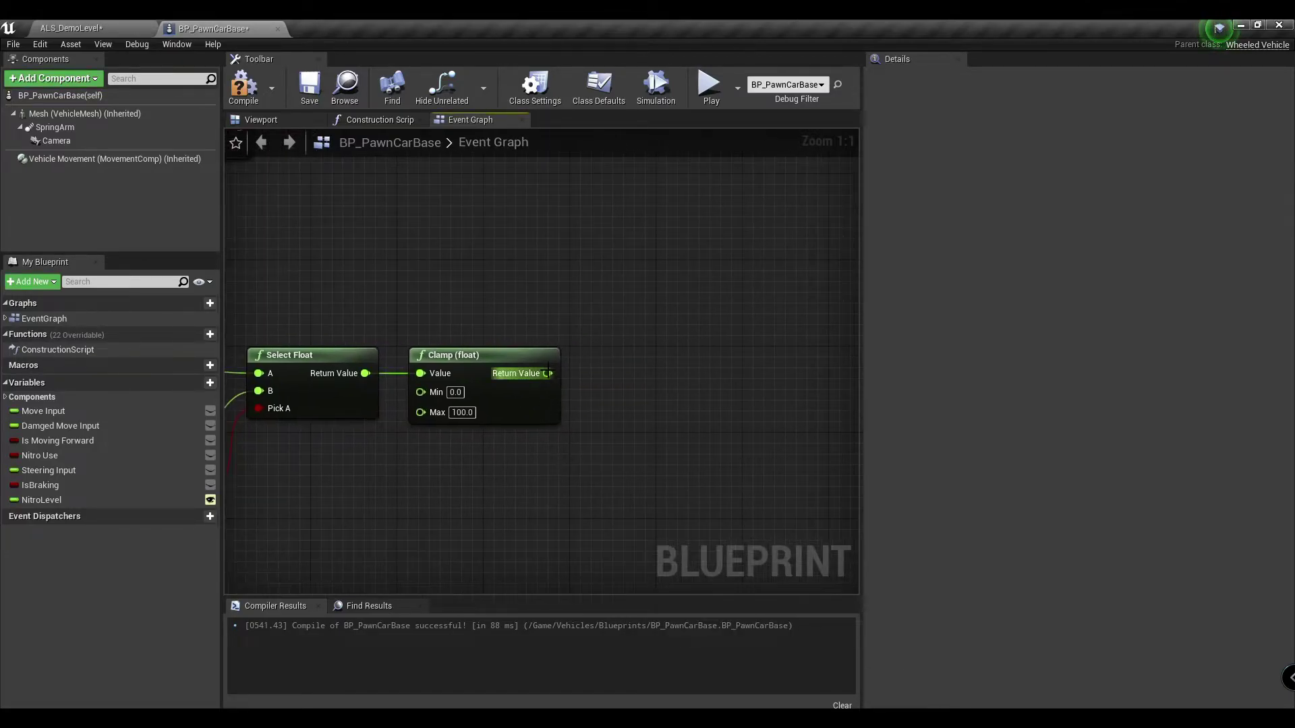
Set NitroLevel from the Clamp result, driven by the Branch False path
{"action": "mouse_move", "coordinate": [57, 499]}
{"action": "left_mouse_down"}
{"action": "mouse_move", "coordinate": [549, 273]}
{"action": "mouse_move", "coordinate": [642, 308]}
{"action": "left_mouse_up"}
{"action": "left_click", "coordinate": [661, 322]}
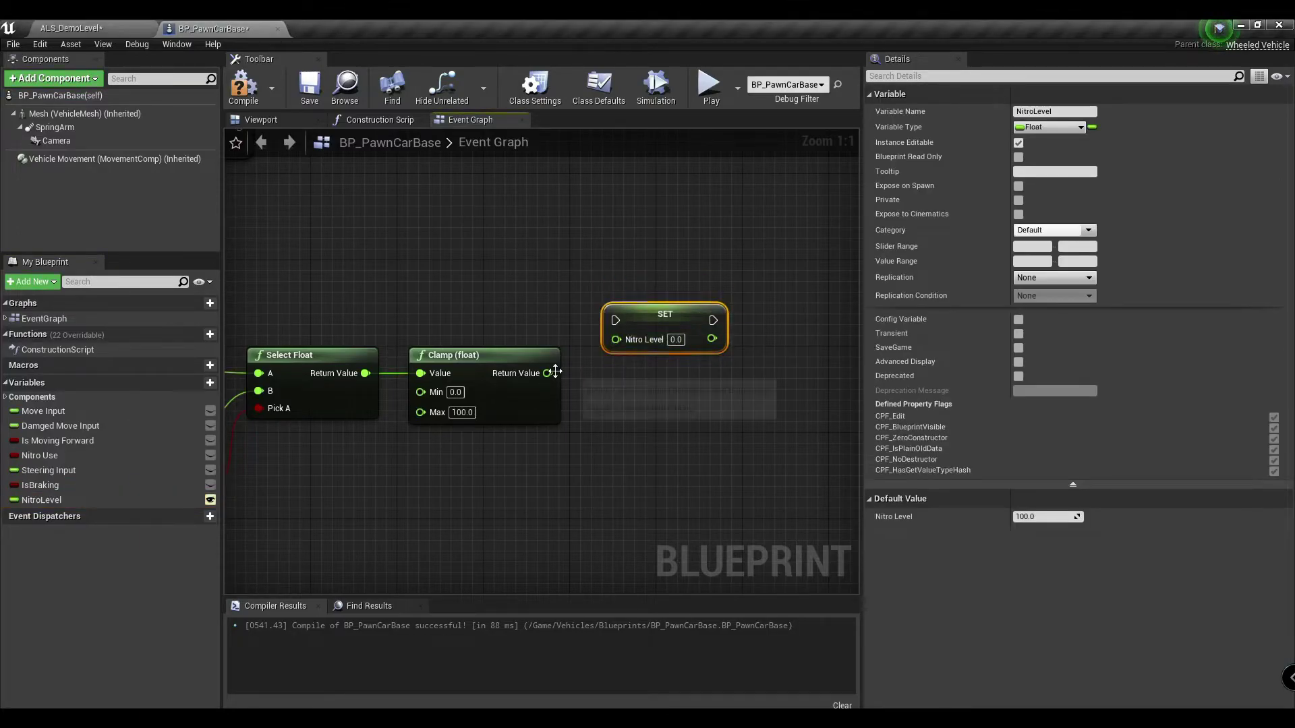
{"action": "left_click_drag", "start_coordinate": [555, 372], "coordinate": [641, 341]}
{"action": "mouse_move", "coordinate": [681, 379]}
{"action": "right_mouse_down"}
{"action": "mouse_move", "coordinate": [512, 400]}
{"action": "mouse_move", "coordinate": [520, 352]}
{"action": "right_mouse_up"}
{"action": "scroll", "coordinate": [499, 389], "scroll_direction": "down", "scroll_amount": 3}
{"action": "mouse_move", "coordinate": [519, 305]}
{"action": "left_mouse_down"}
{"action": "mouse_move", "coordinate": [839, 454]}
{"action": "mouse_move", "coordinate": [823, 442]}
{"action": "left_mouse_up"}
{"action": "scroll", "coordinate": [776, 256], "scroll_direction": "up", "scroll_amount": 3}
{"action": "left_click", "coordinate": [491, 320]}
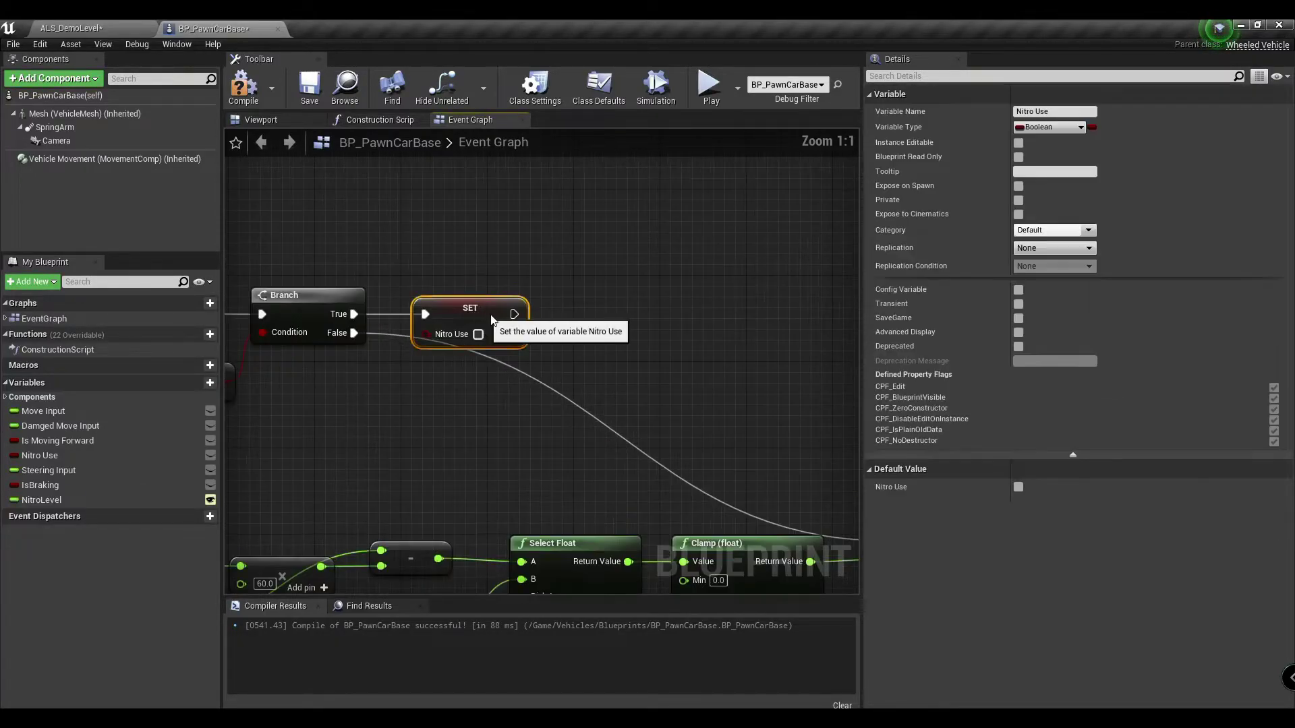
Add a 3.0-second Delay after the Nitro Use setter that then sets NitroLevel to 1.0
{"action": "left_click_drag", "start_coordinate": [491, 319], "coordinate": [585, 314]}
{"action": "left_click", "coordinate": [573, 298]}
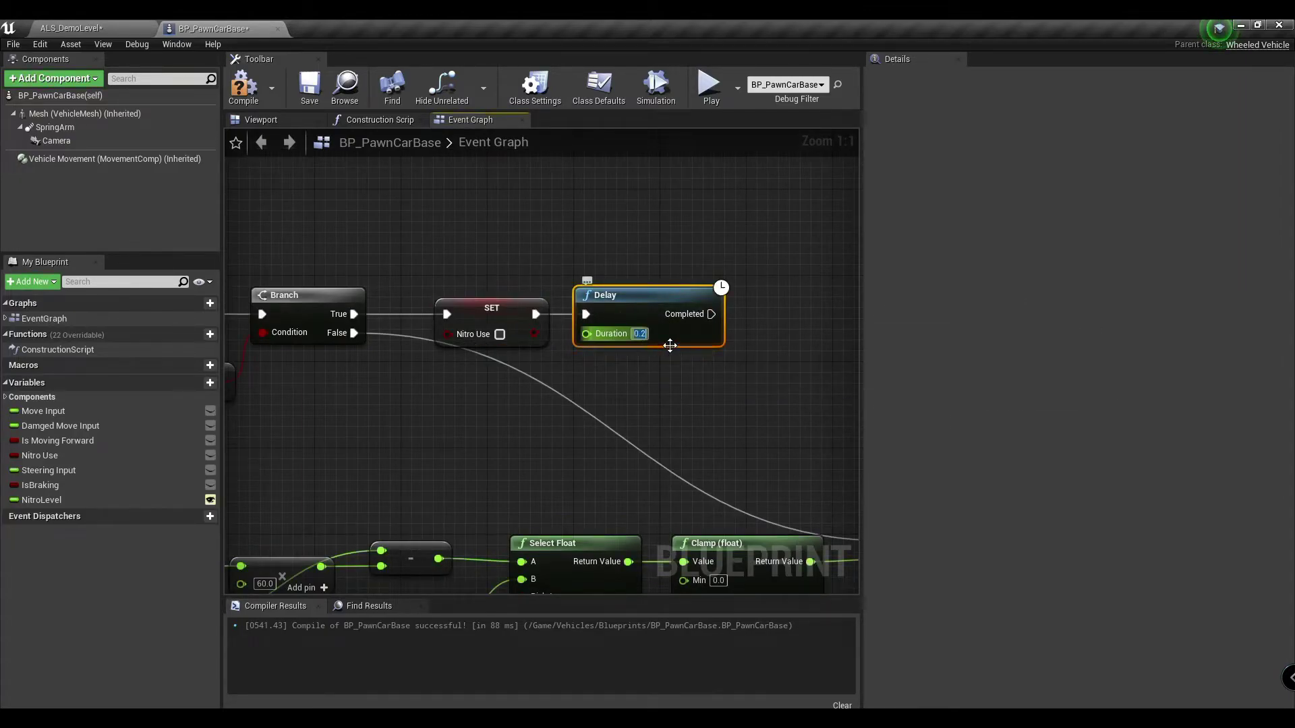
{"action": "type", "text": "3"}
{"action": "key", "text": "Return"}
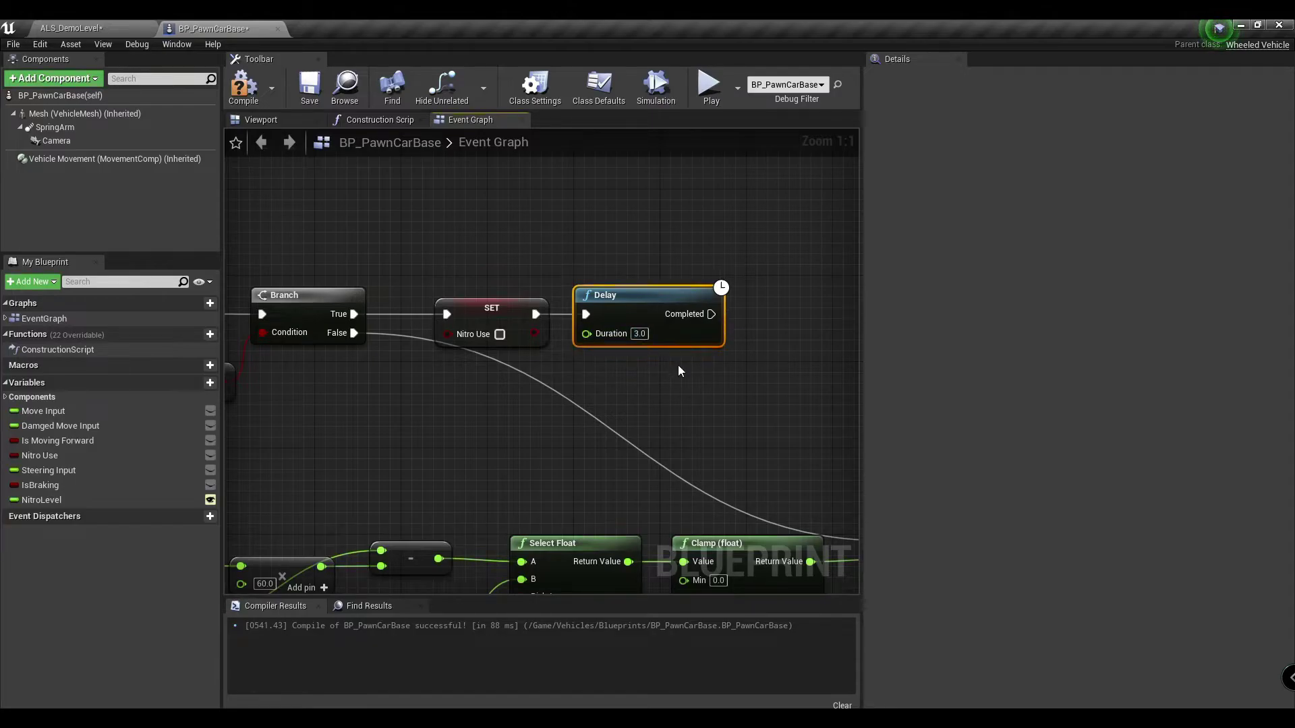
{"action": "left_click", "coordinate": [679, 371]}
{"action": "right_click_drag", "start_coordinate": [679, 371], "coordinate": [507, 375]}
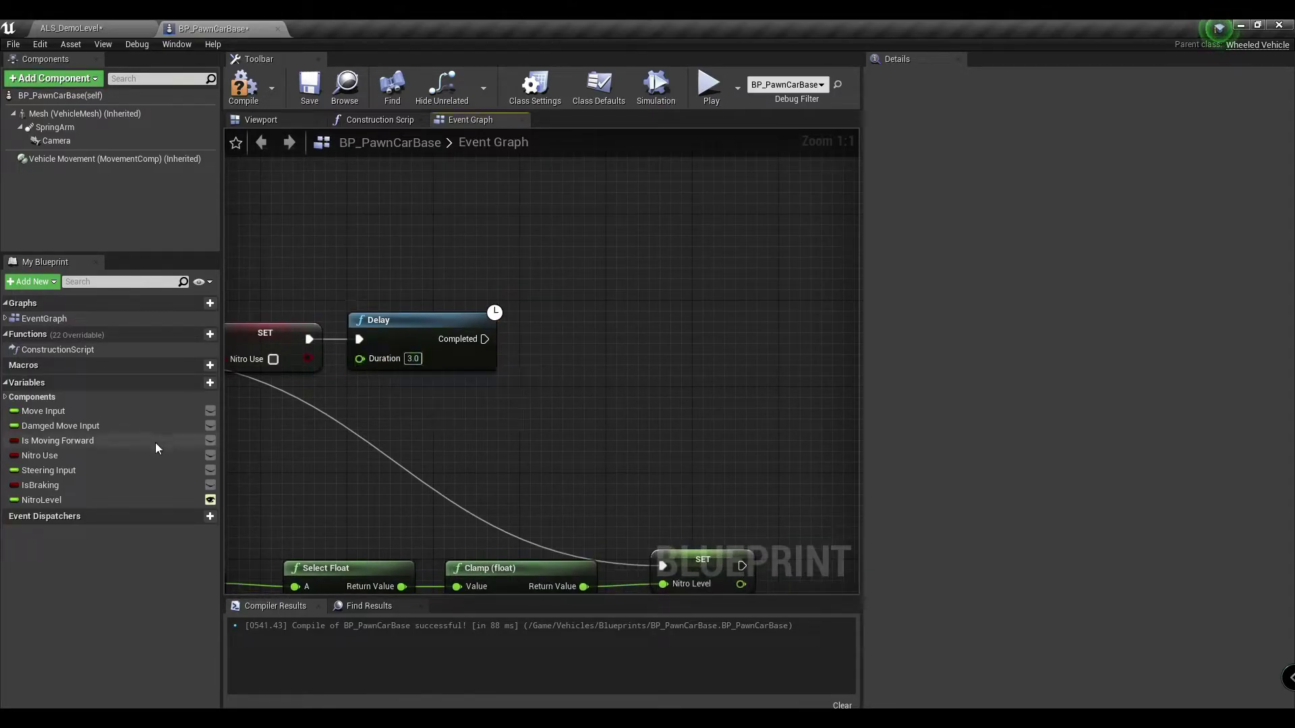
{"action": "mouse_move", "coordinate": [41, 500]}
{"action": "left_mouse_down", "text": "alt"}
{"action": "mouse_move", "coordinate": [536, 343]}
{"action": "mouse_move", "coordinate": [602, 346]}
{"action": "left_mouse_up", "text": "alt"}
{"action": "left_click", "coordinate": [603, 358]}
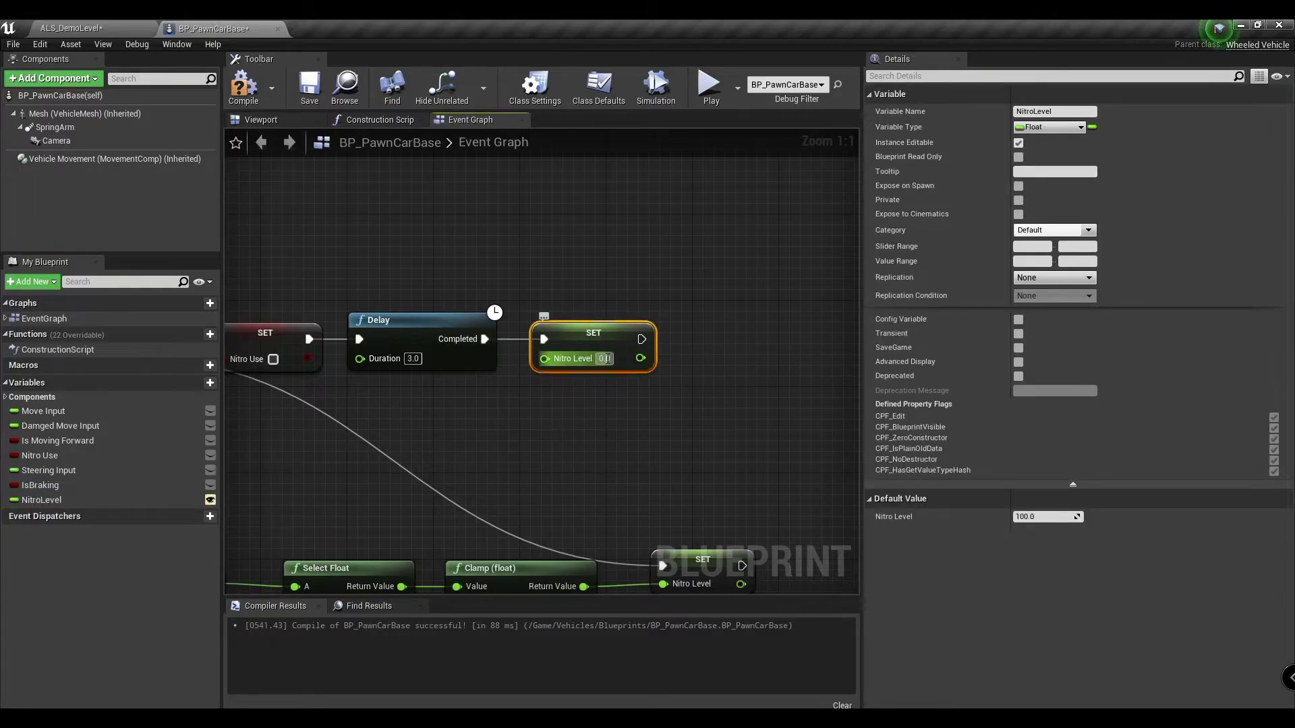
{"action": "type", "text": "1"}
{"action": "left_click", "coordinate": [727, 276]}
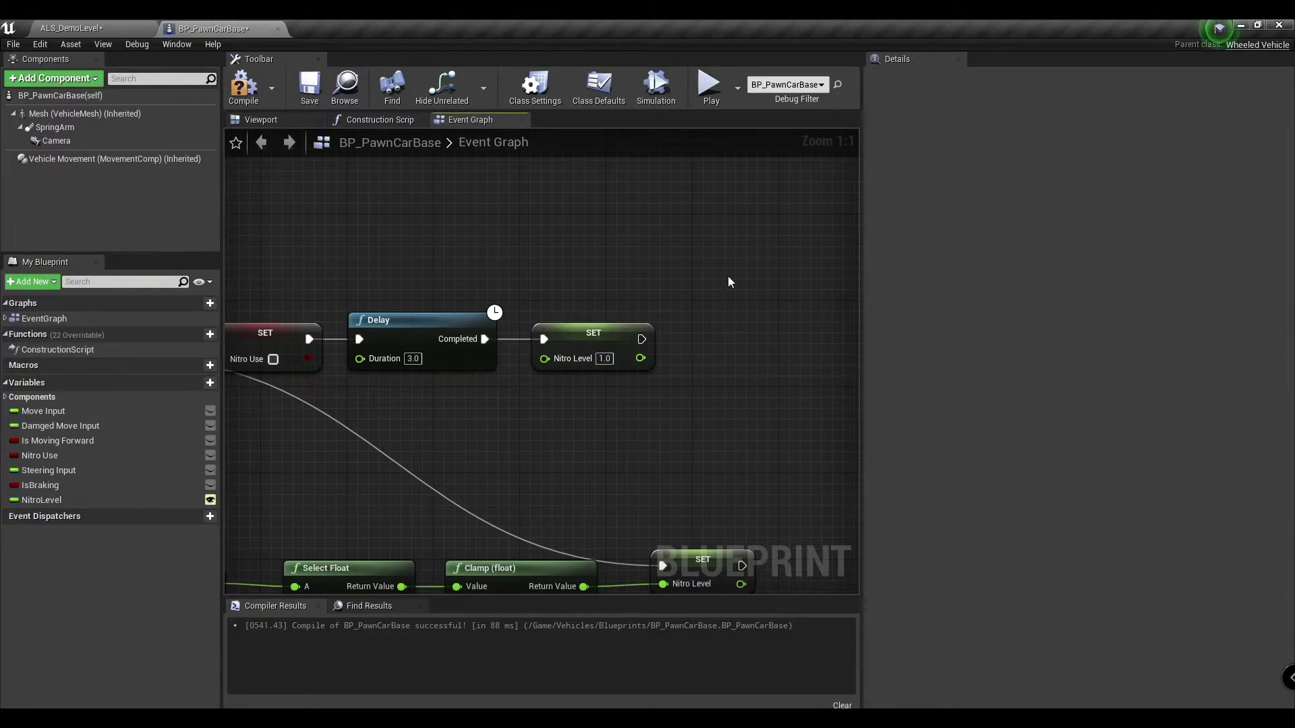
Add a Branch after the clamped NitroLevel setter
{"action": "mouse_move", "coordinate": [578, 445]}
{"action": "right_mouse_down"}
{"action": "mouse_move", "coordinate": [468, 370]}
{"action": "mouse_move", "coordinate": [295, 310]}
{"action": "right_mouse_up"}
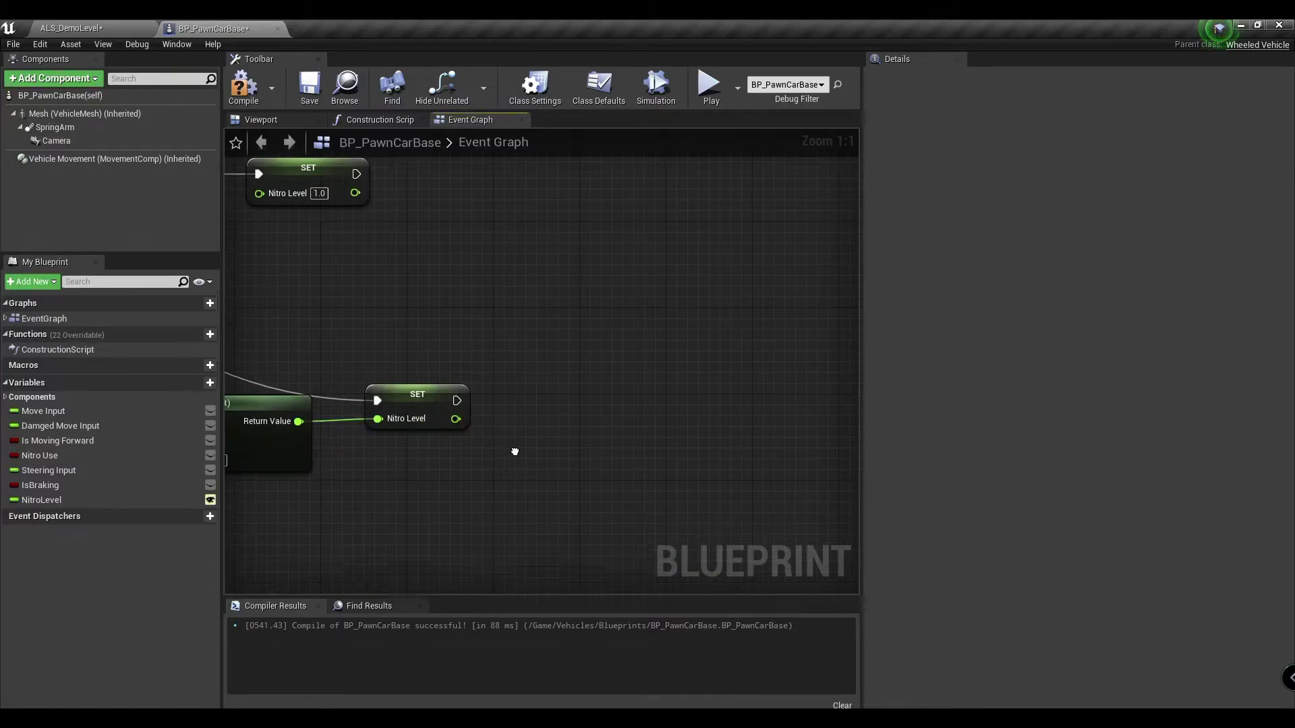
{"action": "right_click_drag", "start_coordinate": [524, 479], "coordinate": [507, 420]}
{"action": "left_click", "coordinate": [492, 373]}
{"action": "left_click_drag", "start_coordinate": [443, 373], "coordinate": [491, 373]}
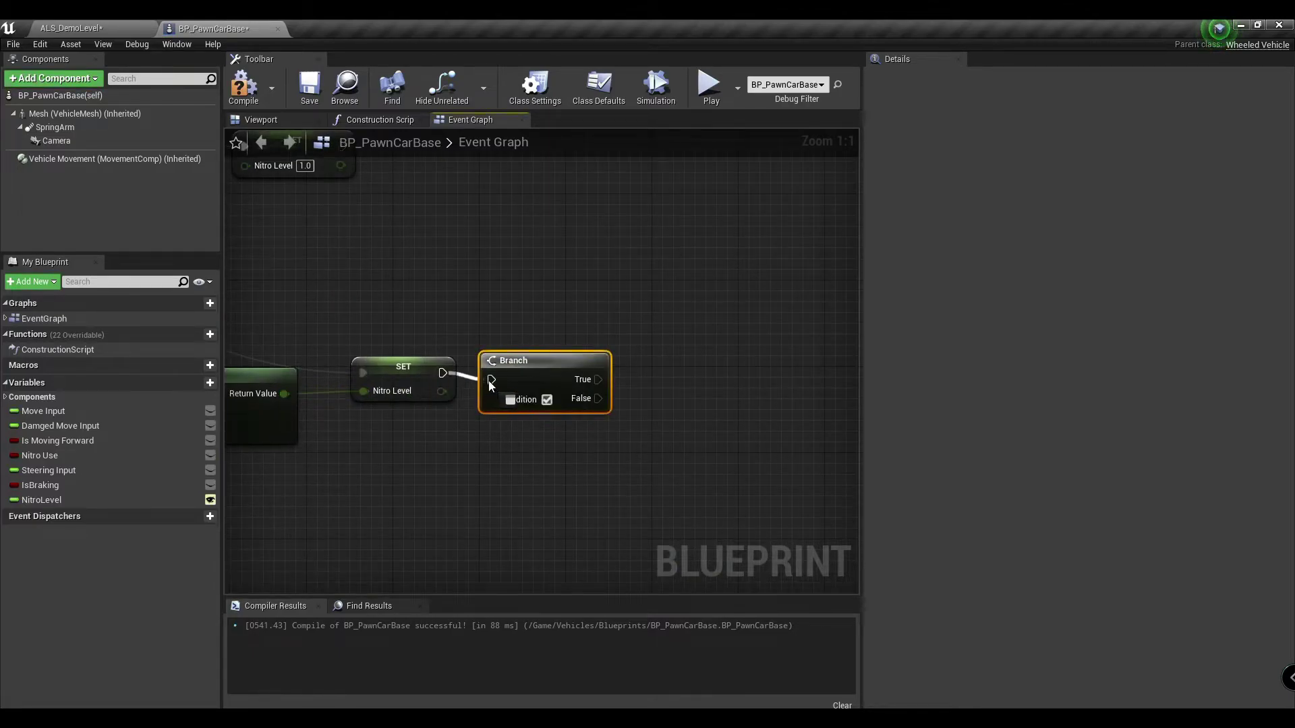
Add a NotEqual (float) check on the Clamp result against 0.0
{"action": "left_click", "coordinate": [554, 459]}
{"action": "right_click_drag", "start_coordinate": [487, 478], "coordinate": [670, 443]}
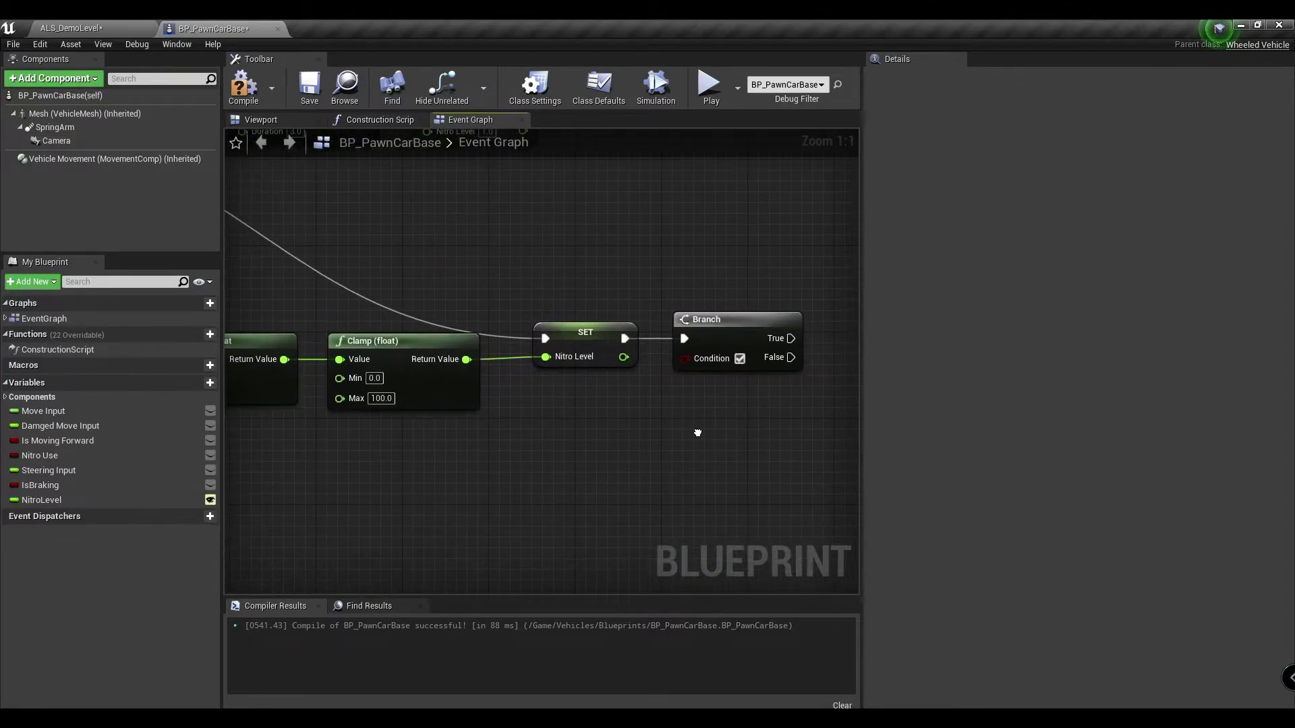
{"action": "right_click_drag", "start_coordinate": [638, 505], "coordinate": [610, 503]}
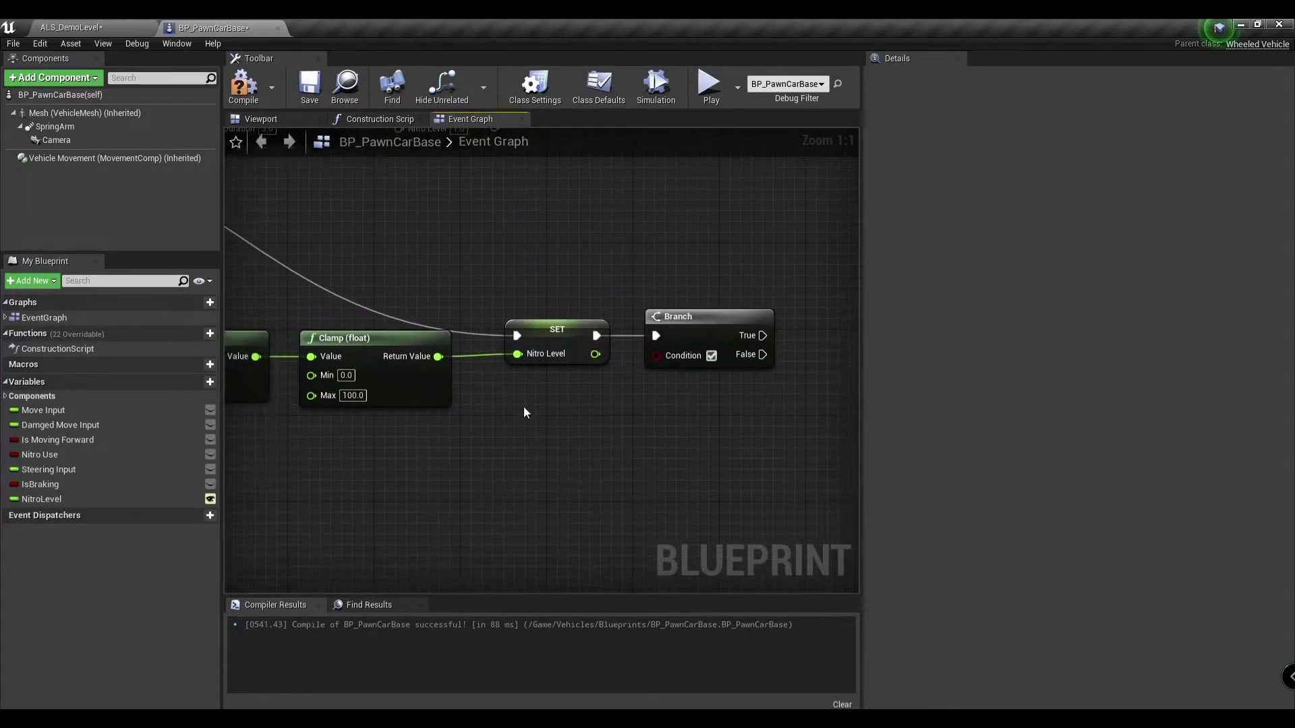
{"action": "mouse_move", "coordinate": [413, 364]}
{"action": "left_mouse_down"}
{"action": "mouse_move", "coordinate": [475, 364]}
{"action": "mouse_move", "coordinate": [518, 429]}
{"action": "left_mouse_up"}
{"action": "left_click", "coordinate": [425, 356]}
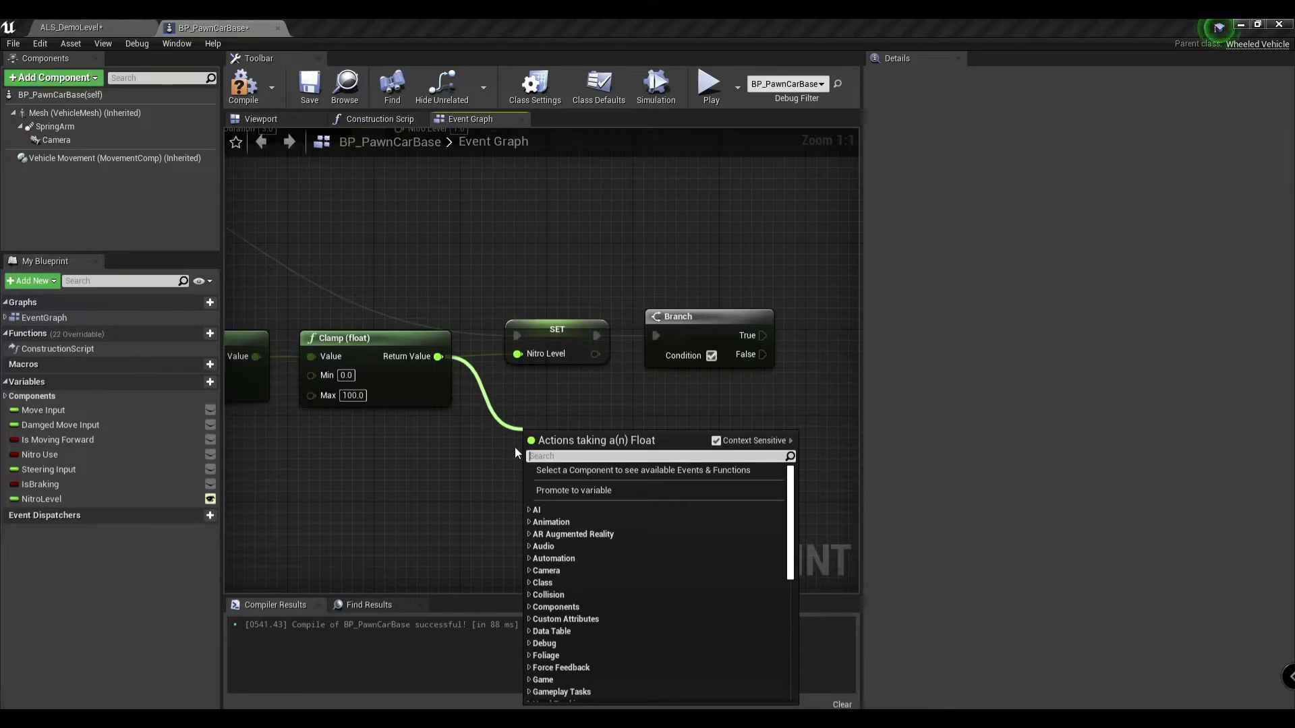
{"action": "type", "text": "not"}
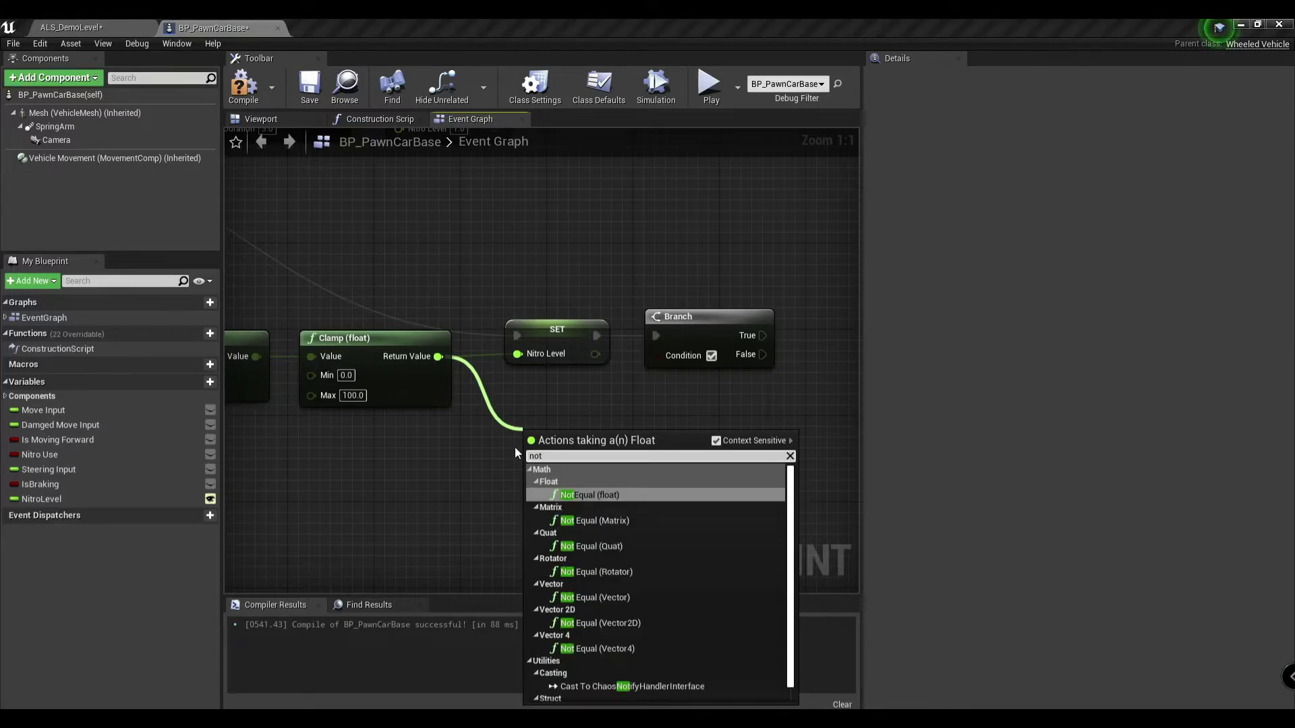
{"action": "left_click", "coordinate": [597, 495]}
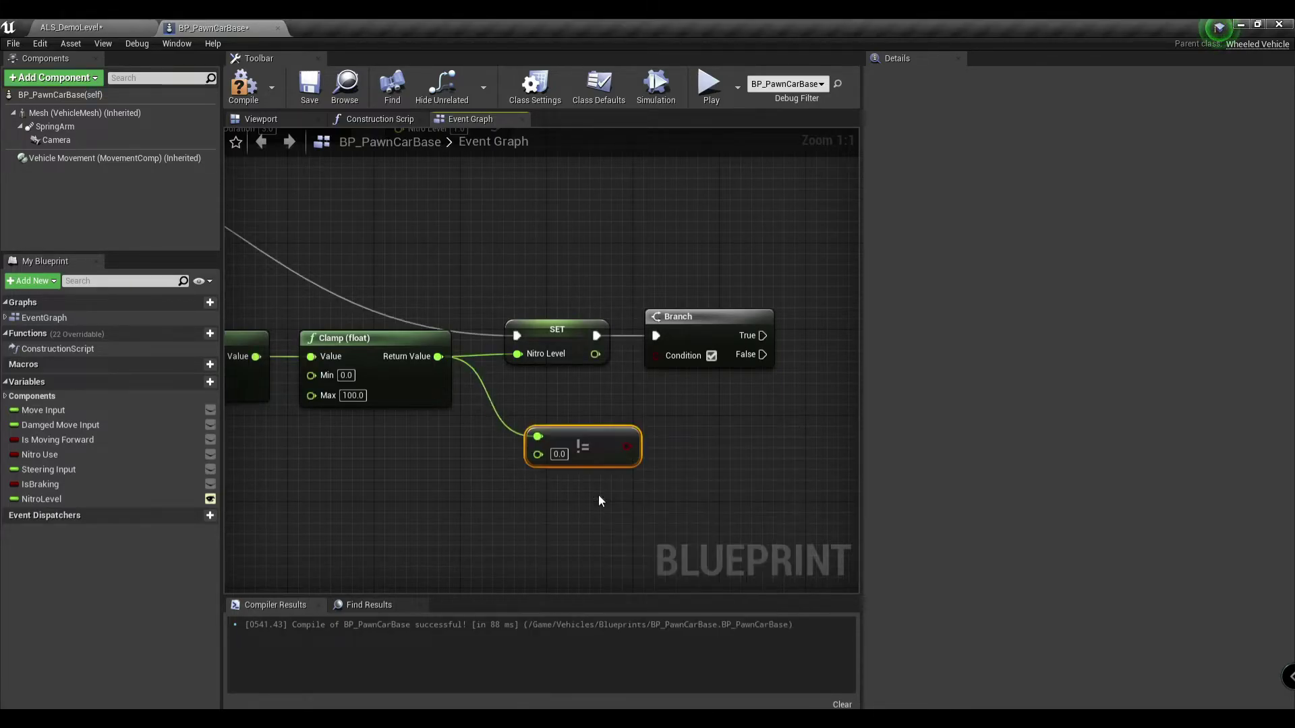
{"action": "mouse_move", "coordinate": [579, 451]}
{"action": "left_mouse_down"}
{"action": "mouse_move", "coordinate": [546, 429]}
{"action": "mouse_move", "coordinate": [643, 444]}
{"action": "left_mouse_up"}
AND the != result with Nitro Use and wire it into the Branch Condition
{"action": "type", "text": "and"}
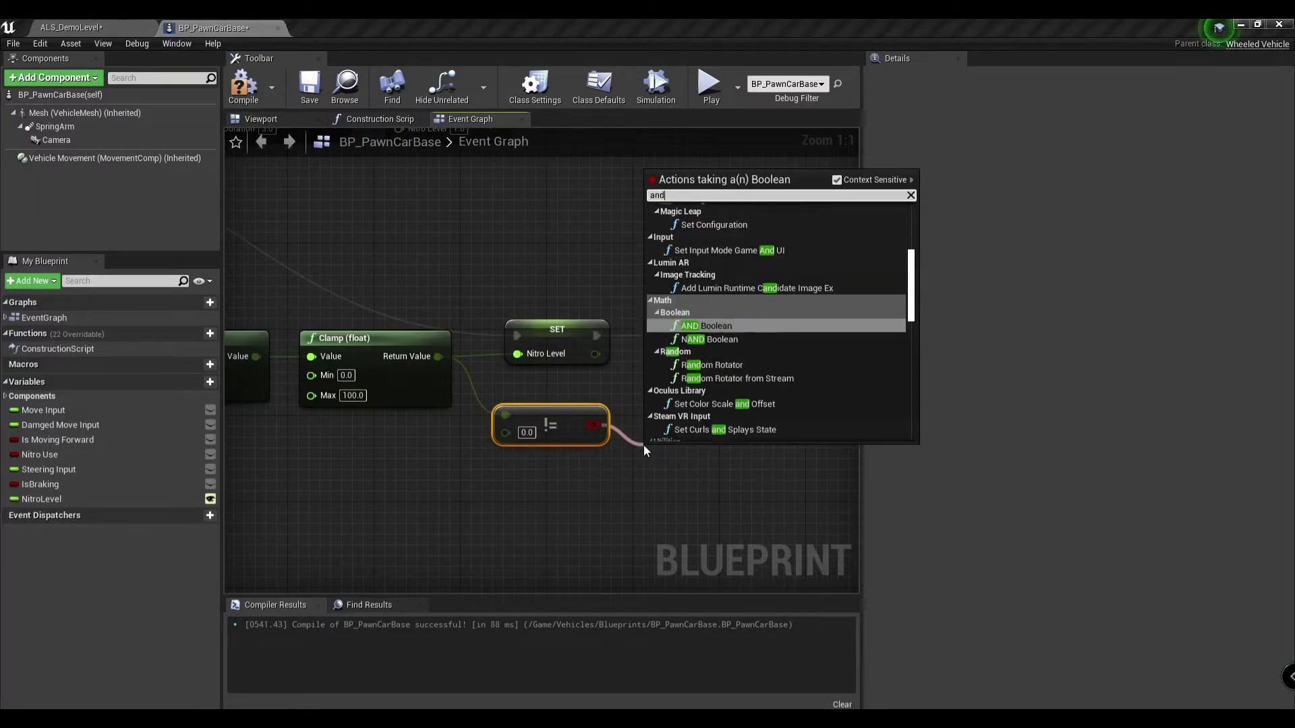
{"action": "key", "text": "Return"}
{"action": "left_click_drag", "start_coordinate": [712, 465], "coordinate": [701, 444]}
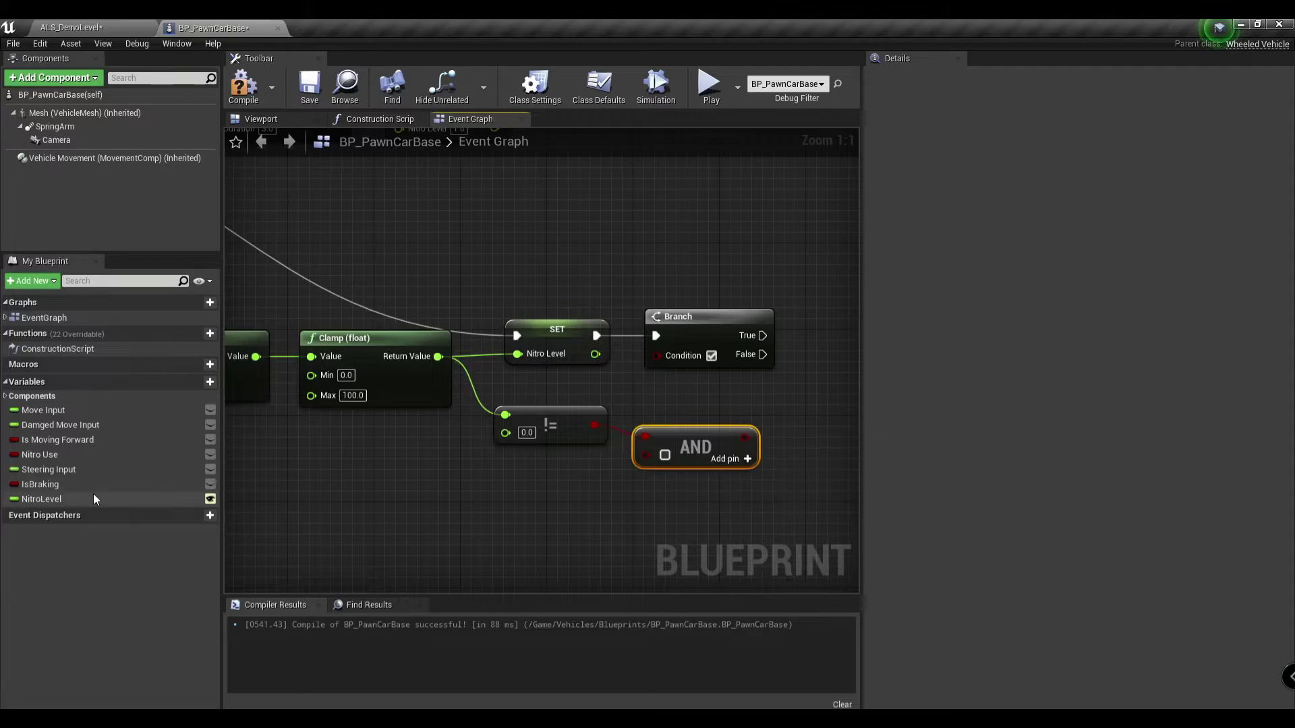
{"action": "left_click_drag", "start_coordinate": [39, 454], "coordinate": [645, 453], "text": "ctrl"}
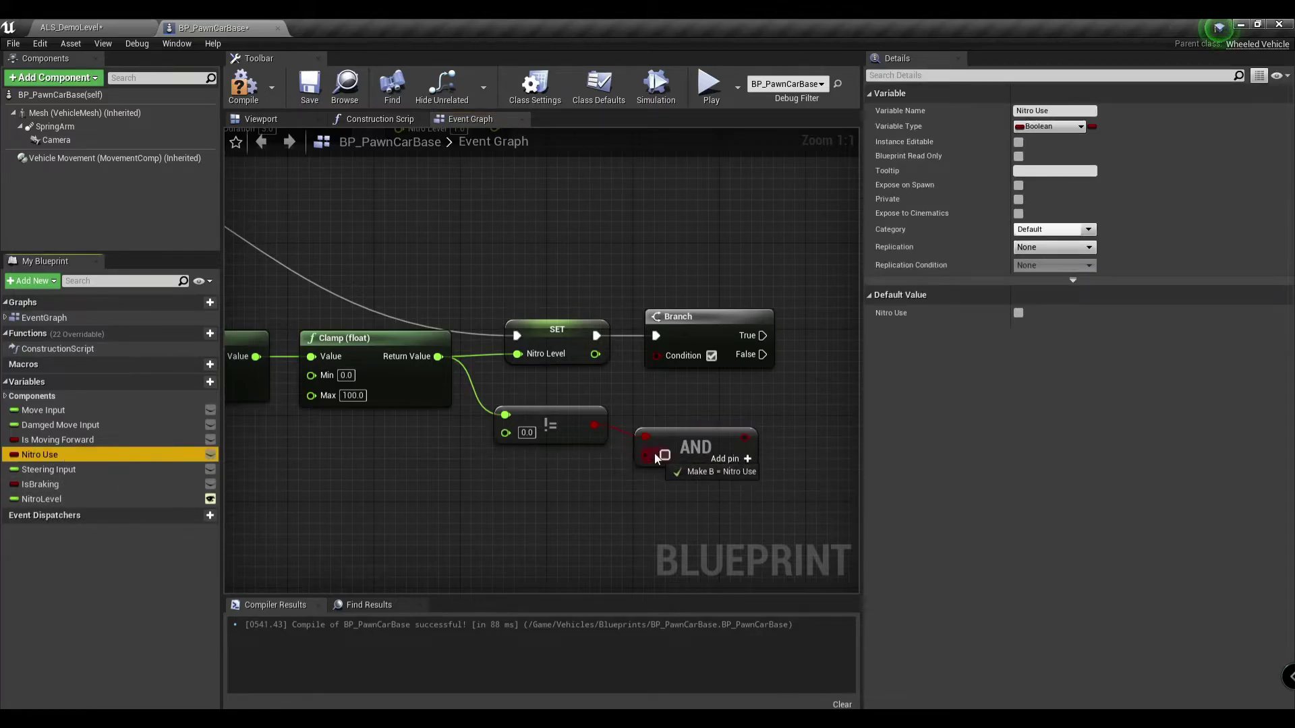
{"action": "right_click_drag", "start_coordinate": [674, 512], "coordinate": [555, 547]}
{"action": "left_click_drag", "start_coordinate": [612, 470], "coordinate": [552, 394]}
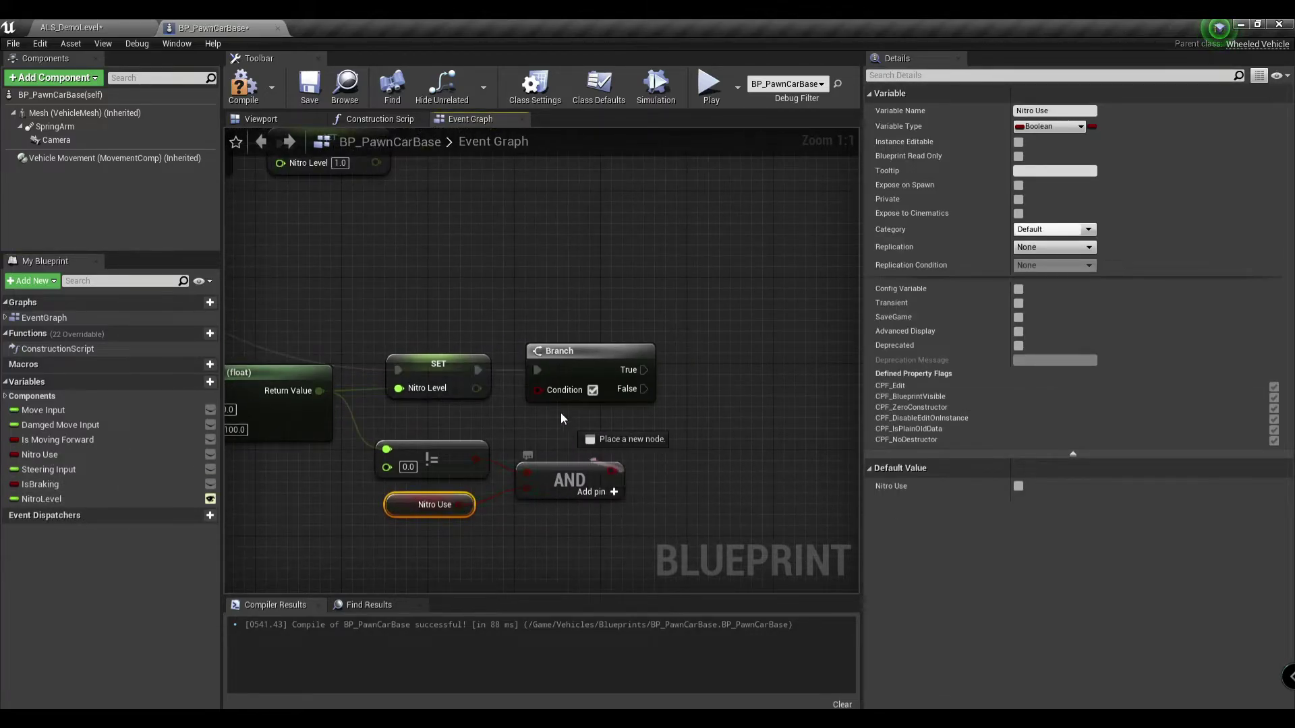
{"action": "left_click_drag", "start_coordinate": [627, 435], "coordinate": [371, 522]}
{"action": "left_click_drag", "start_coordinate": [580, 474], "coordinate": [569, 452]}
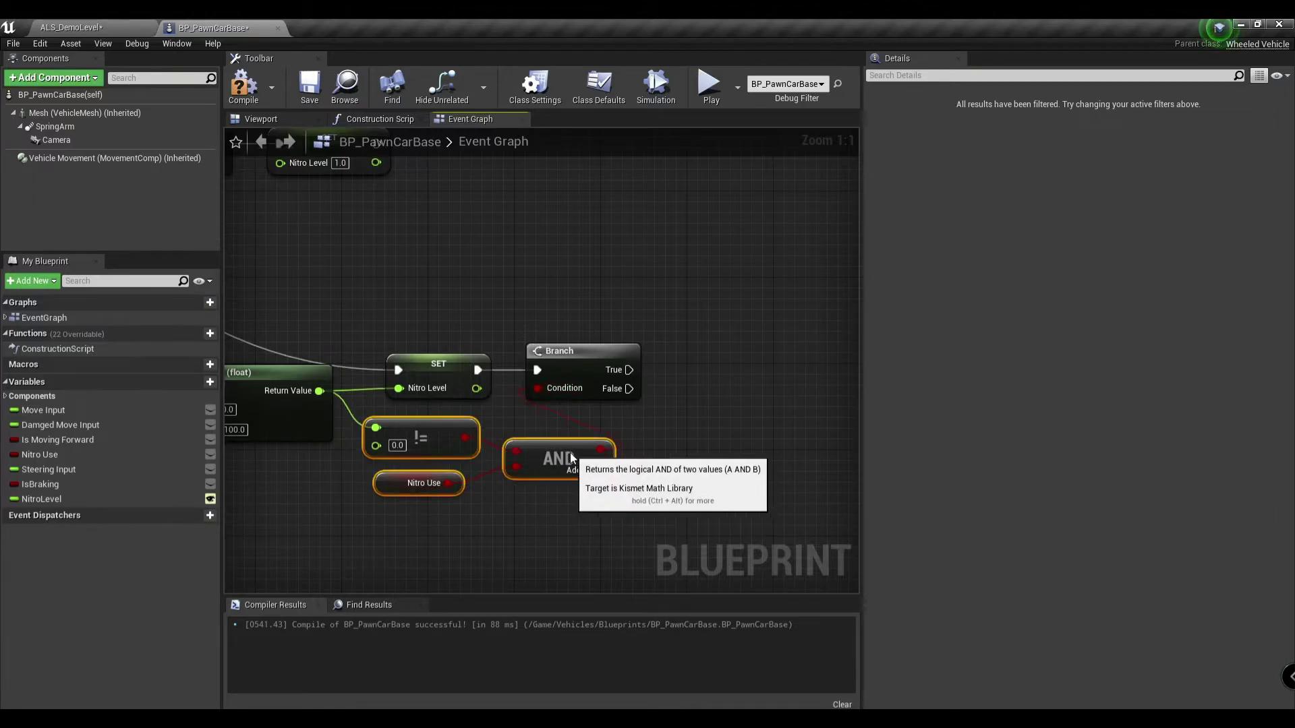
{"action": "scroll", "coordinate": [378, 522], "scroll_direction": "down", "scroll_amount": 2}
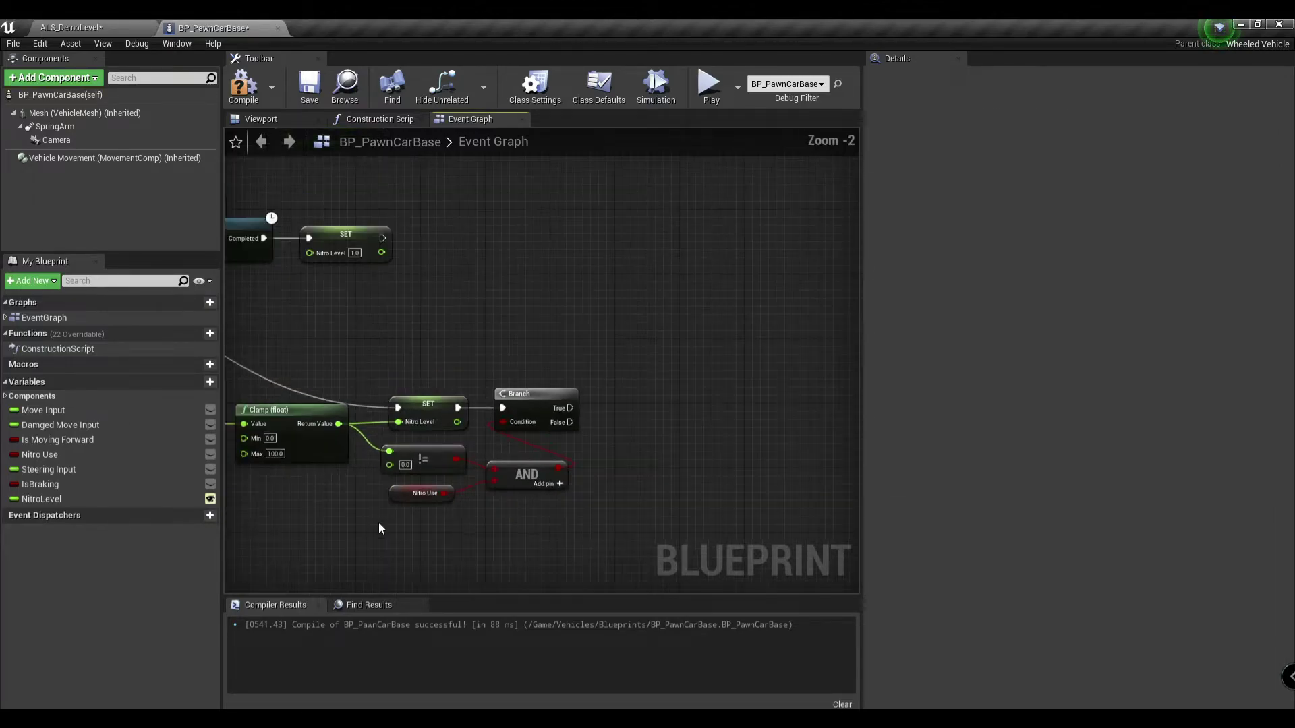
{"action": "right_click_drag", "start_coordinate": [378, 522], "coordinate": [940, 492]}
{"action": "right_click_drag", "start_coordinate": [581, 492], "coordinate": [686, 383]}
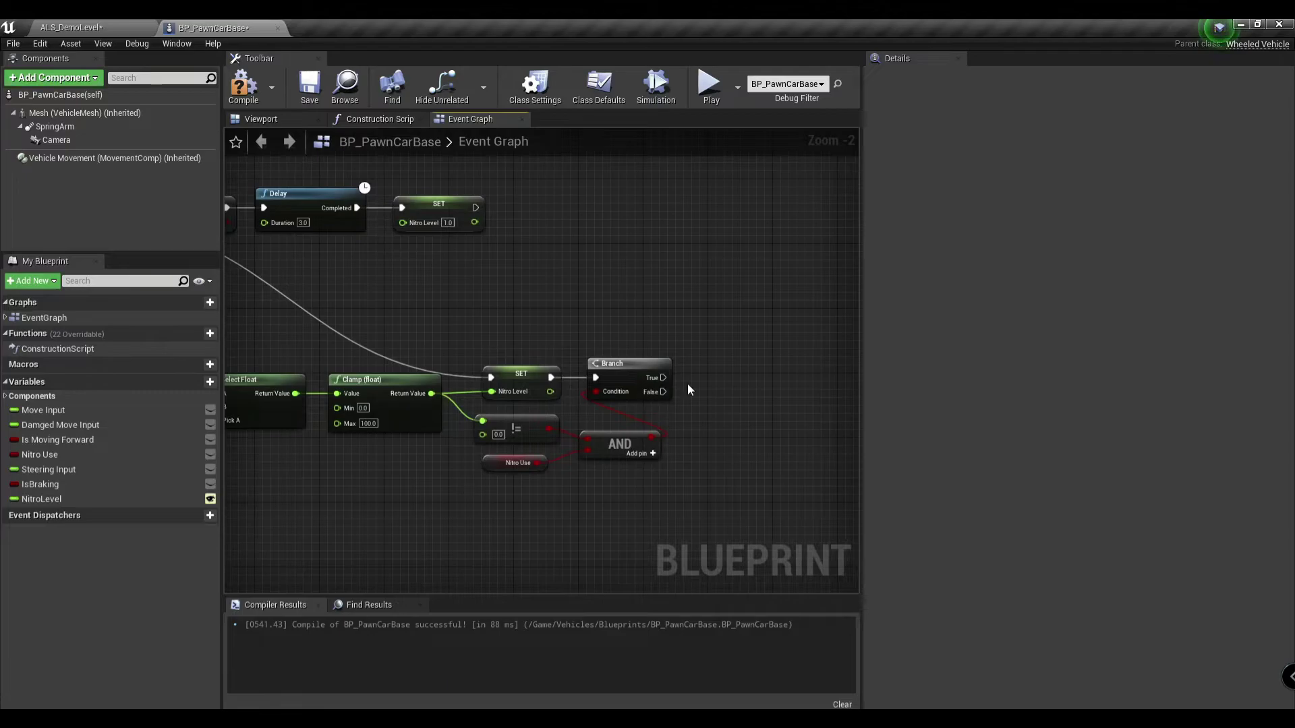
{"action": "scroll", "coordinate": [687, 383], "scroll_direction": "up", "scroll_amount": 2}
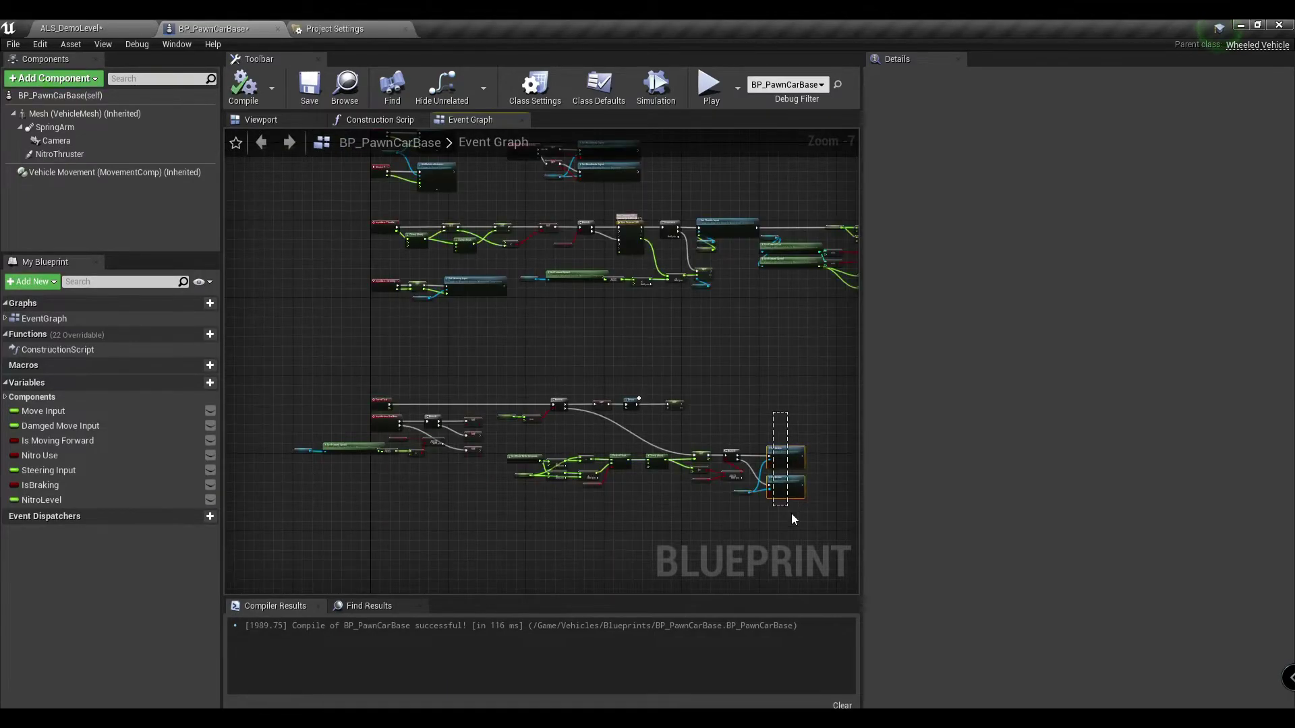
Delete the two old Set Active nodes and save BP_PawnCarBase
{"action": "key", "text": "Delete"}
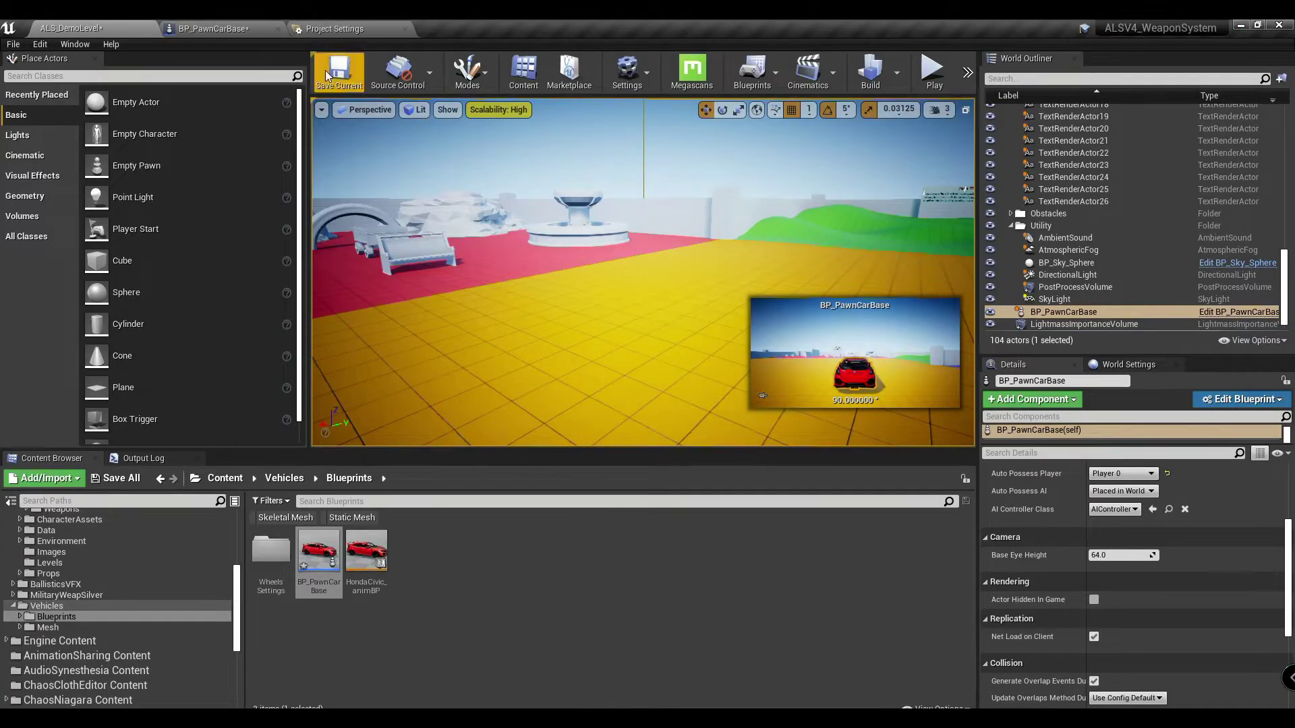
{"action": "left_click", "coordinate": [327, 75]}
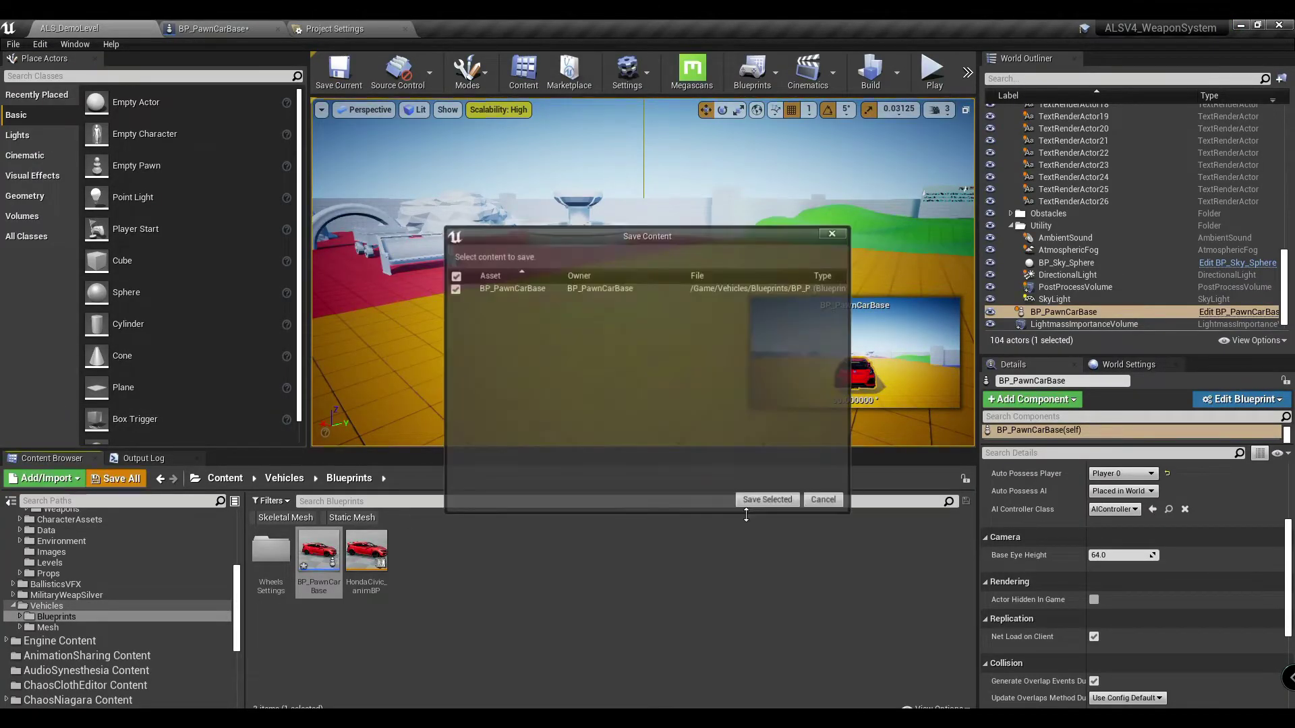
{"action": "left_click", "coordinate": [766, 500]}
{"action": "left_click", "coordinate": [281, 26]}
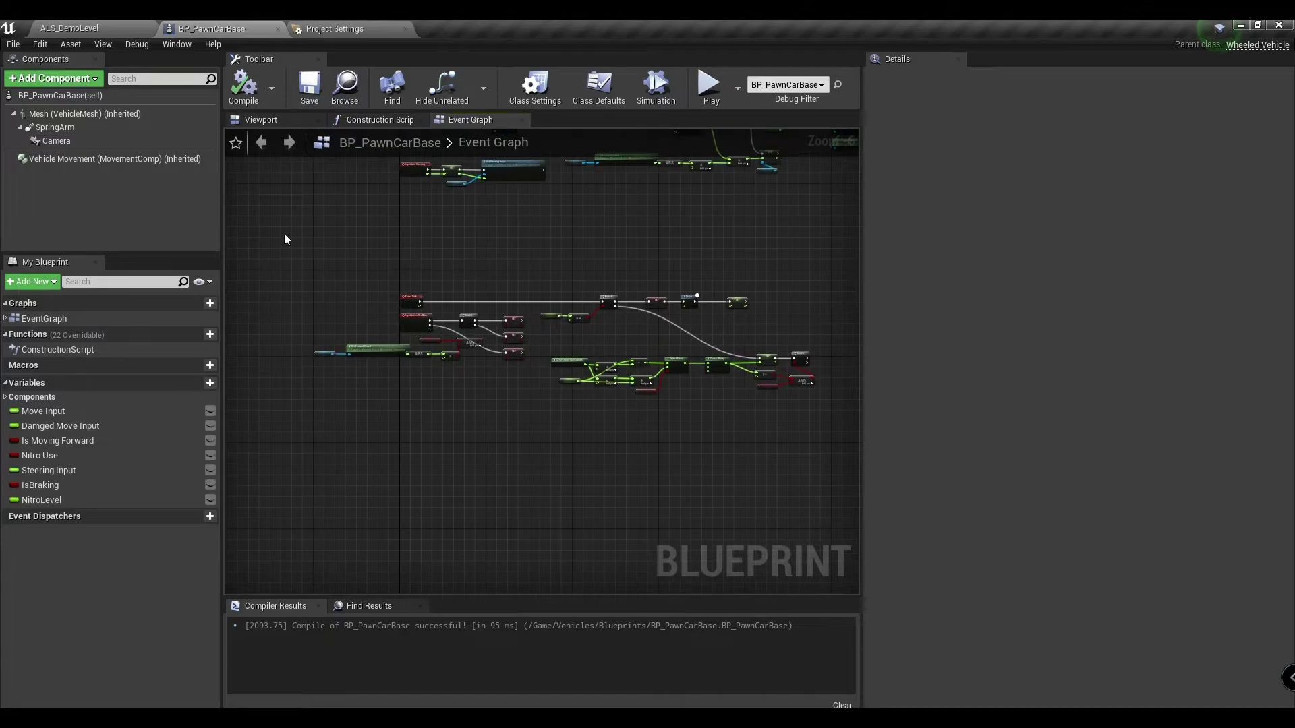
Move the node group aside, shift the Branch and SET nodes, and pan to the Nitro Level check
{"action": "scroll", "coordinate": [362, 388], "scroll_direction": "up", "scroll_amount": 4}
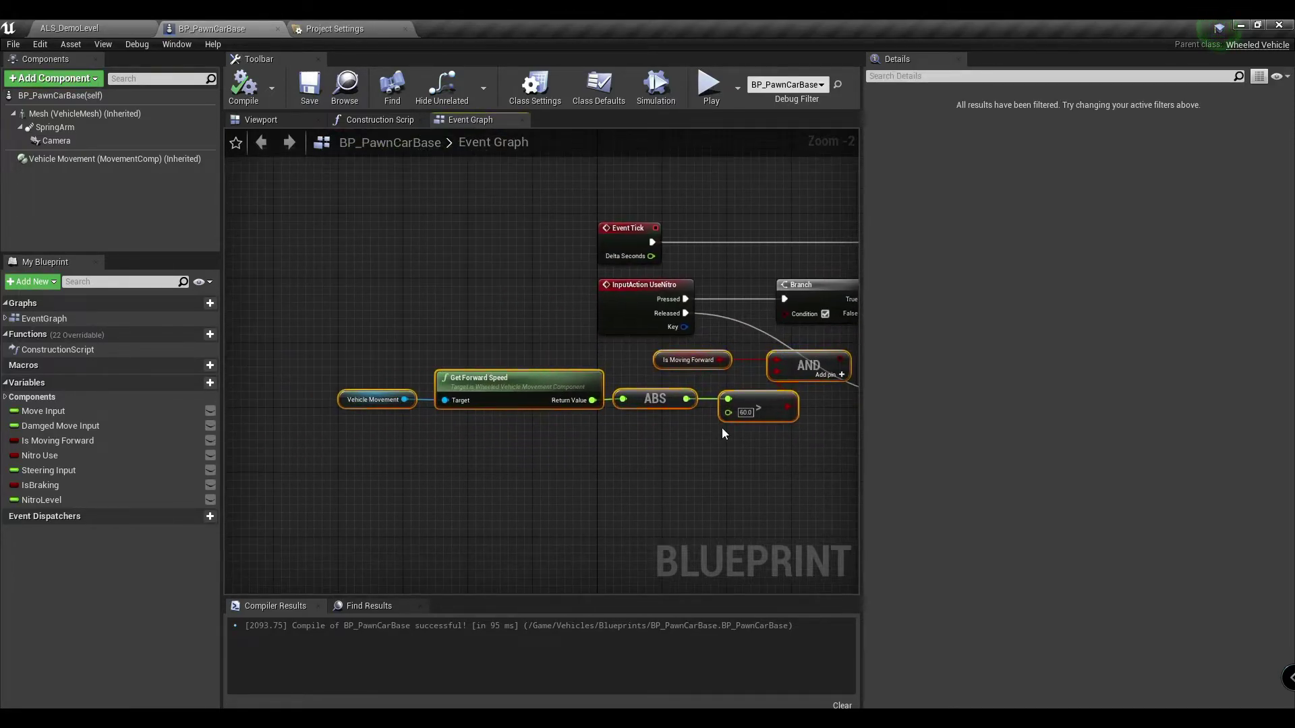
{"action": "left_click_drag", "start_coordinate": [470, 358], "coordinate": [529, 369]}
{"action": "scroll", "coordinate": [500, 441], "scroll_direction": "down", "scroll_amount": 1}
{"action": "scroll", "coordinate": [501, 441], "scroll_direction": "up", "scroll_amount": 2}
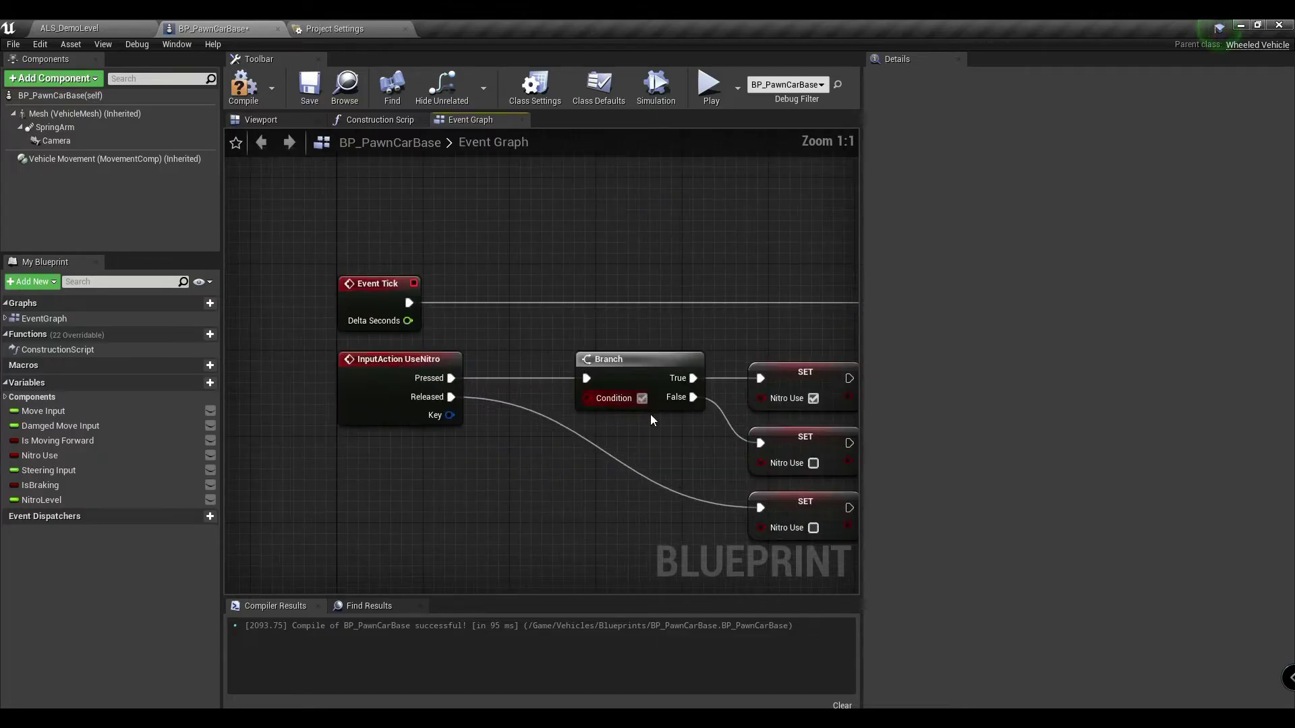
{"action": "scroll", "coordinate": [650, 414], "scroll_direction": "up", "scroll_amount": 1}
{"action": "mouse_move", "coordinate": [585, 487]}
{"action": "left_mouse_down"}
{"action": "mouse_move", "coordinate": [705, 371]}
{"action": "mouse_move", "coordinate": [666, 348]}
{"action": "left_mouse_up"}
{"action": "left_click", "coordinate": [472, 223]}
{"action": "scroll", "coordinate": [405, 270], "scroll_direction": "down", "scroll_amount": 2}
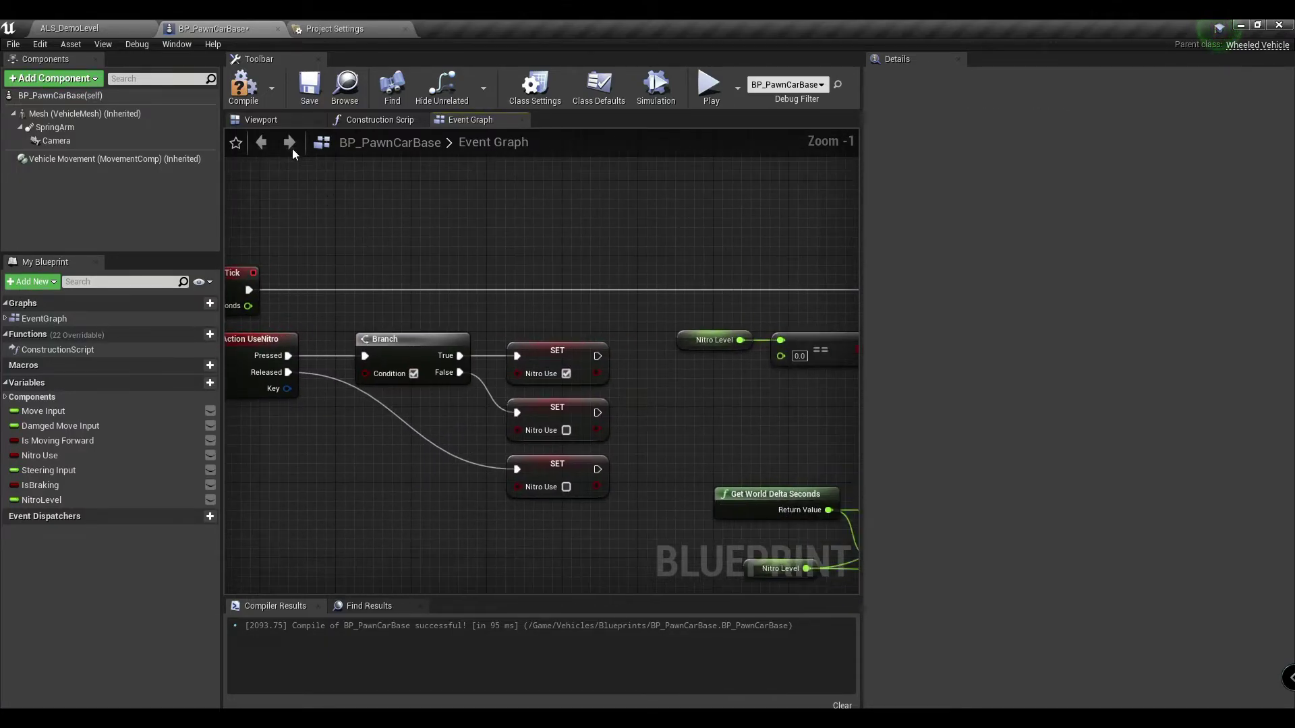
{"action": "right_click_drag", "start_coordinate": [508, 311], "coordinate": [280, 311]}
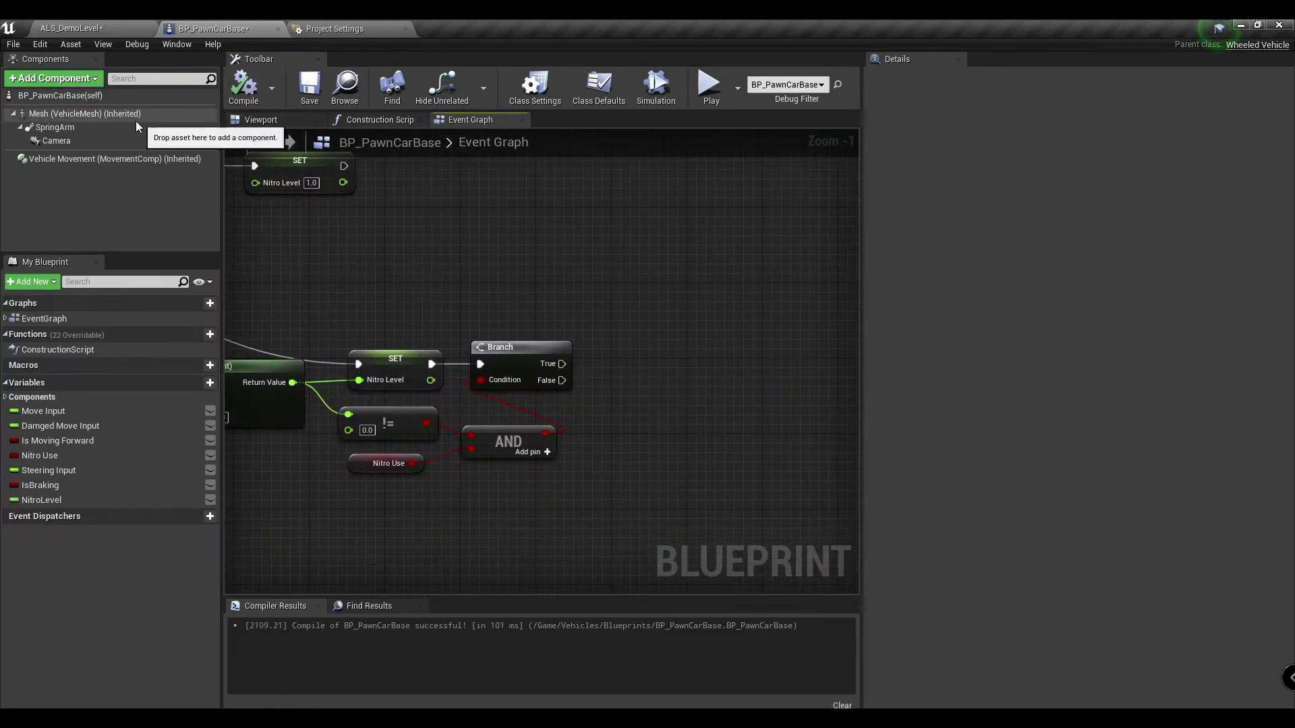
Add a Physics Thruster under the car mesh with Thrust Strength 1250000
{"action": "left_click", "coordinate": [86, 116]}
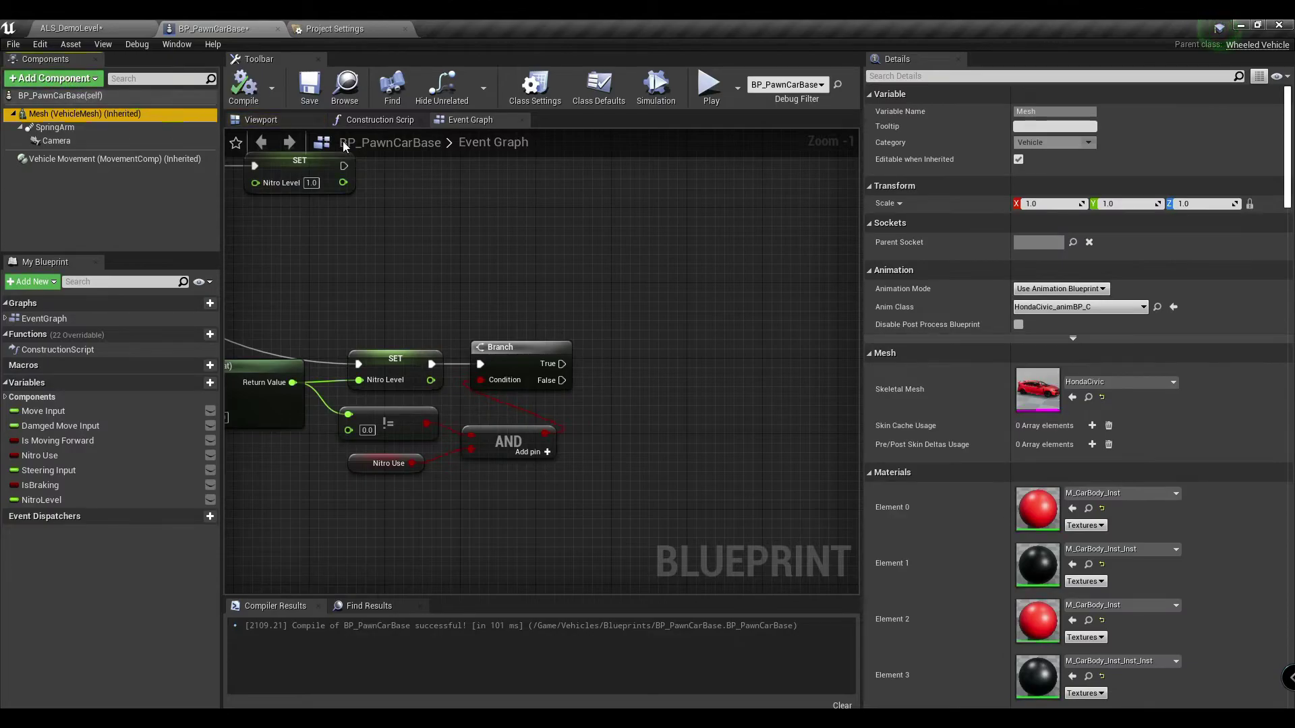
{"action": "left_click", "coordinate": [49, 79]}
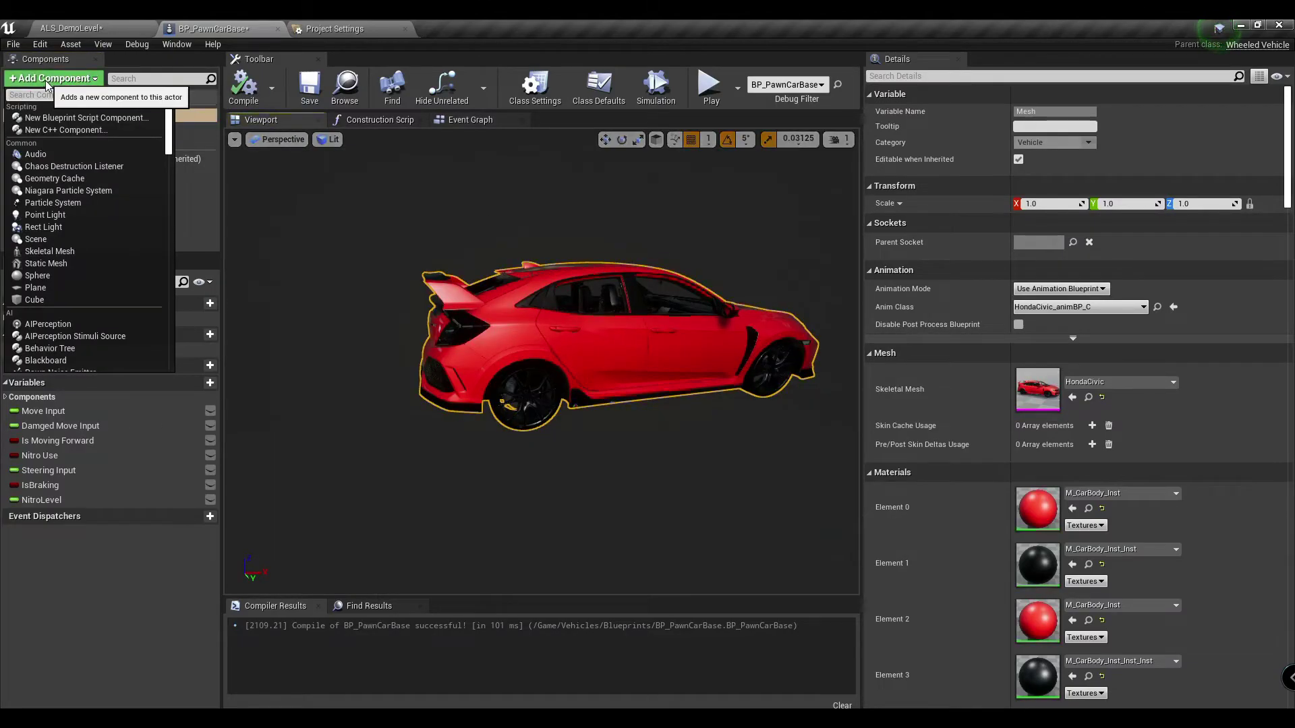
{"action": "type", "text": "phys"}
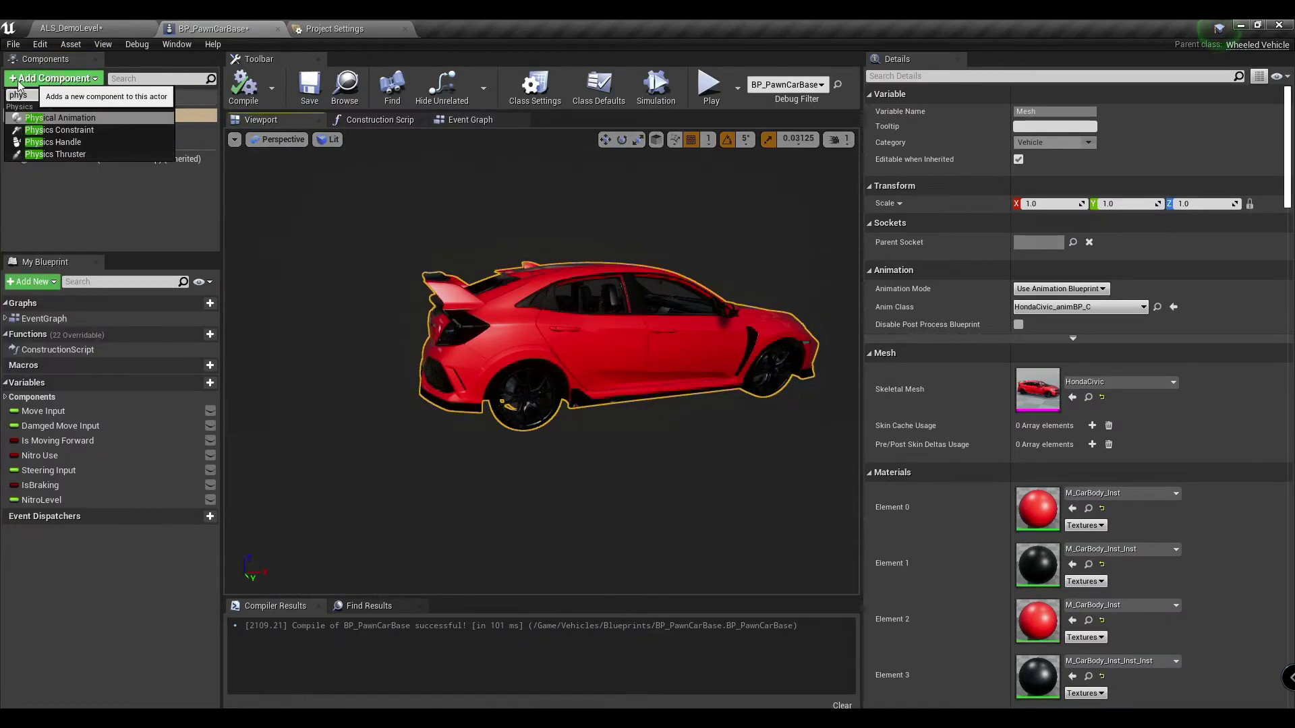
{"action": "left_click", "coordinate": [83, 155]}
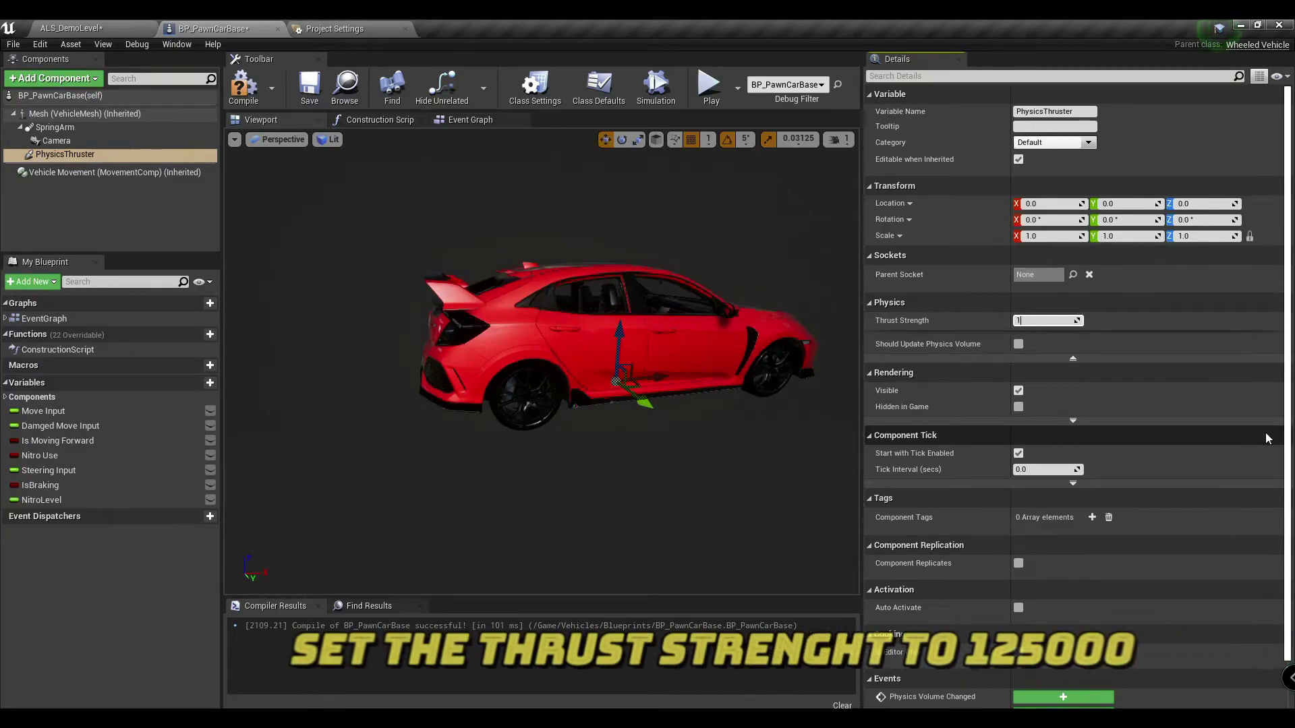
{"action": "type", "text": "1250"}
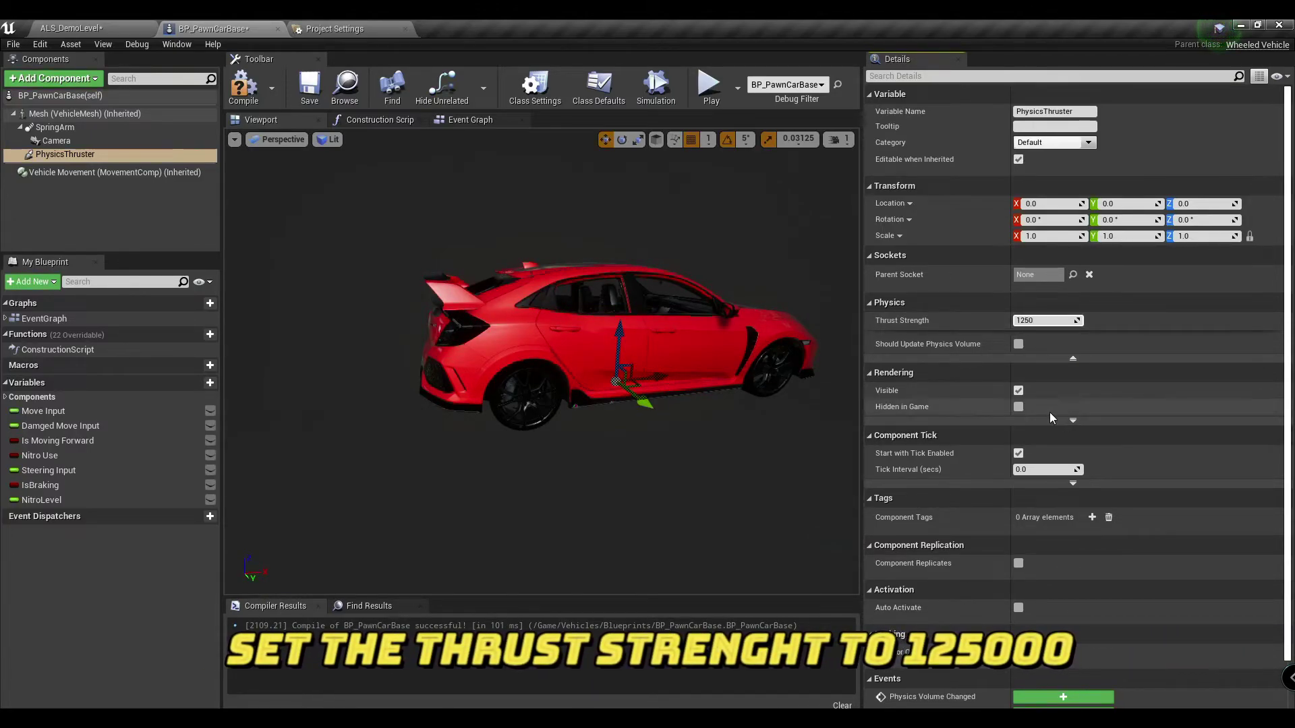
{"action": "type", "text": "000"}
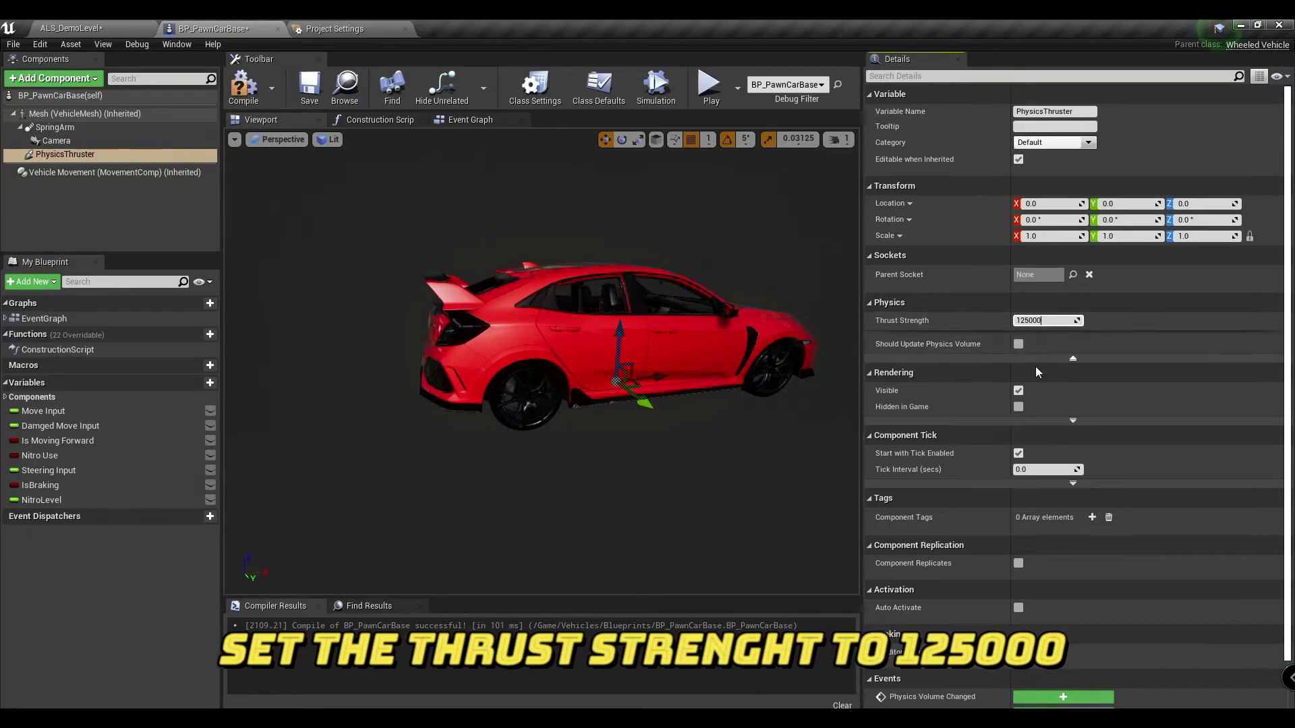
{"action": "key", "text": "Return"}
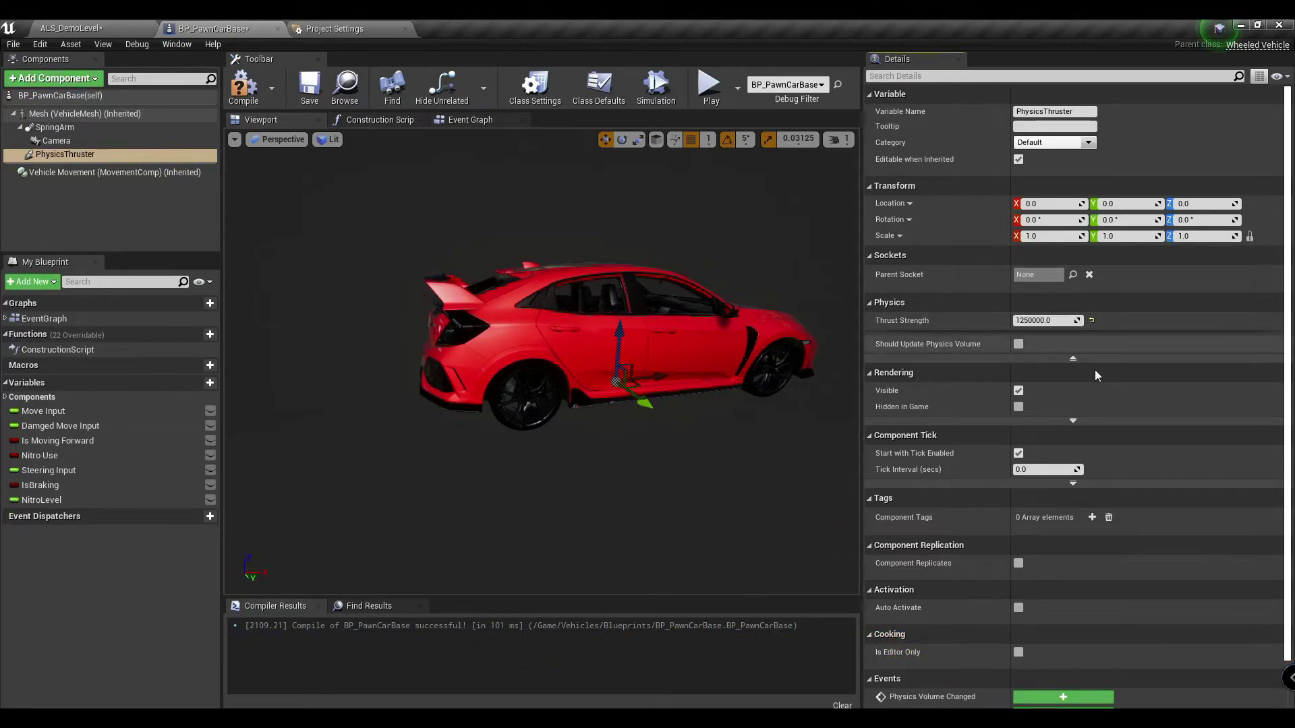
Compile, drop a PhysicsThruster reference into the graph and add a Set Active node for it on the True path
{"action": "left_click", "coordinate": [244, 91]}
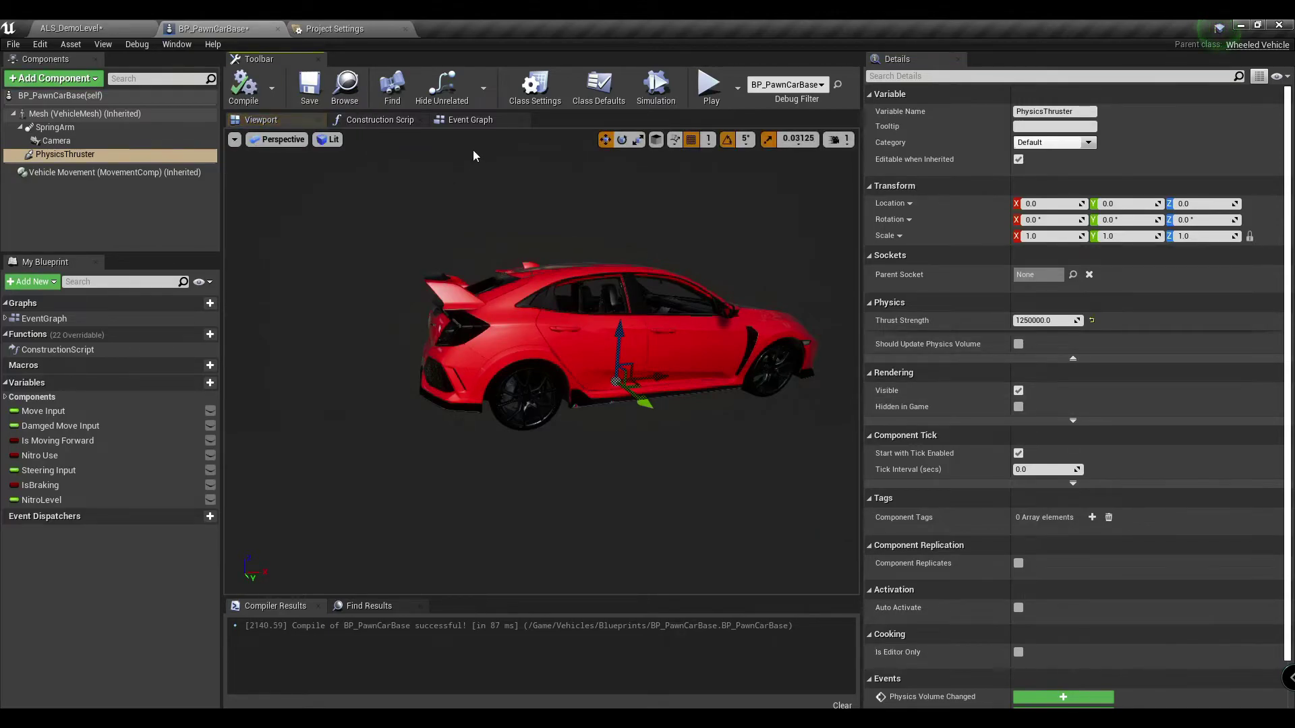
{"action": "left_click", "coordinate": [470, 119]}
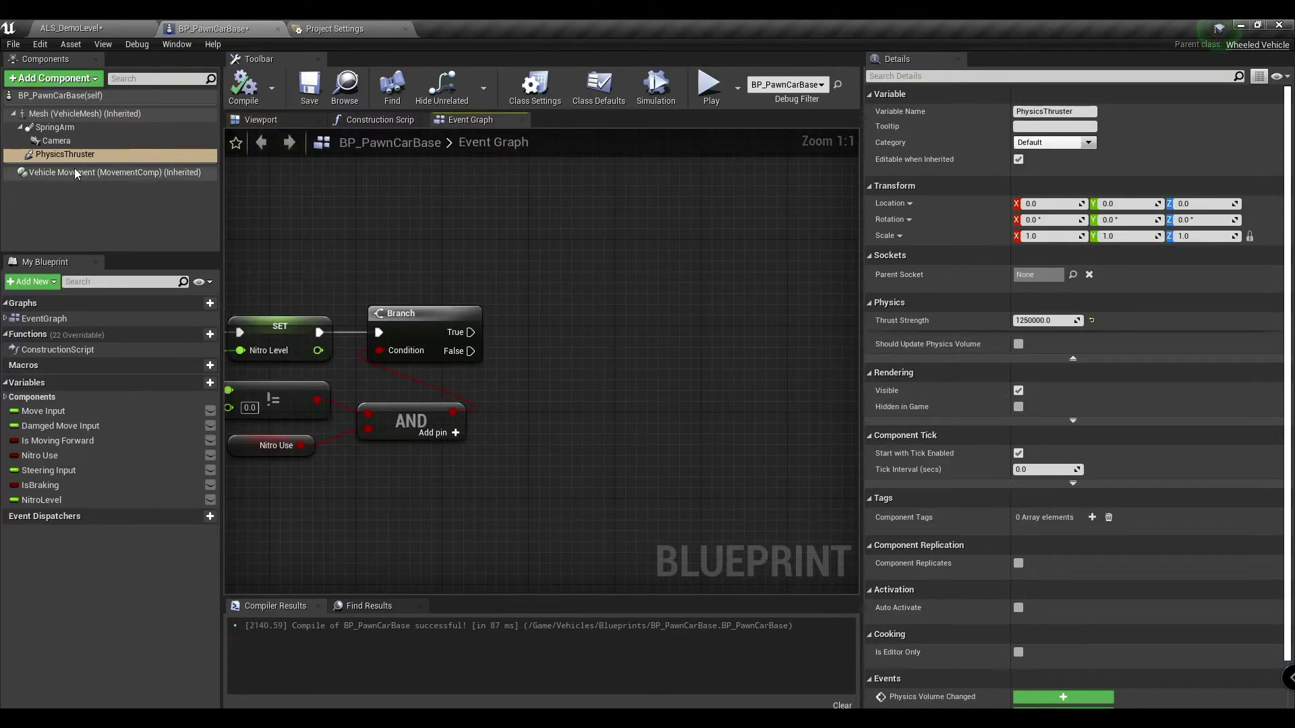
{"action": "mouse_move", "coordinate": [66, 154]}
{"action": "left_mouse_down"}
{"action": "mouse_move", "coordinate": [451, 386]}
{"action": "mouse_move", "coordinate": [415, 384]}
{"action": "mouse_move", "coordinate": [551, 355]}
{"action": "left_mouse_up"}
{"action": "type", "text": "acti"}
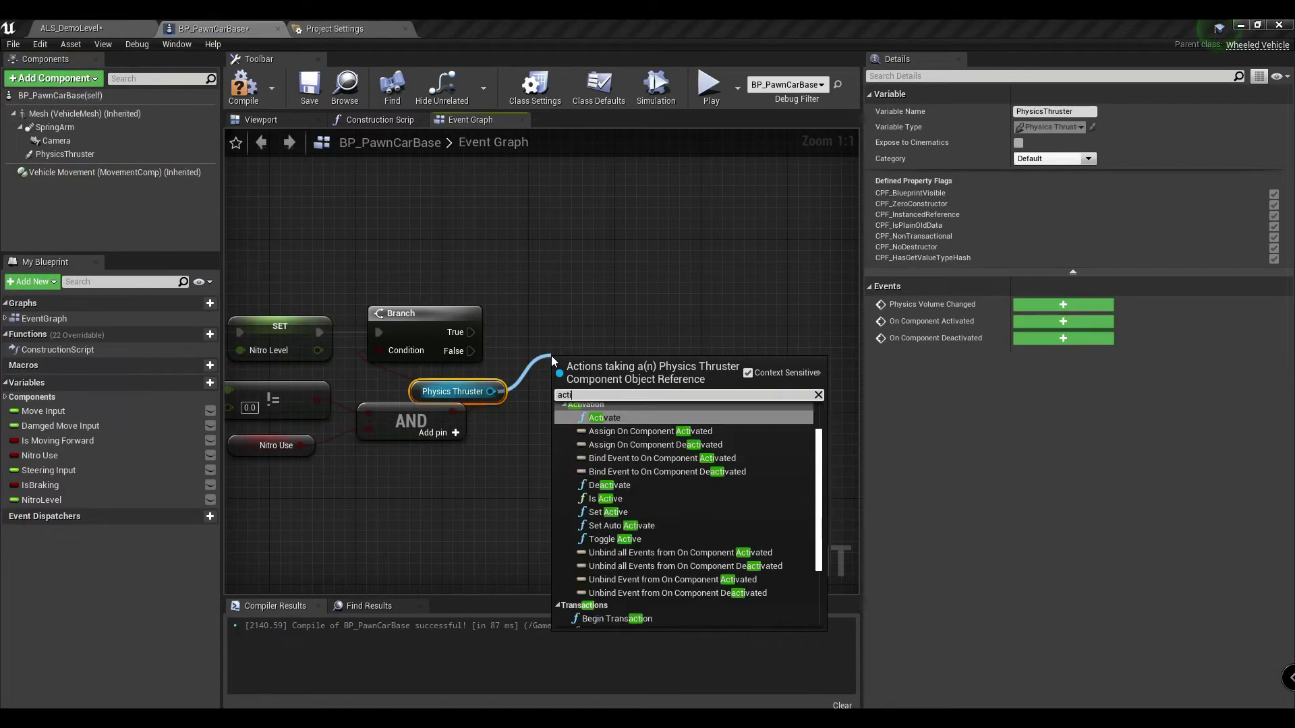
{"action": "type", "text": "vate"}
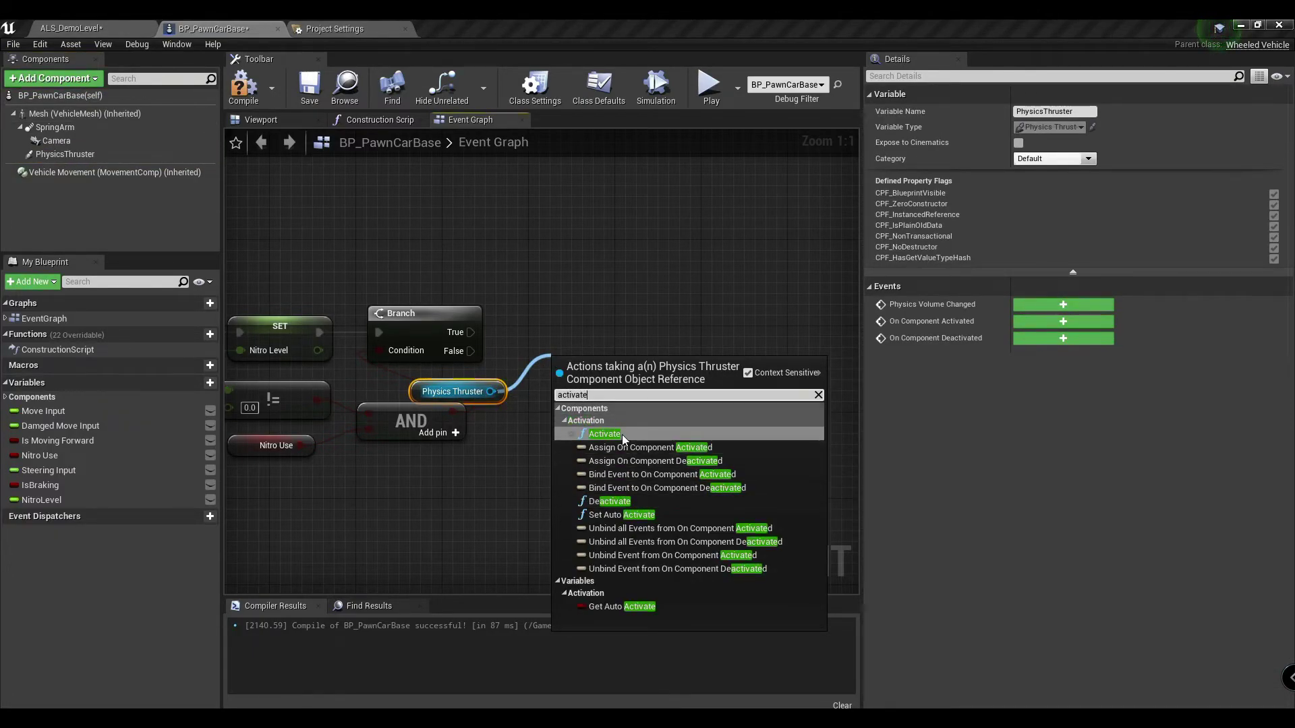
{"action": "left_click", "coordinate": [638, 516]}
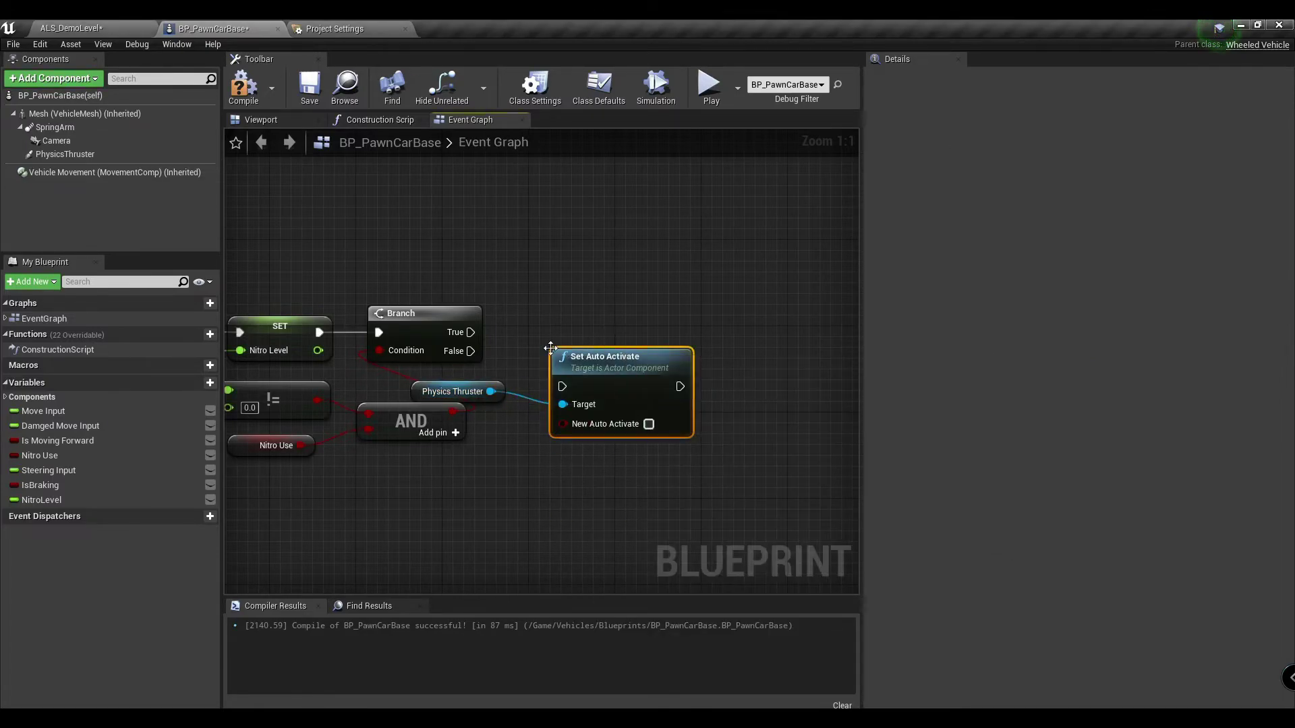
{"action": "key", "text": "Delete"}
{"action": "left_click_drag", "start_coordinate": [490, 391], "coordinate": [561, 354]}
{"action": "type", "text": "setac"}
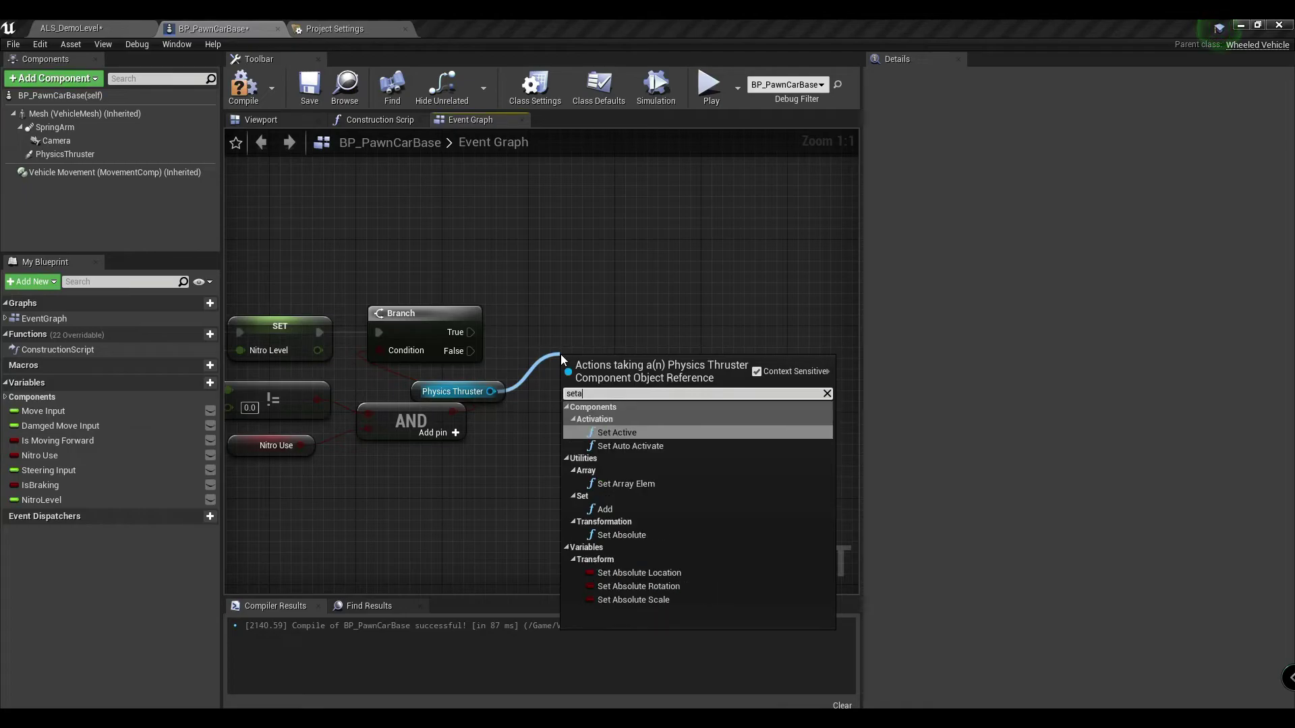
{"action": "left_click", "coordinate": [656, 431]}
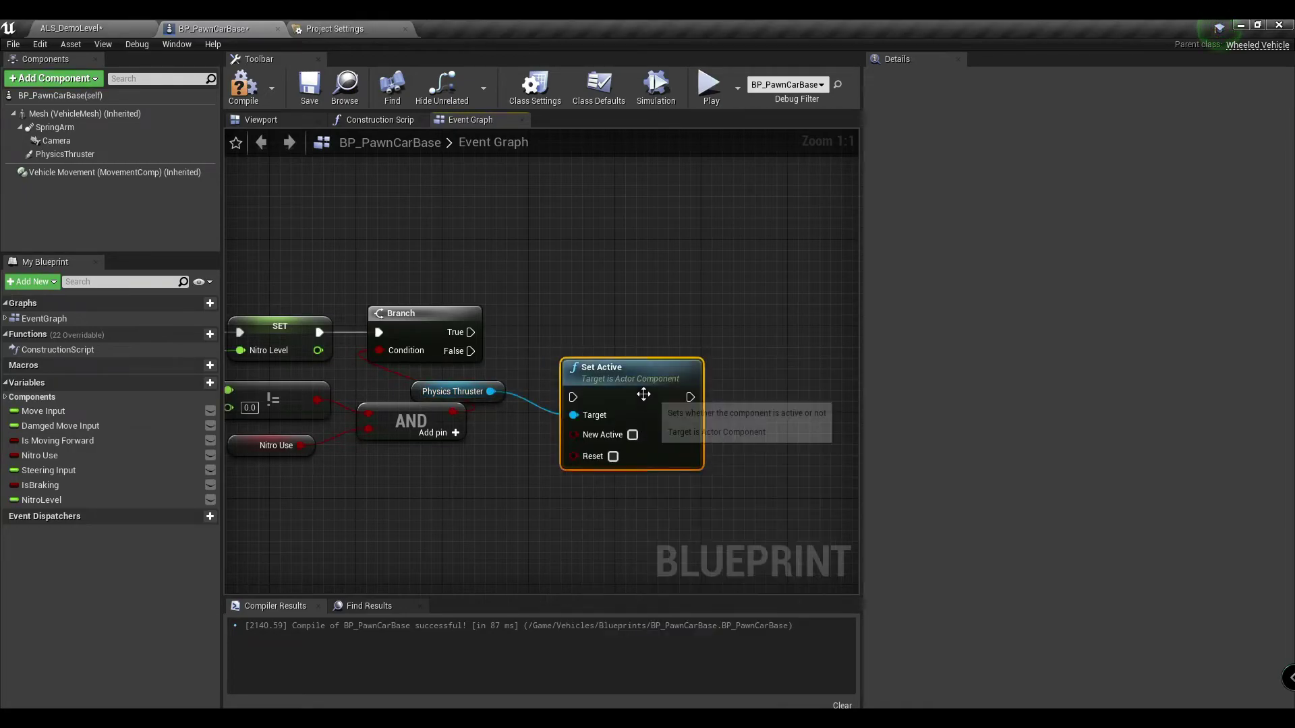
{"action": "left_click_drag", "start_coordinate": [630, 298], "coordinate": [630, 308]}
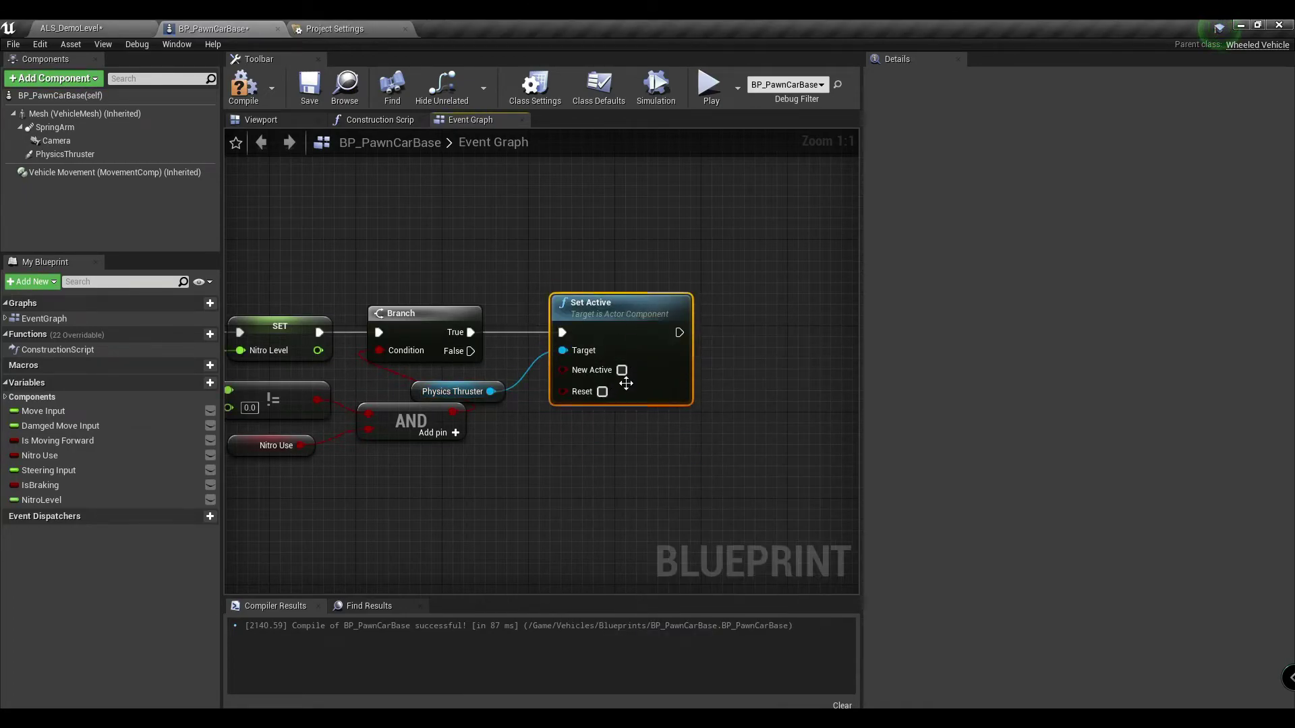
{"action": "left_click_drag", "start_coordinate": [417, 394], "coordinate": [417, 383]}
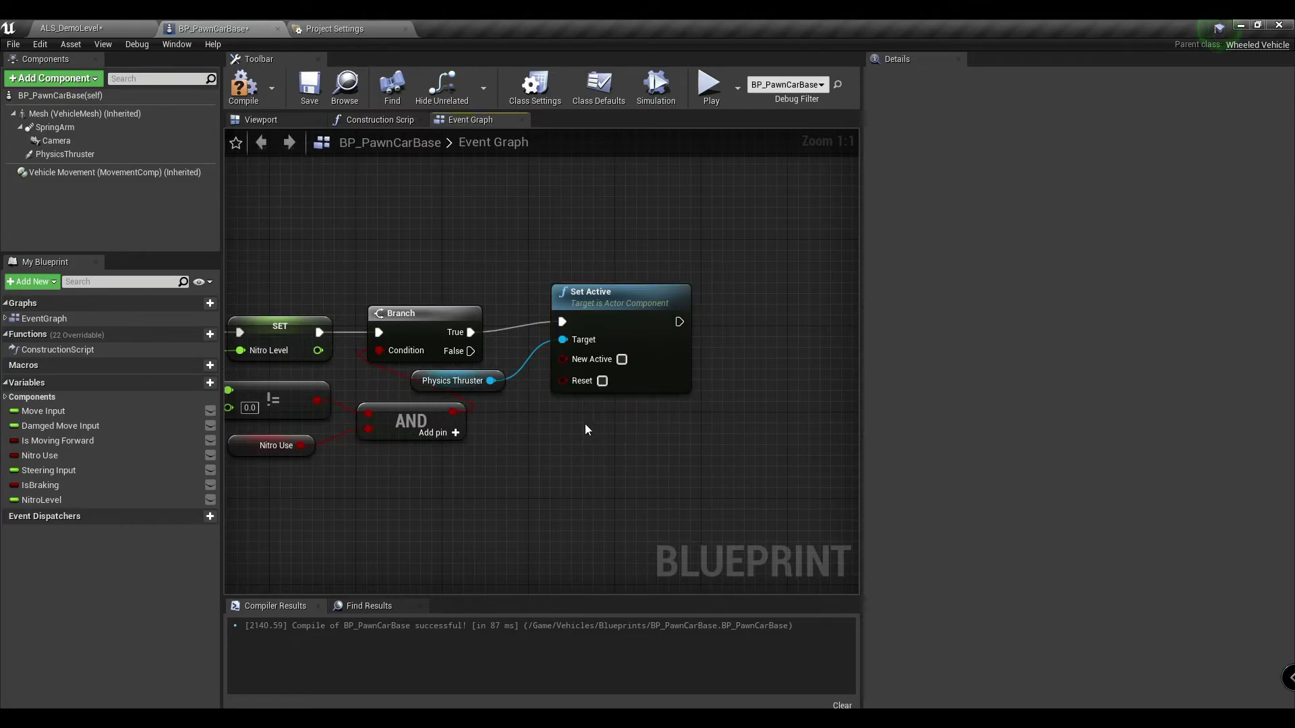
Duplicate Set Active for the False path and tick New Active on the True one
{"action": "left_click", "coordinate": [590, 307]}
{"action": "key", "text": "ctrl+c"}
{"action": "key", "text": "ctrl+v"}
{"action": "left_click_drag", "start_coordinate": [588, 434], "coordinate": [577, 422]}
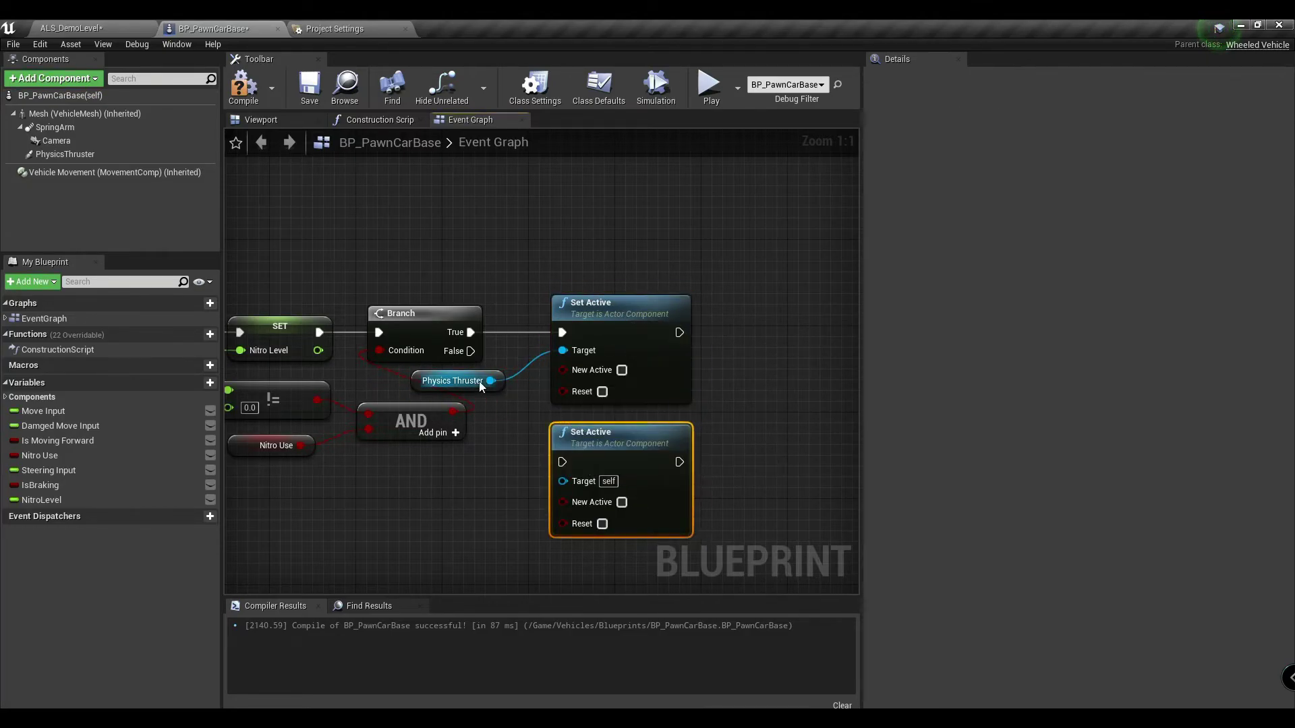
{"action": "left_click_drag", "start_coordinate": [490, 380], "coordinate": [563, 479]}
{"action": "left_click", "coordinate": [622, 371]}
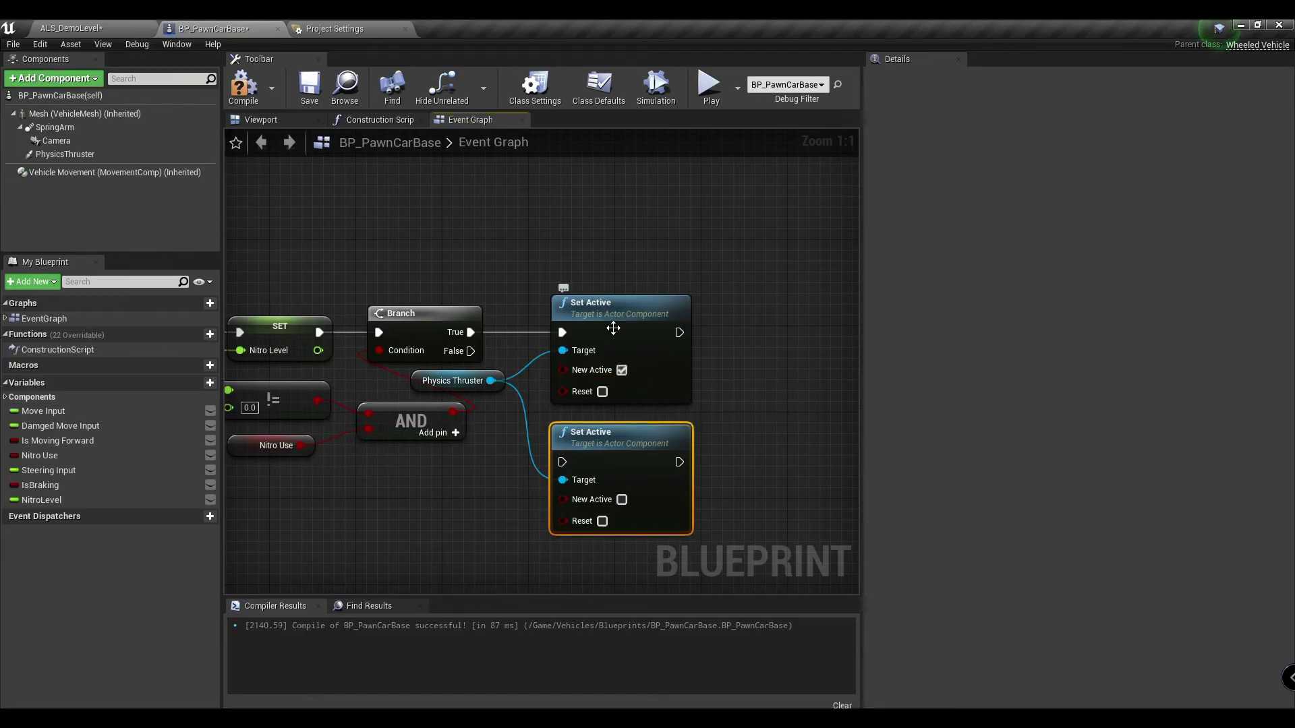
{"action": "right_click_drag", "start_coordinate": [586, 486], "coordinate": [693, 474]}
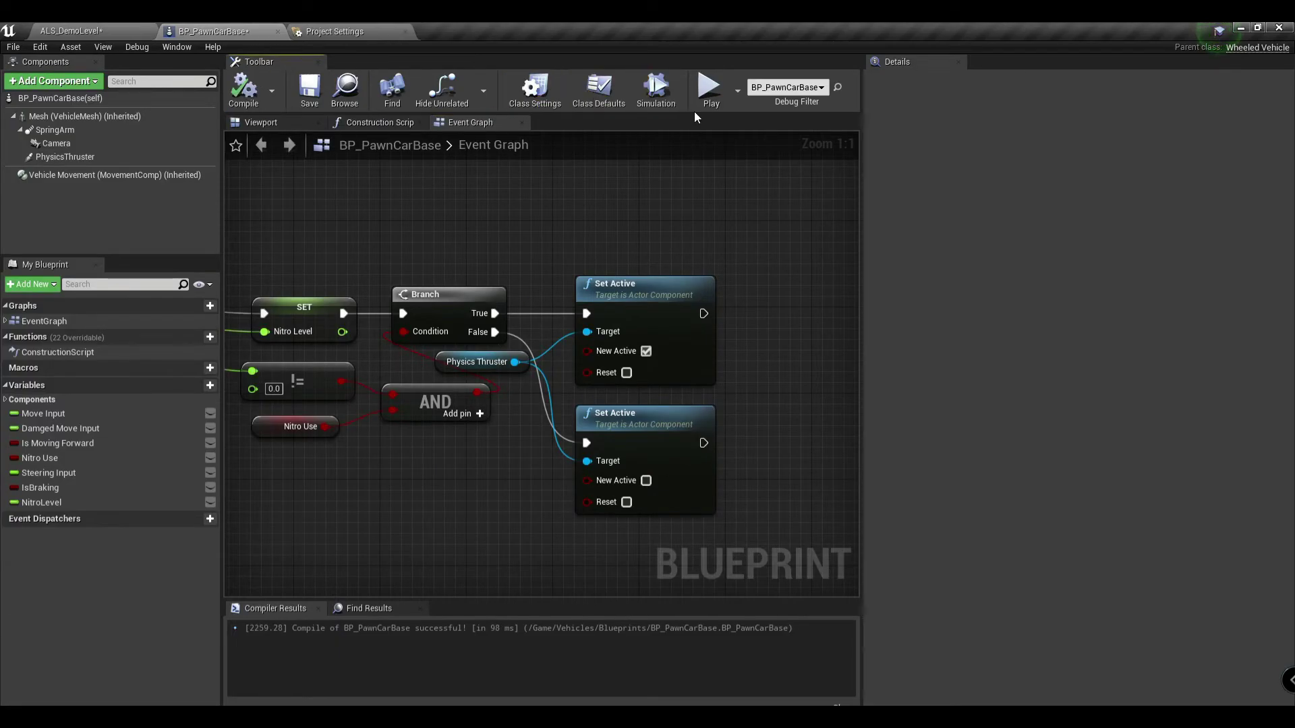
Drive the car in a standalone preview to test the nitro, then stop with Esc
{"action": "left_click", "coordinate": [704, 98]}
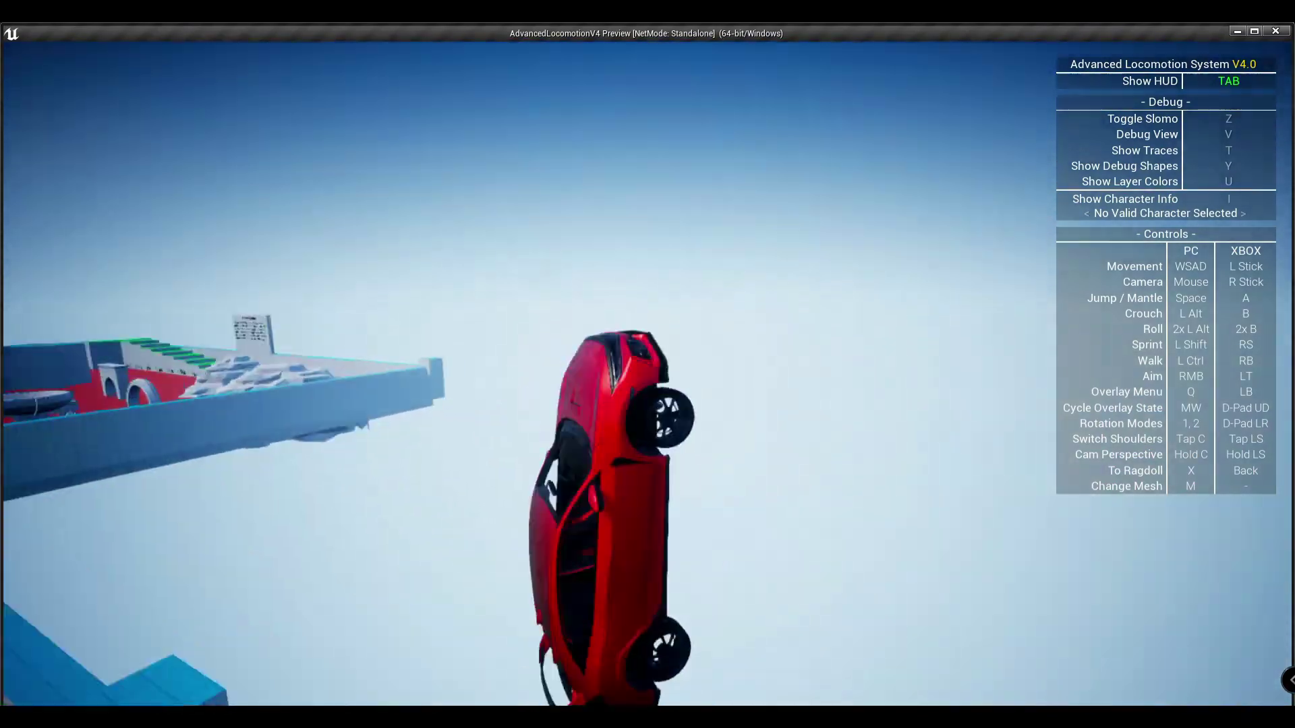
{"action": "key", "text": "Escape"}
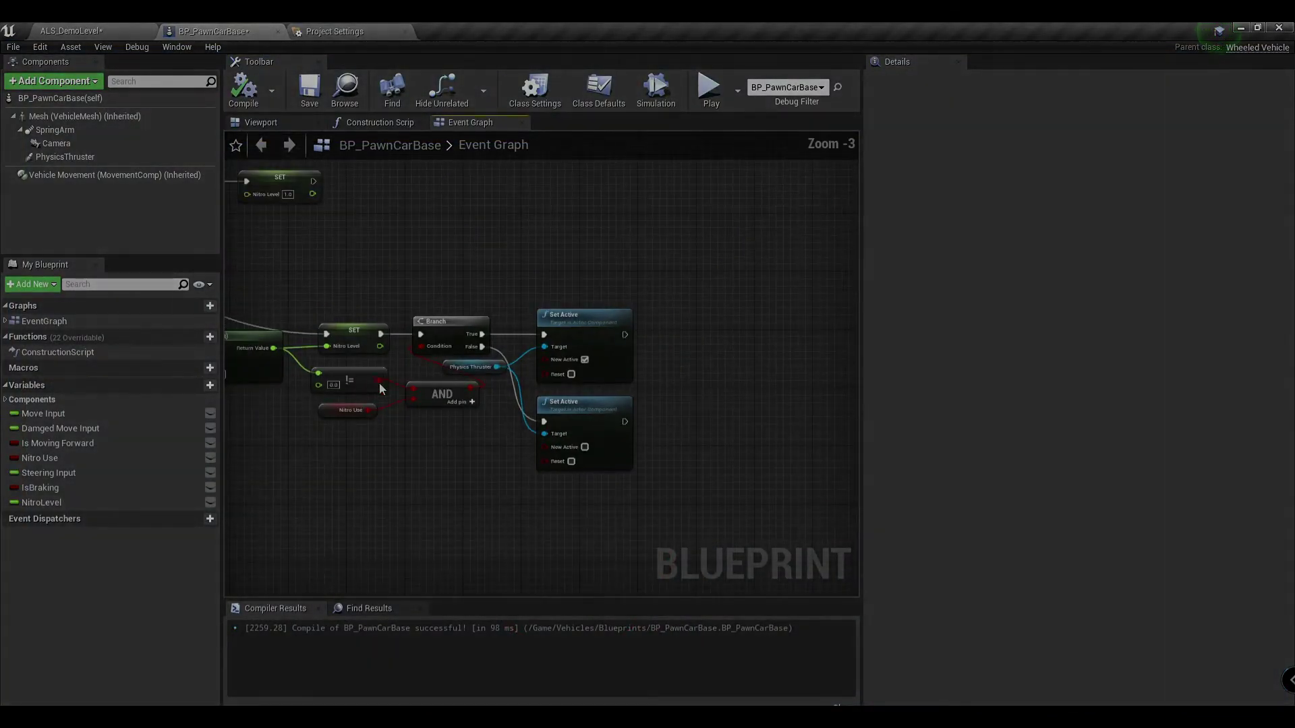